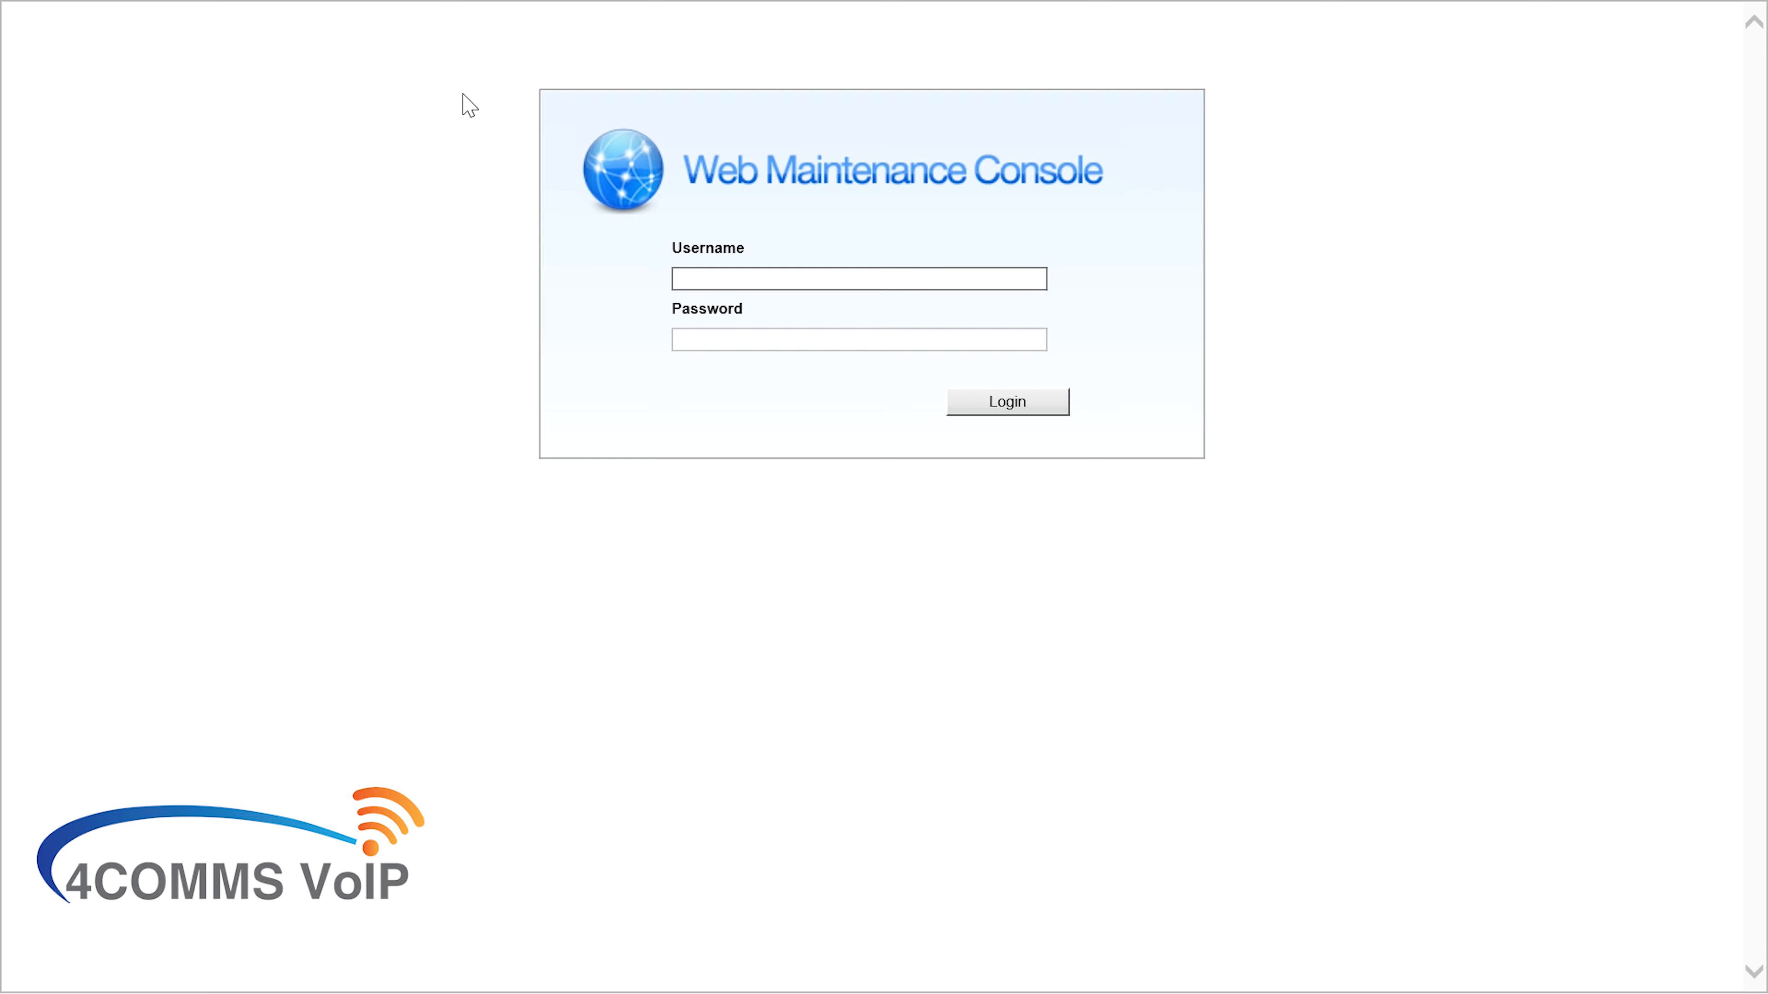
Log in with the installer account's username and password, retrying after the invalid-login message
{"action": "key", "text": "Caps_Lock"}
{"action": "type", "text": "INSTALLER"}
{"action": "key", "text": "Tab"}
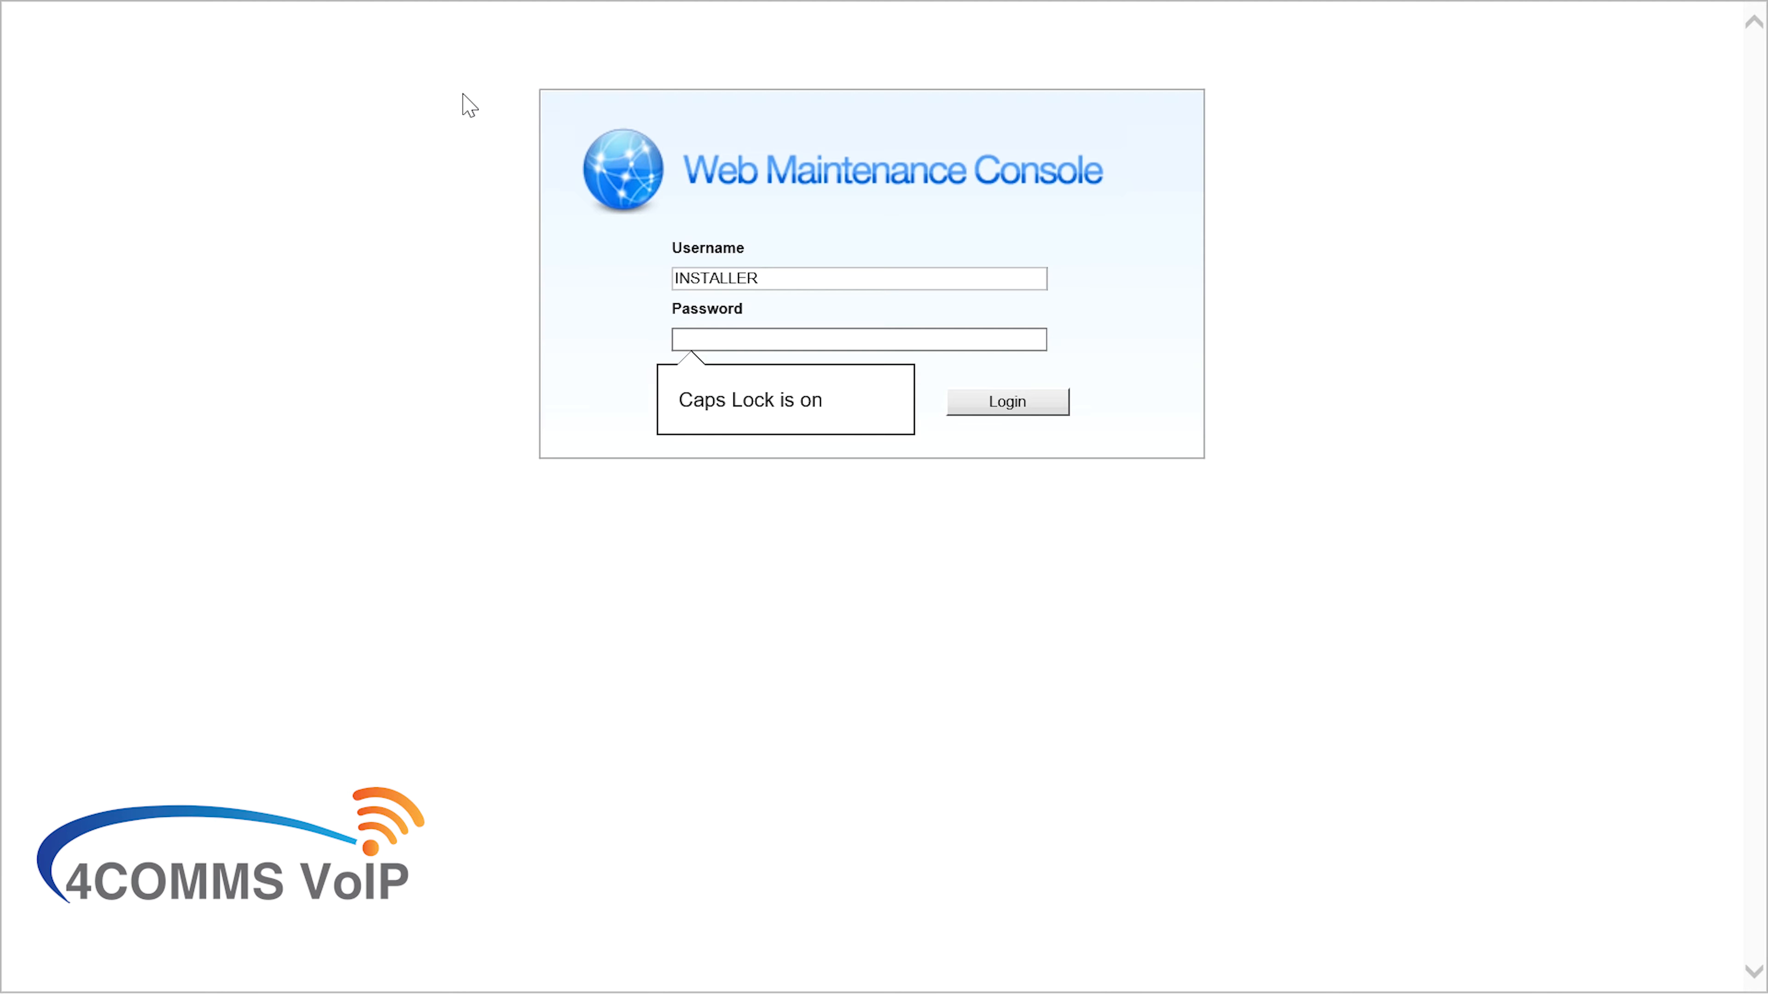
{"action": "key", "text": "Caps_Lock"}
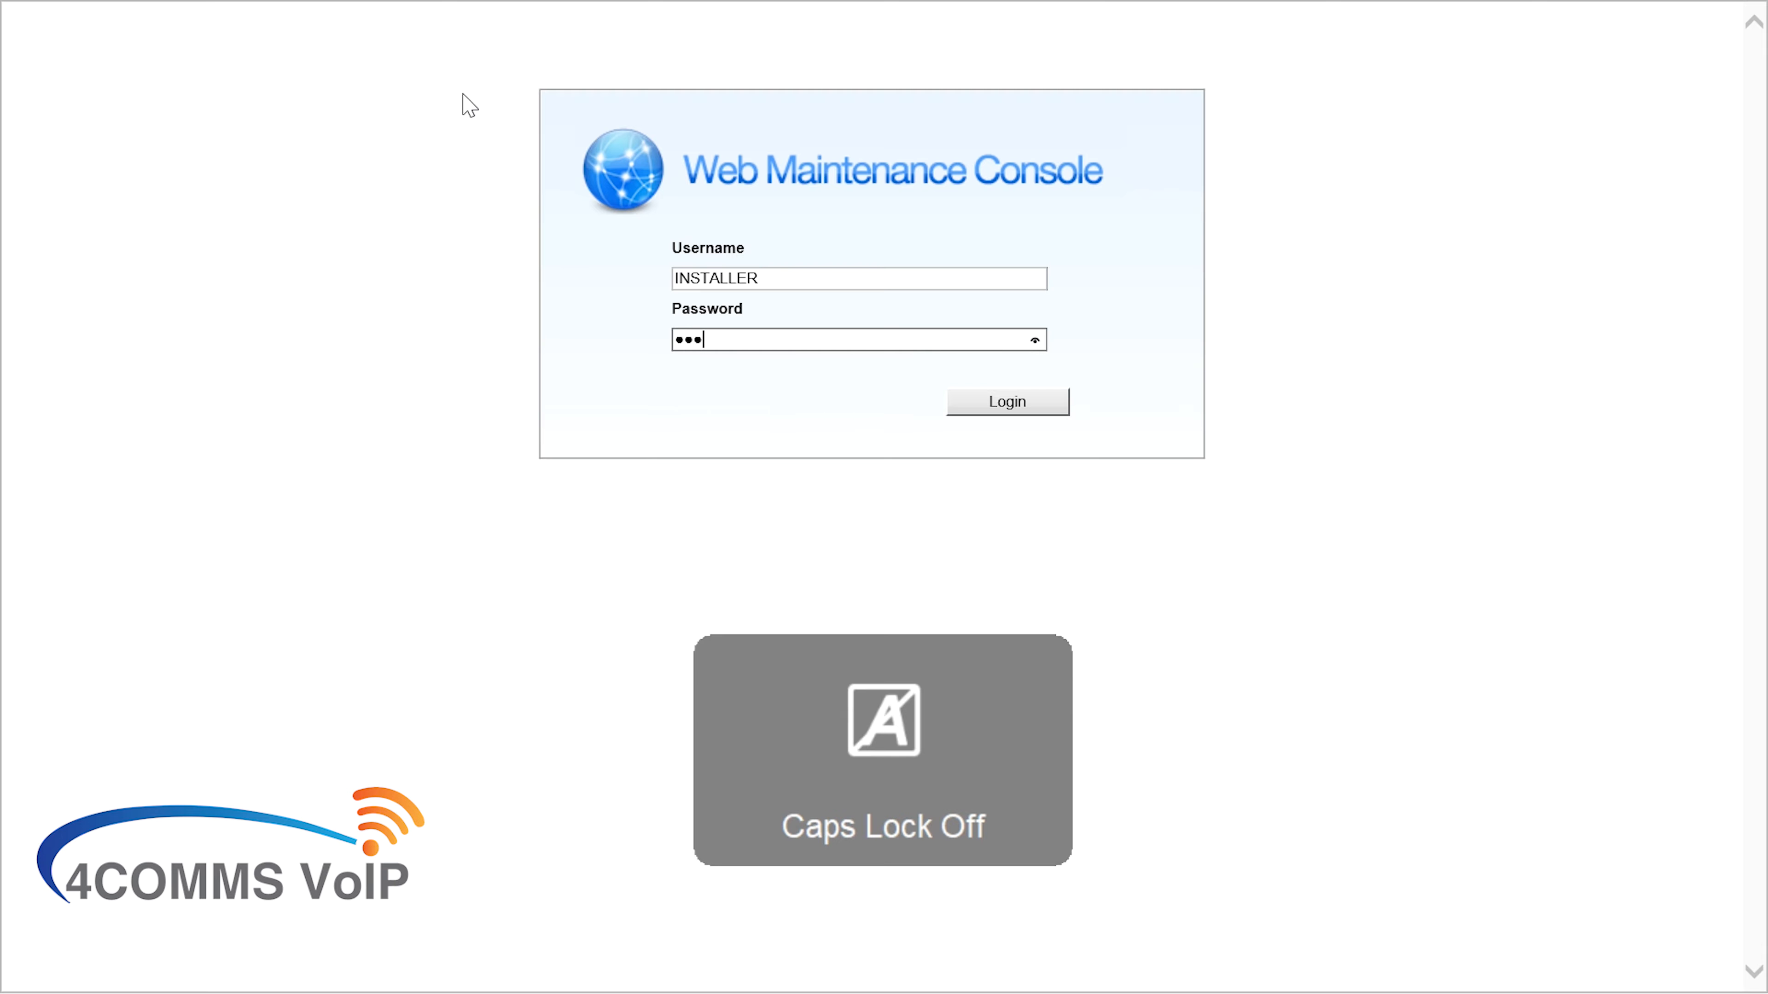
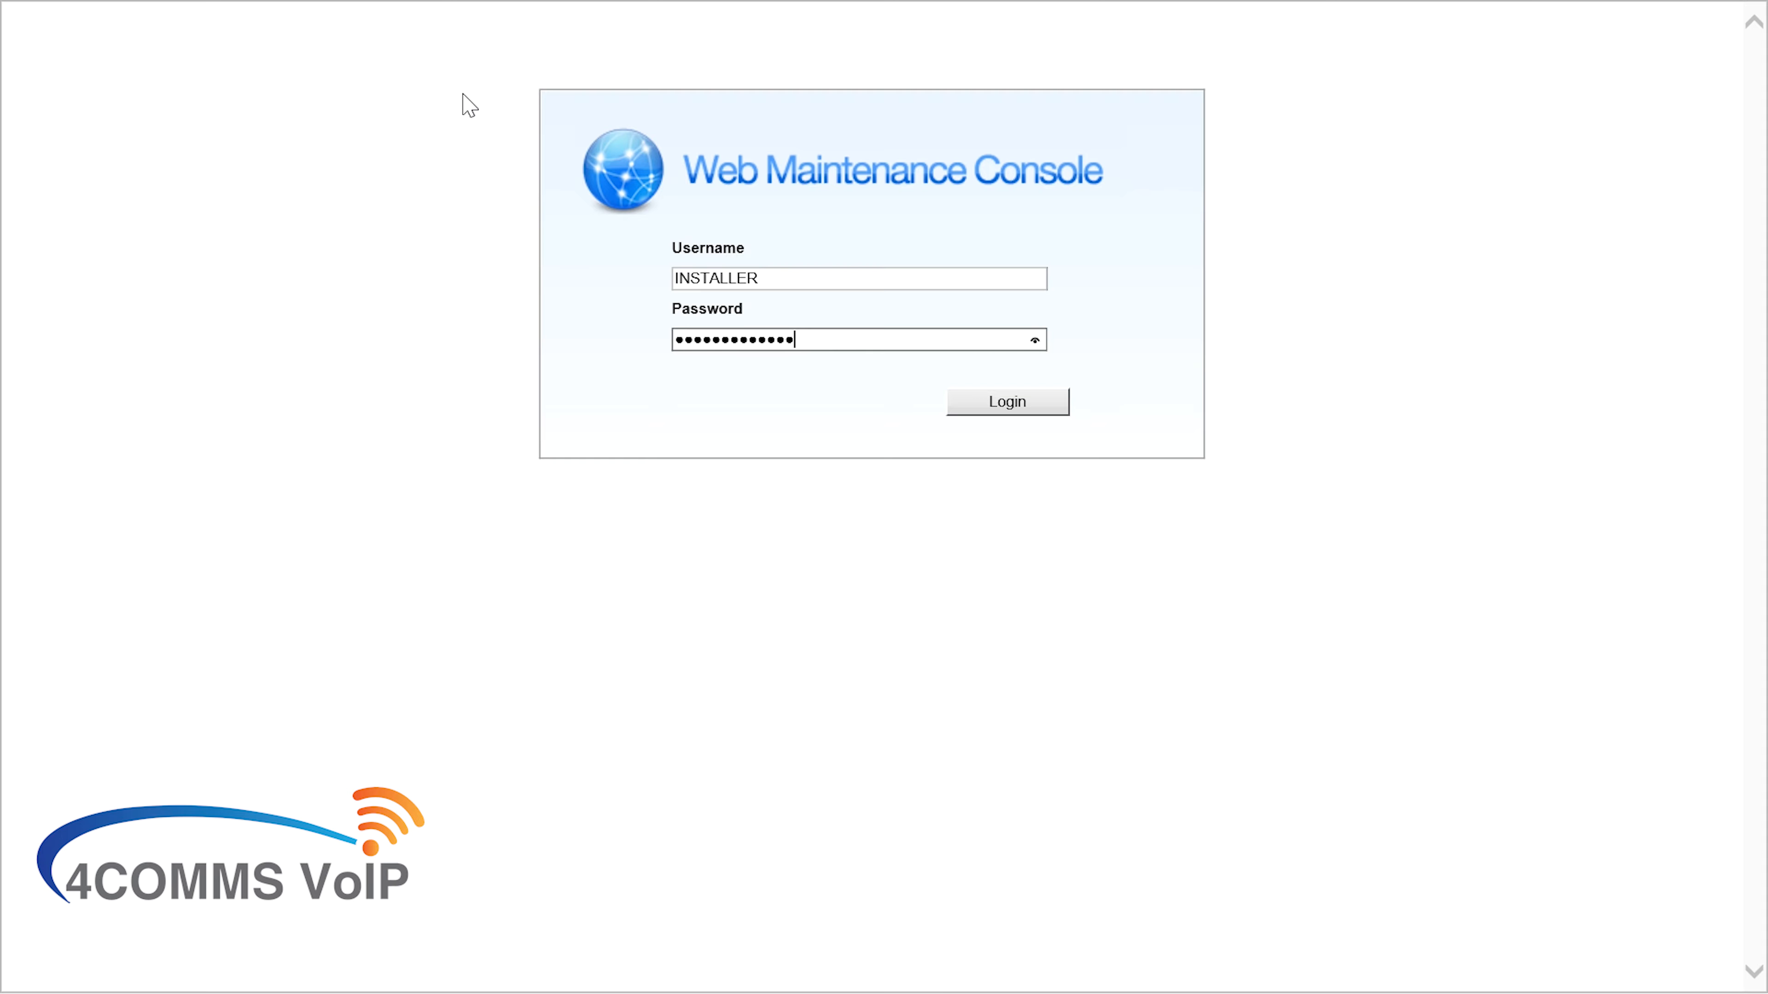
{"action": "left_click", "coordinate": [998, 413]}
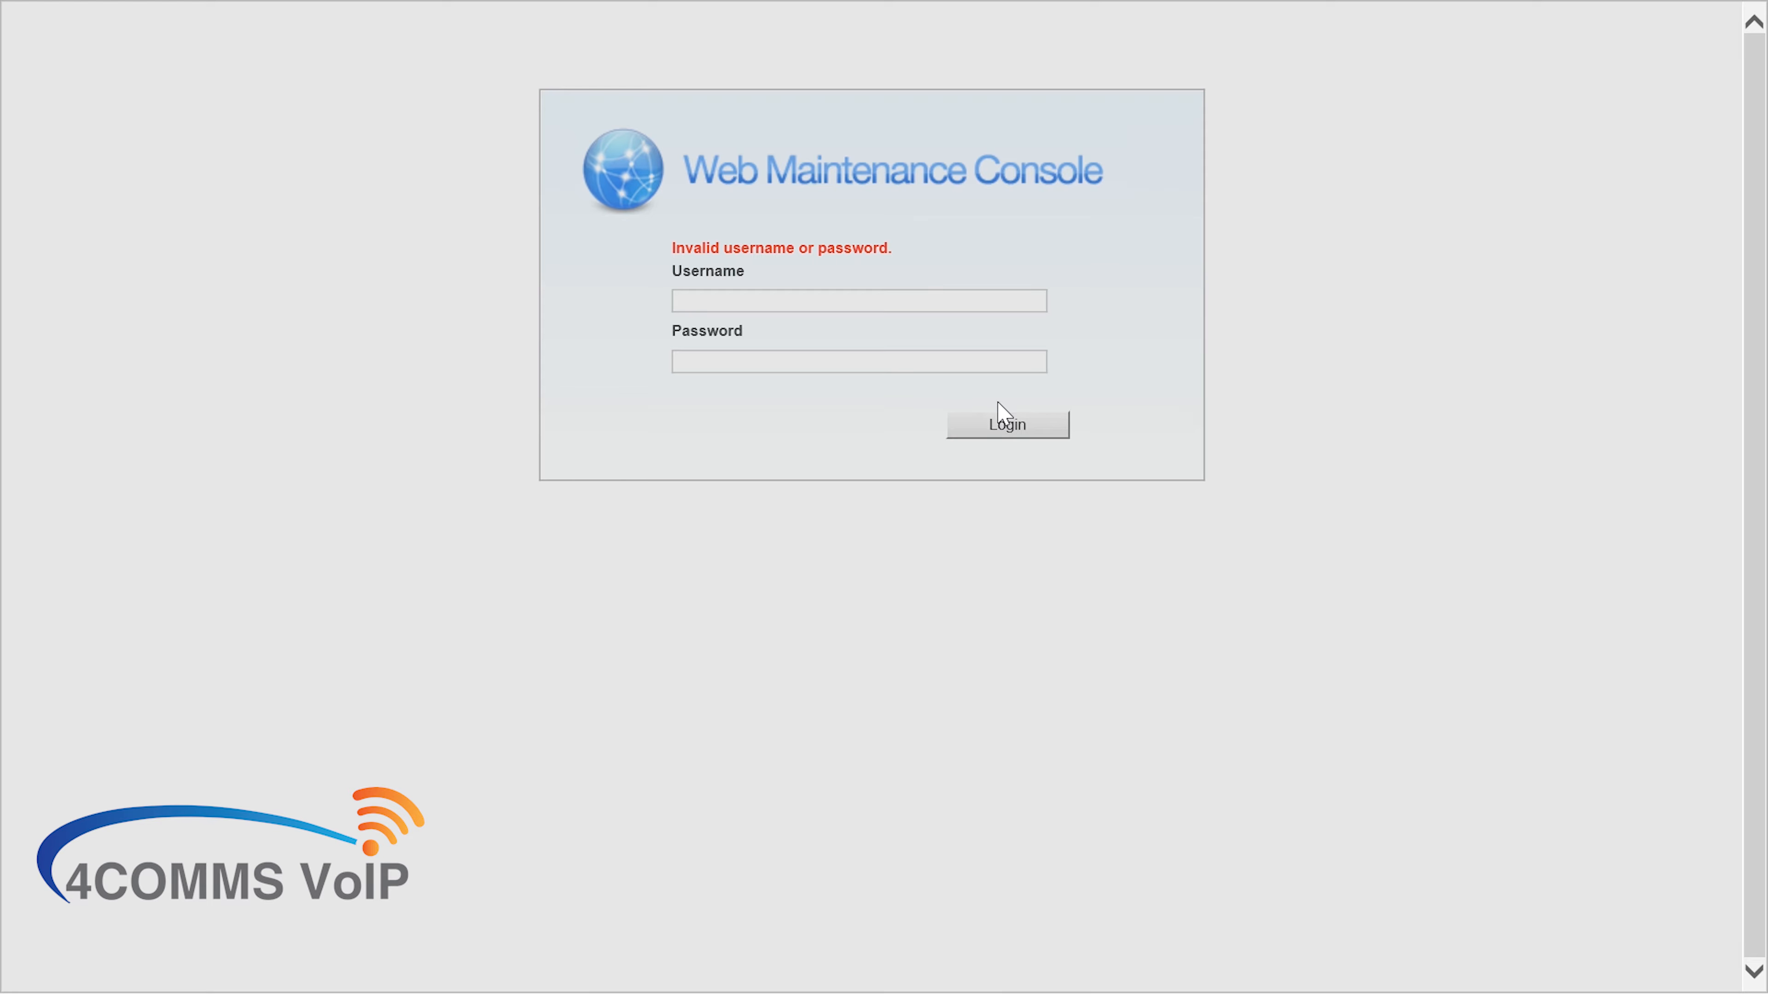
{"action": "left_click", "coordinate": [1002, 421]}
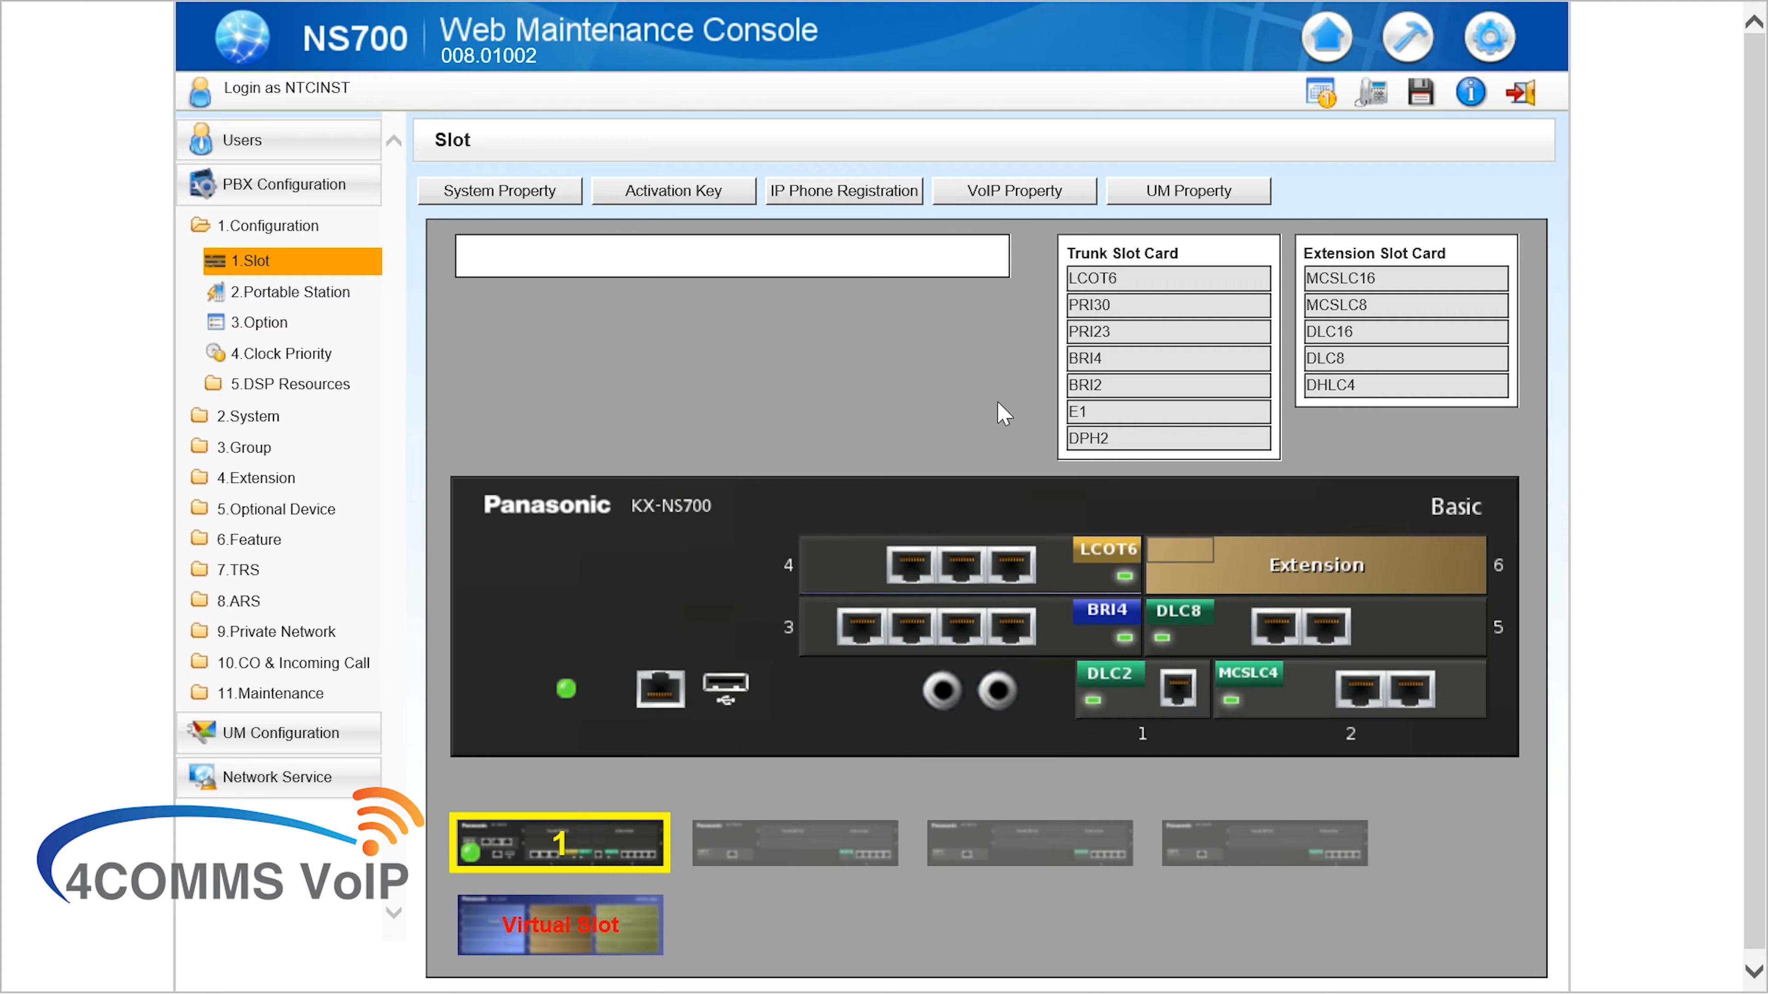
{"action": "left_click", "coordinate": [839, 195]}
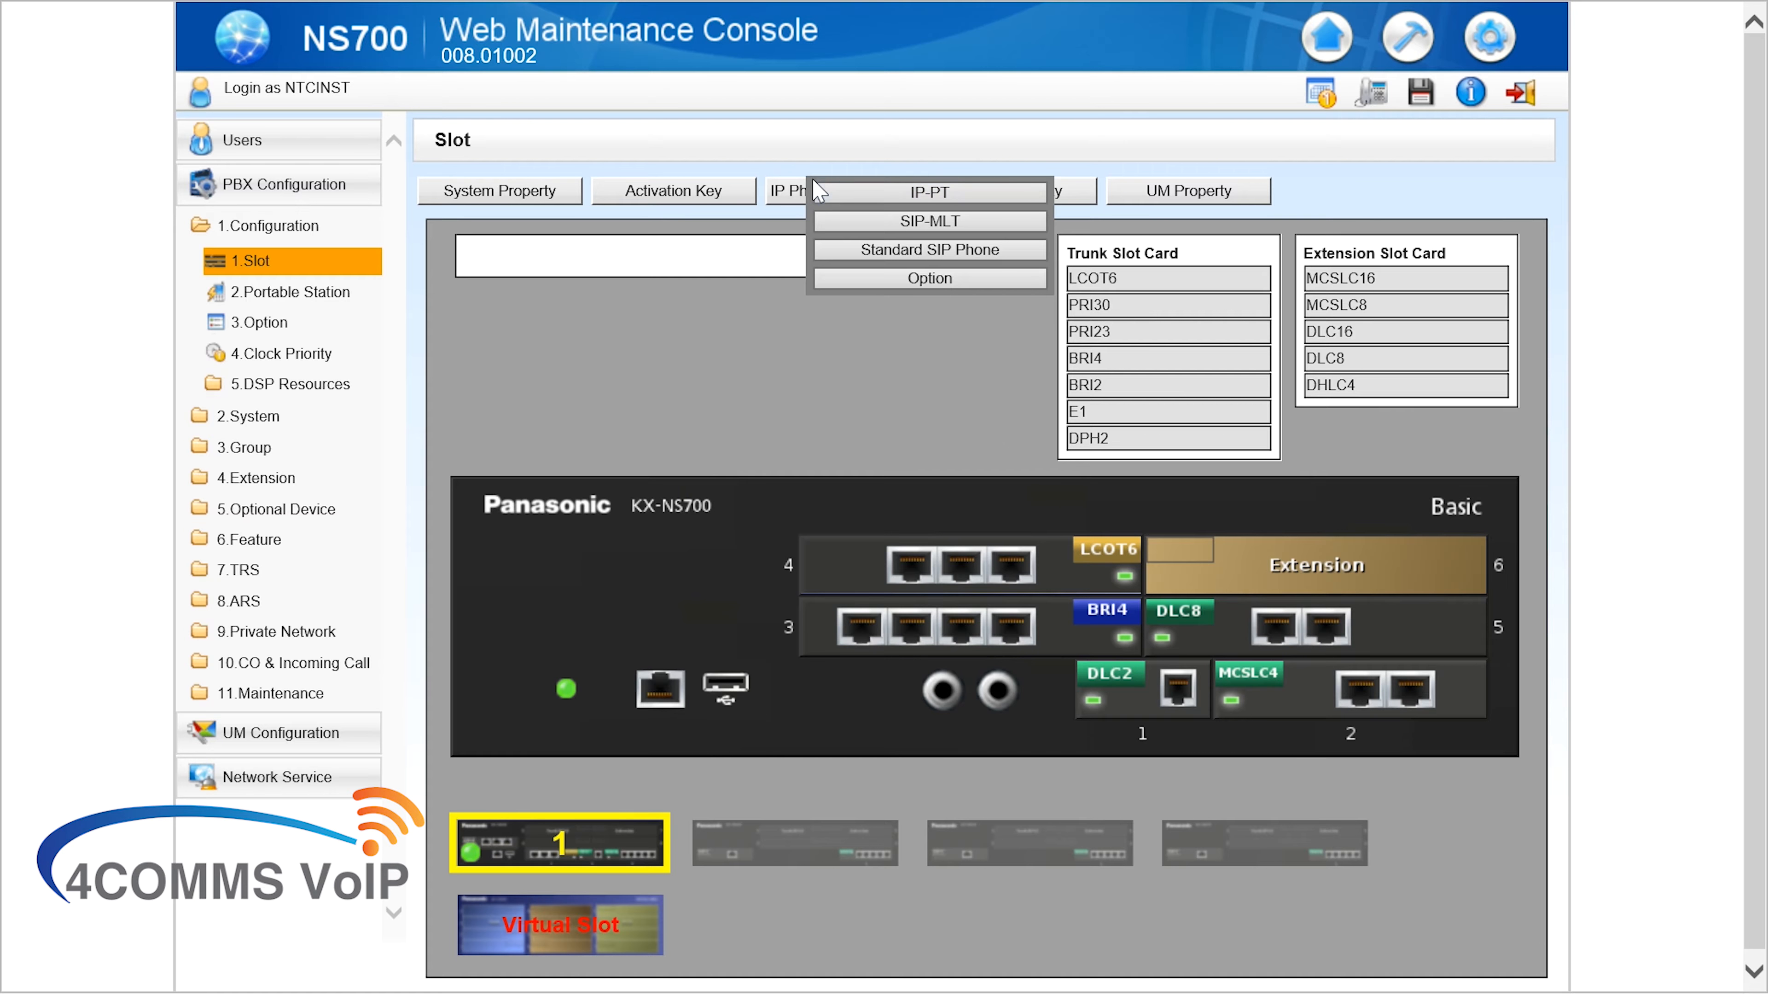
{"action": "left_click", "coordinate": [658, 198]}
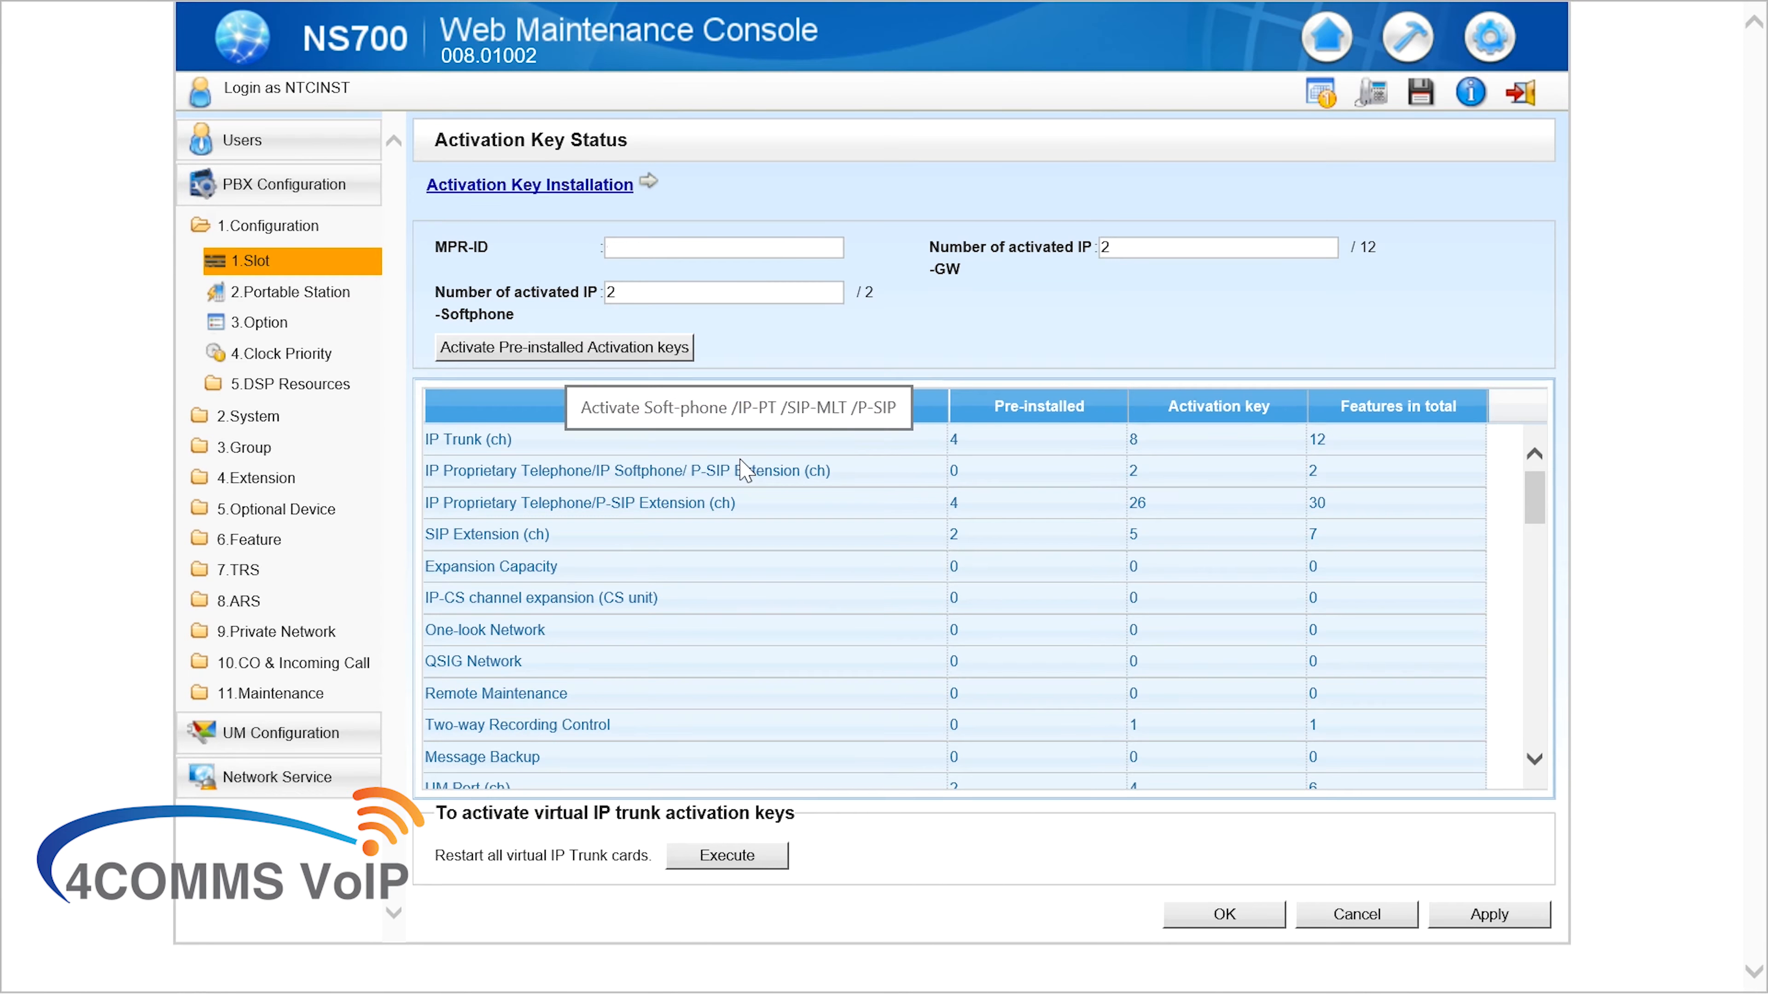
{"action": "left_click", "coordinate": [557, 536]}
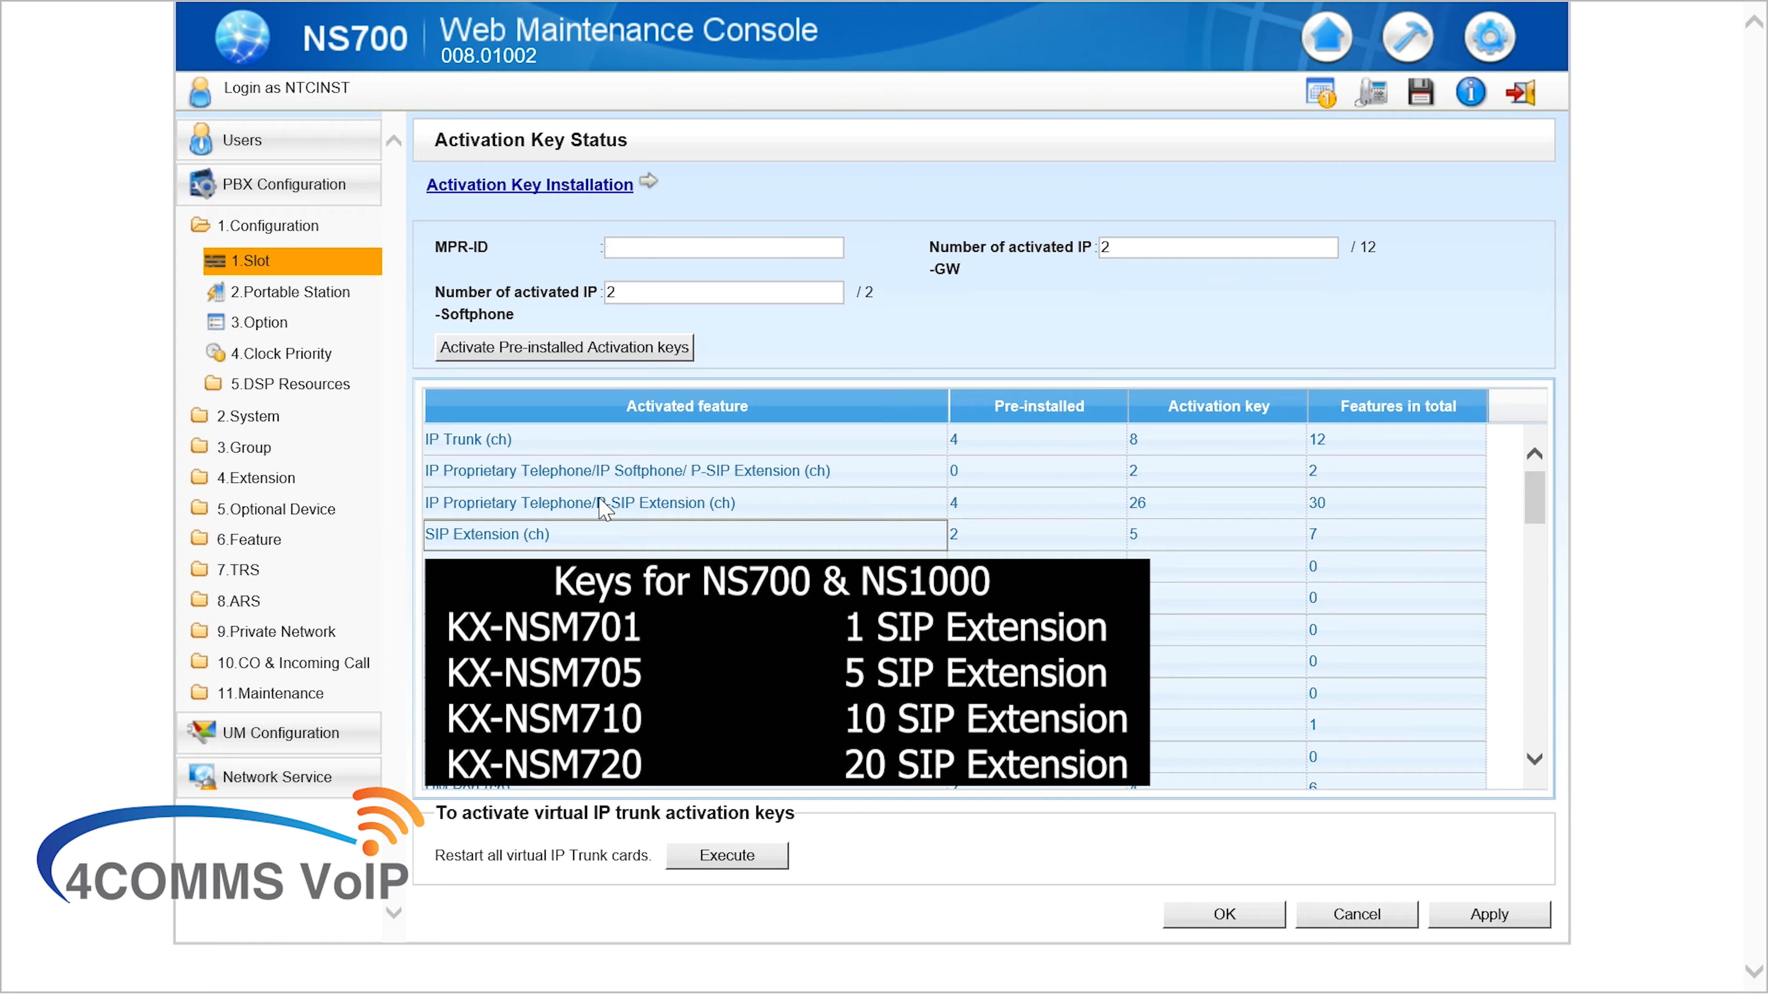
{"action": "left_click", "coordinate": [317, 268]}
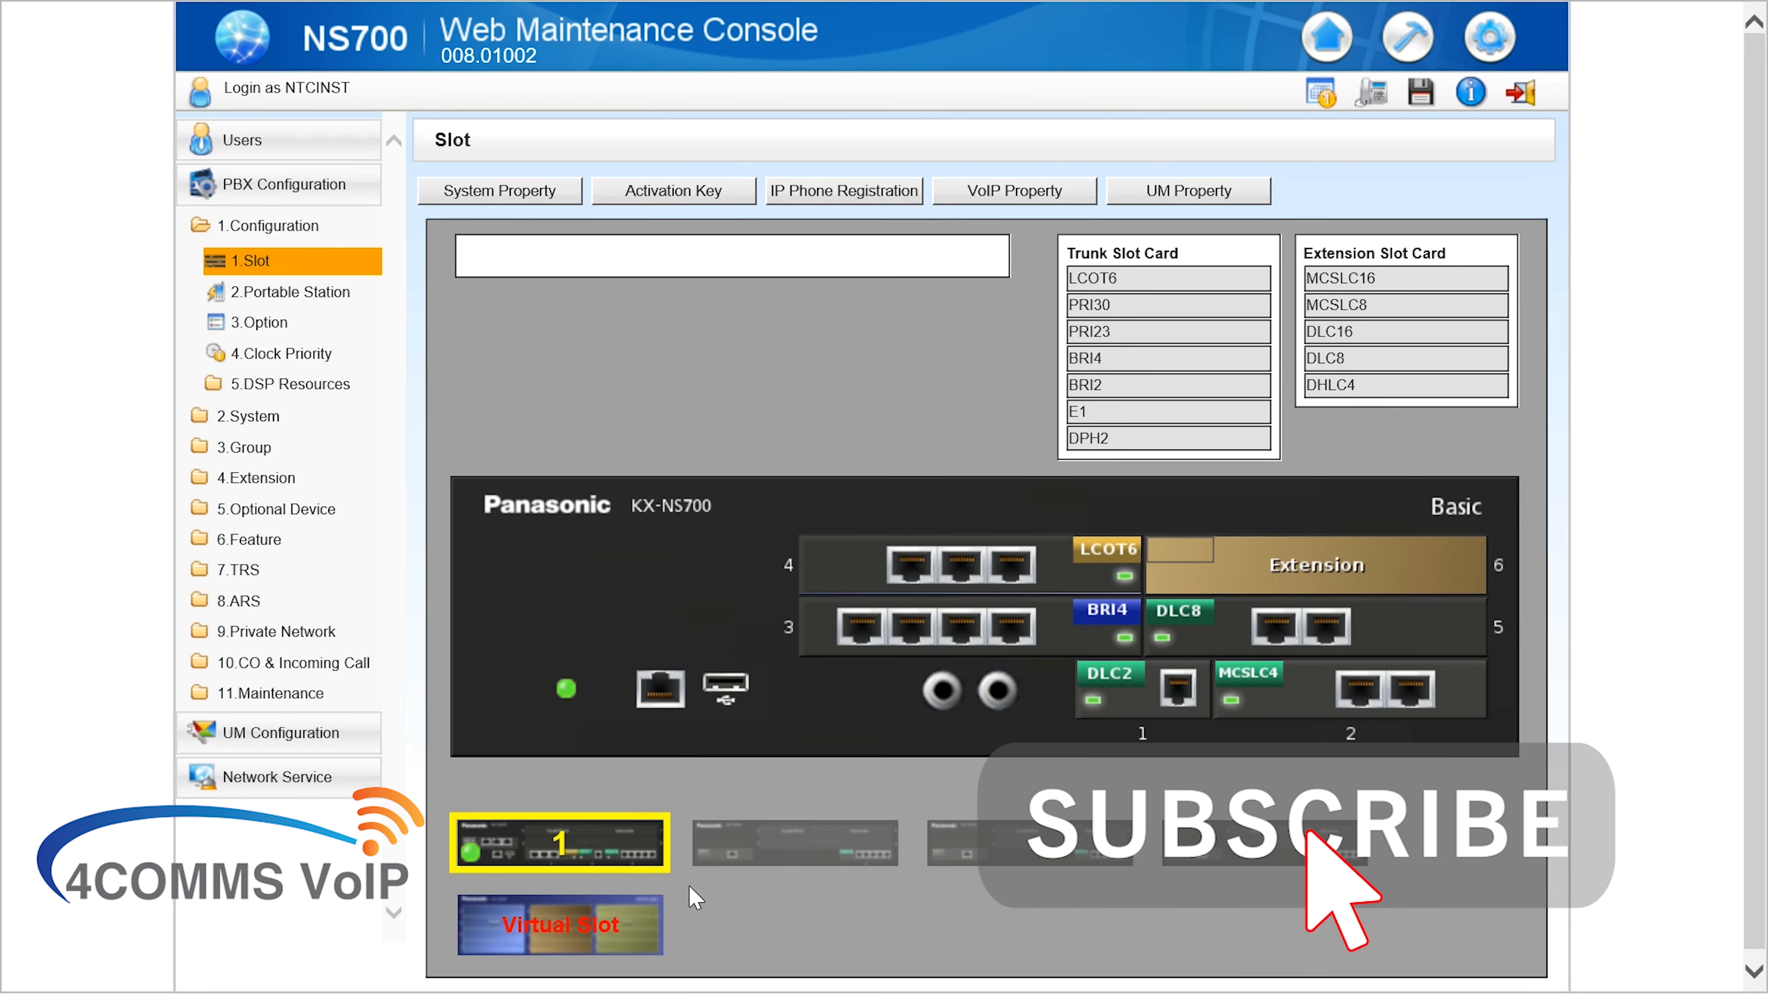
Switch to the virtual shelf and open Port Property for the V-SIPEXT32 card in slot 7
{"action": "left_click", "coordinate": [849, 193]}
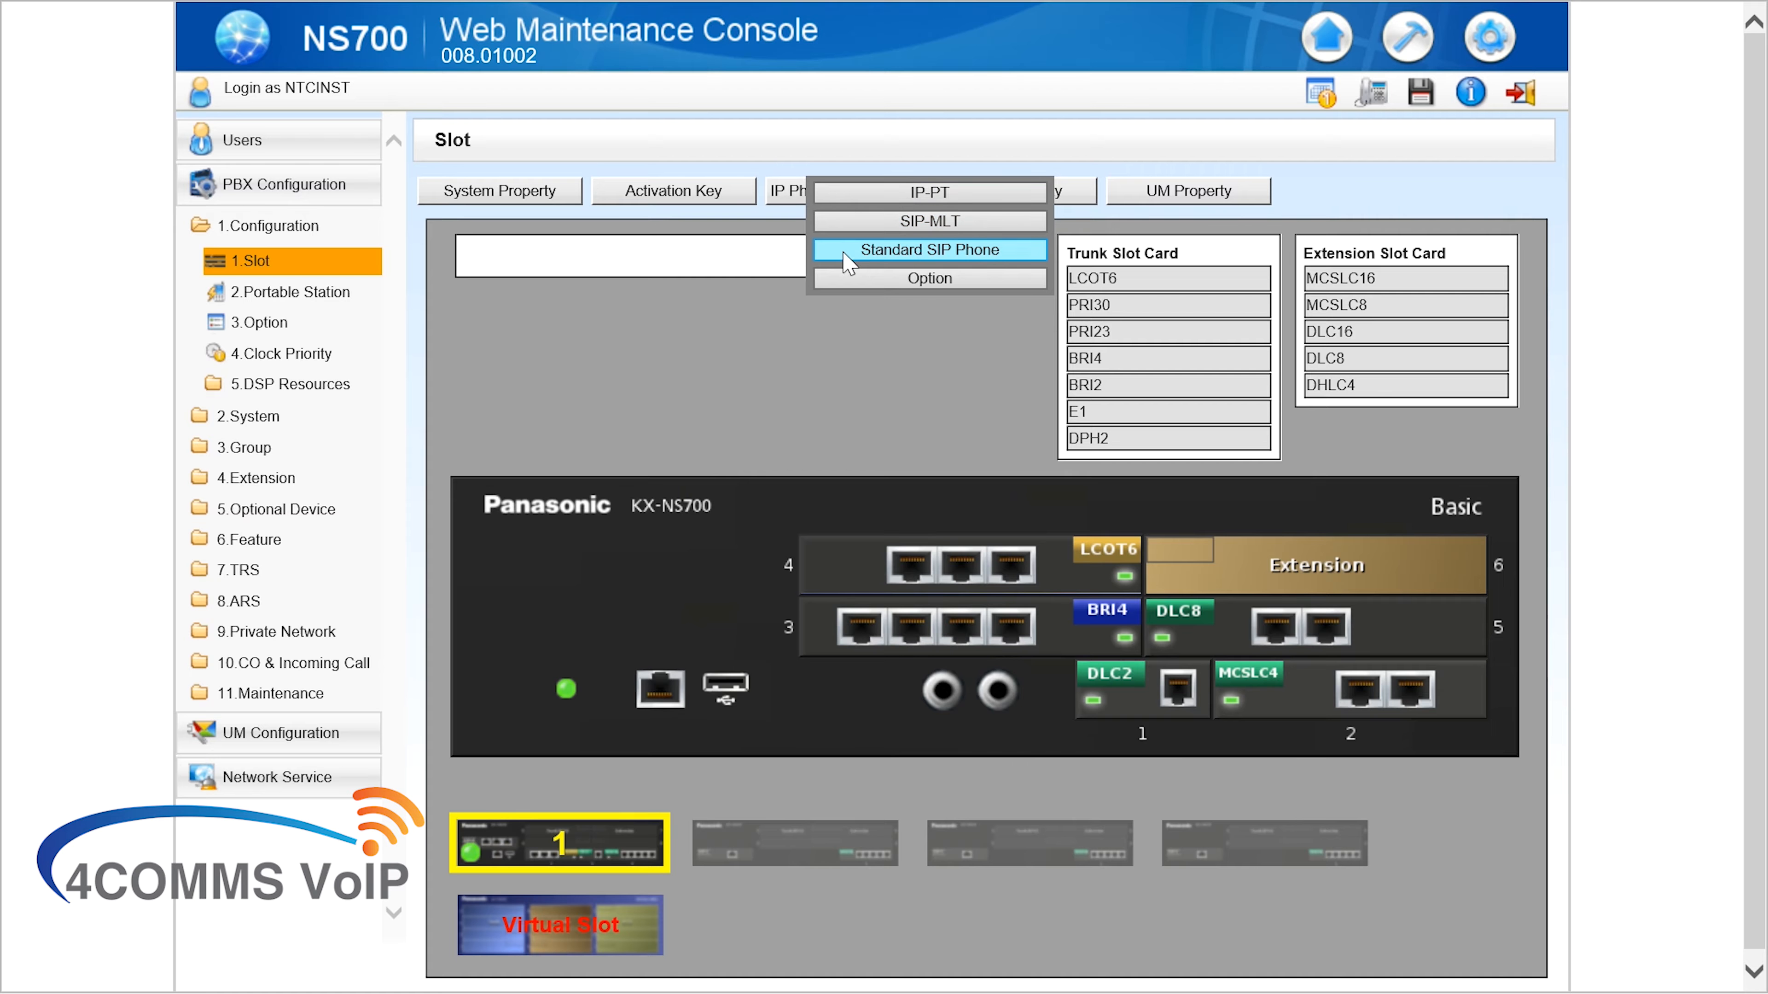
{"action": "left_click", "coordinate": [682, 963]}
{"action": "left_click", "coordinate": [585, 923]}
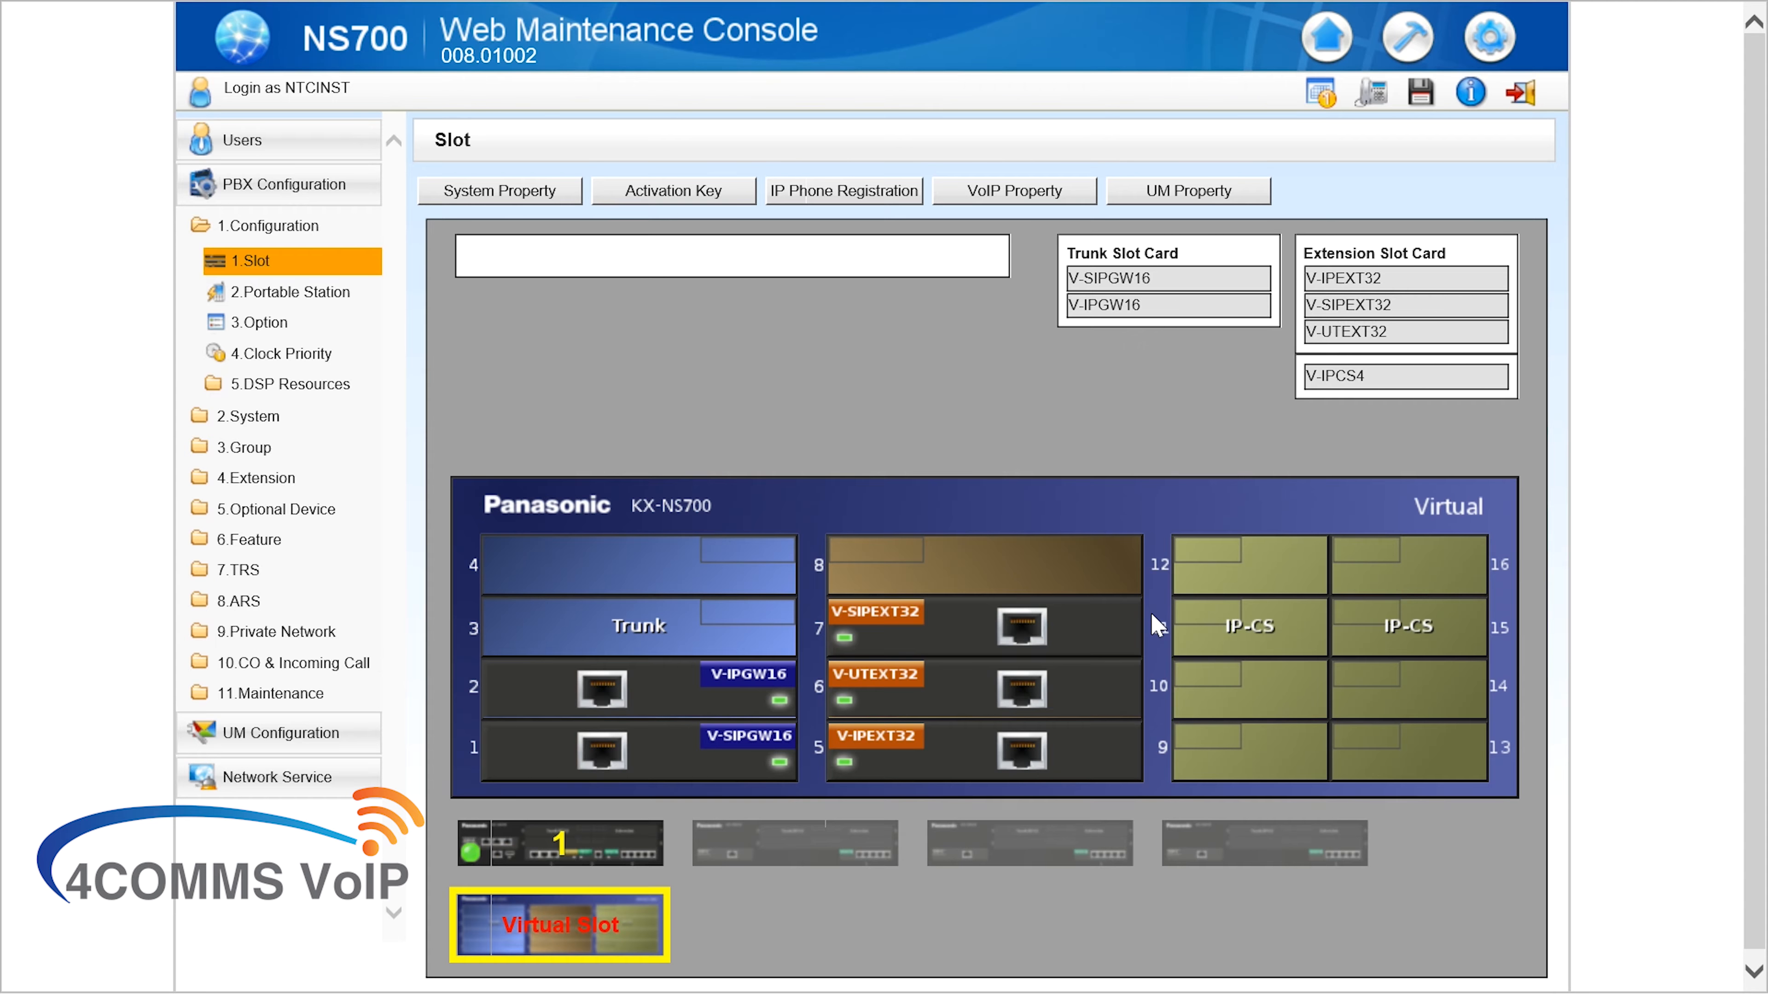
{"action": "left_click", "coordinate": [995, 626]}
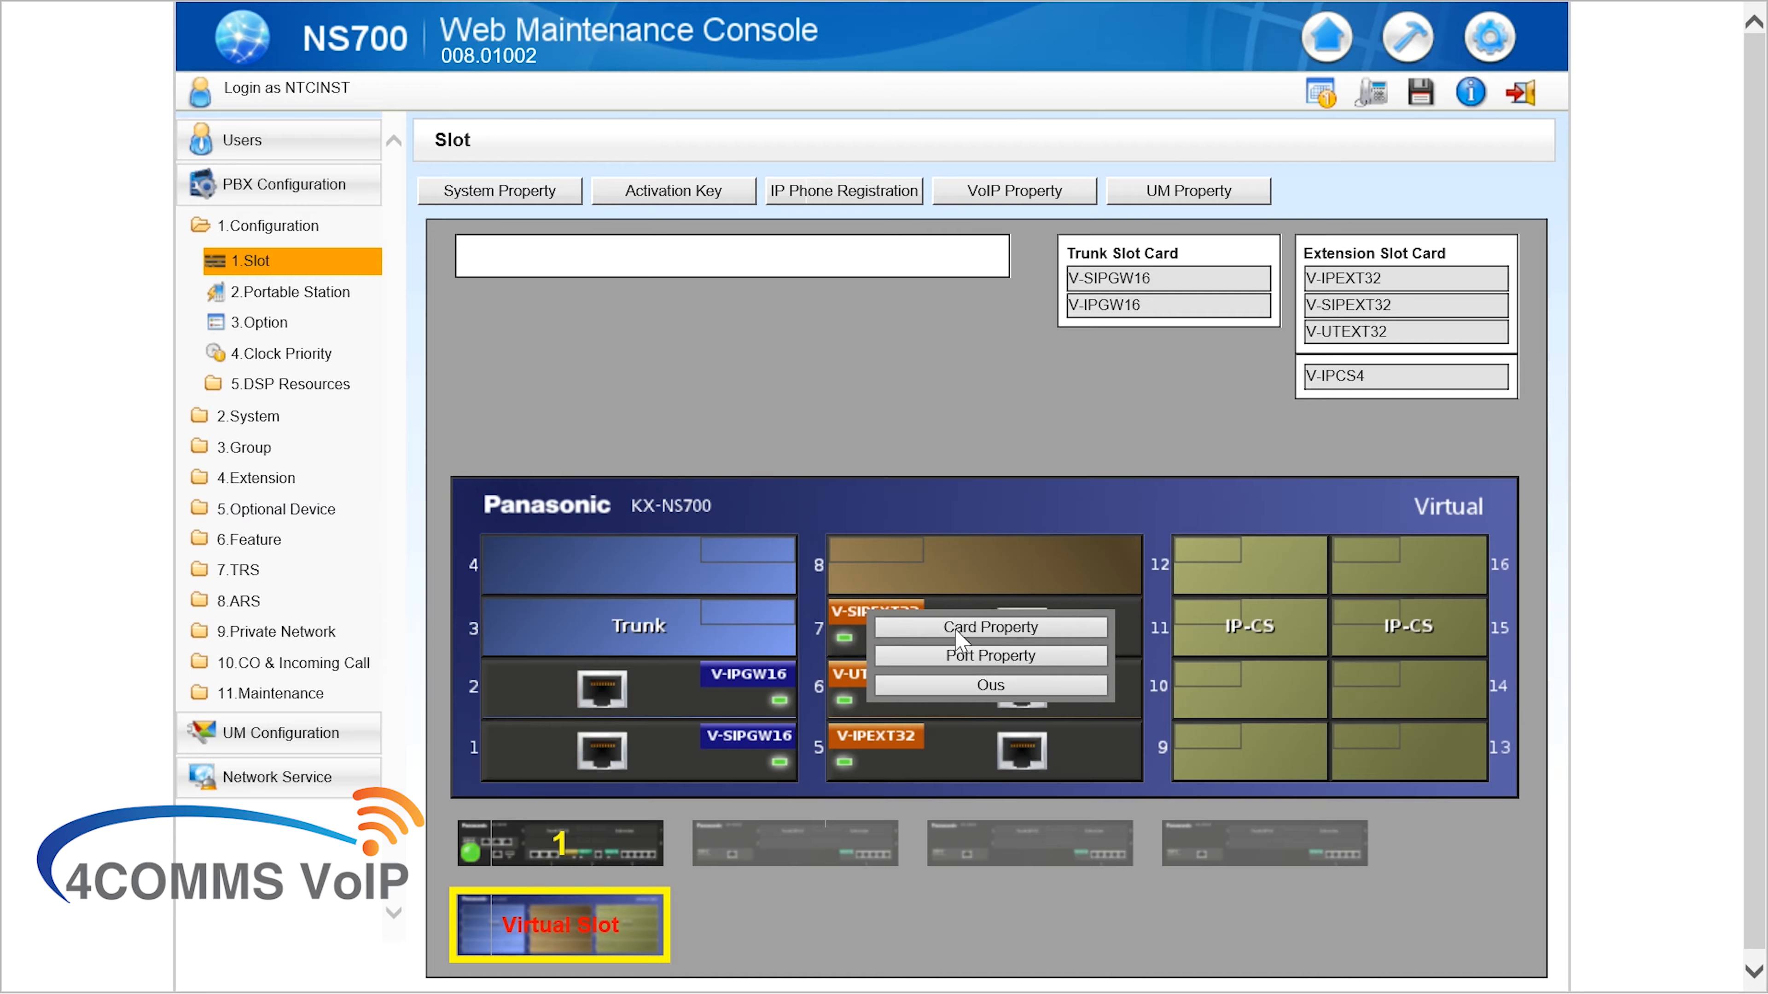
{"action": "left_click", "coordinate": [950, 656]}
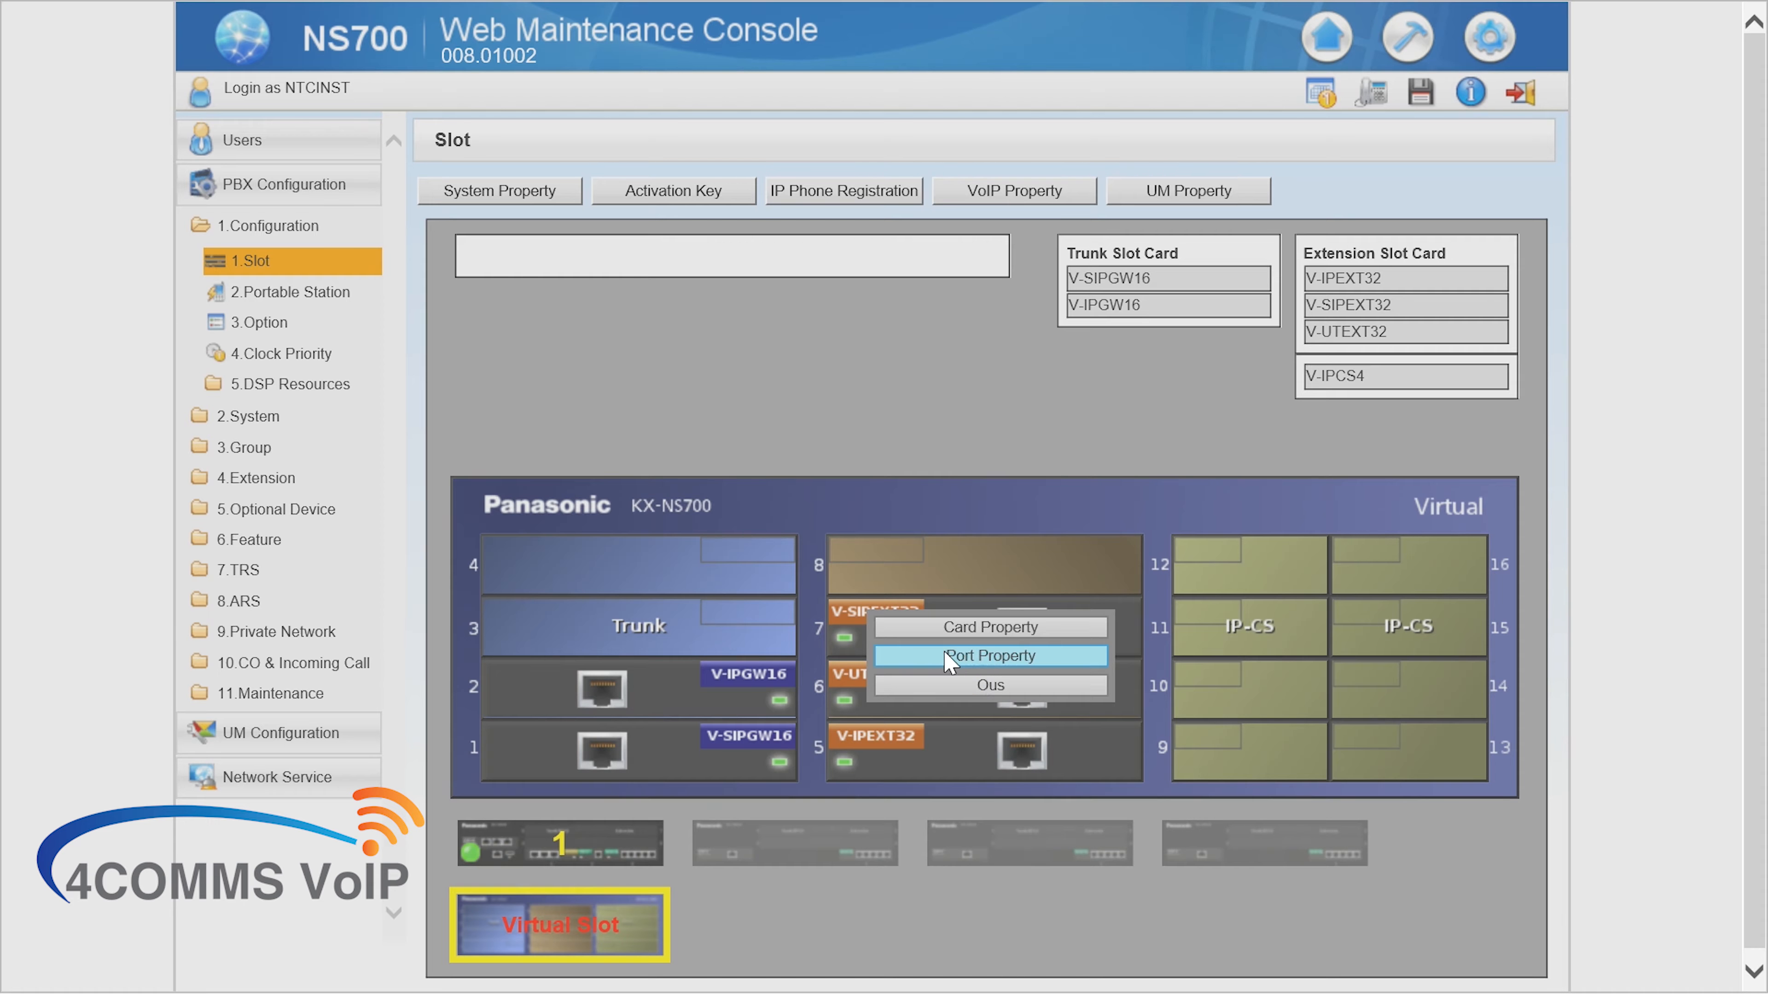
{"action": "left_click", "coordinate": [946, 656]}
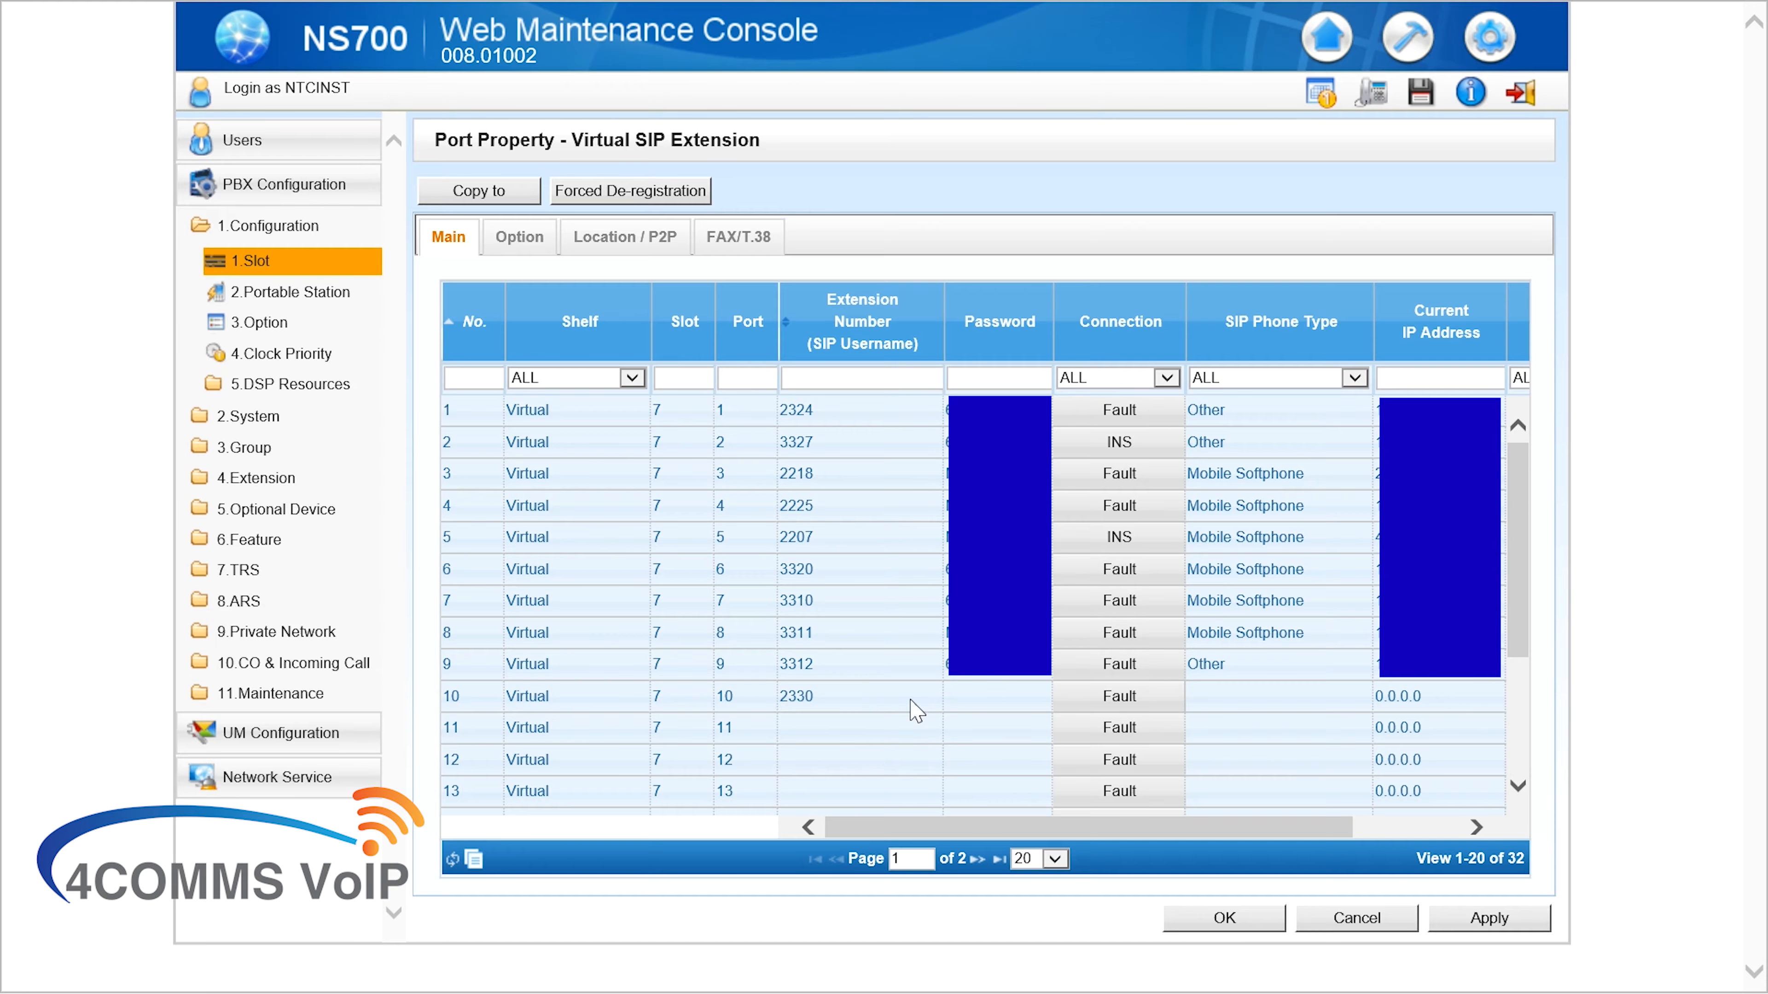
Set port 10 to OUS, give extension 2330 a SIP password, apply, and return it to INS
{"action": "left_click_drag", "start_coordinate": [1122, 826], "coordinate": [1025, 834]}
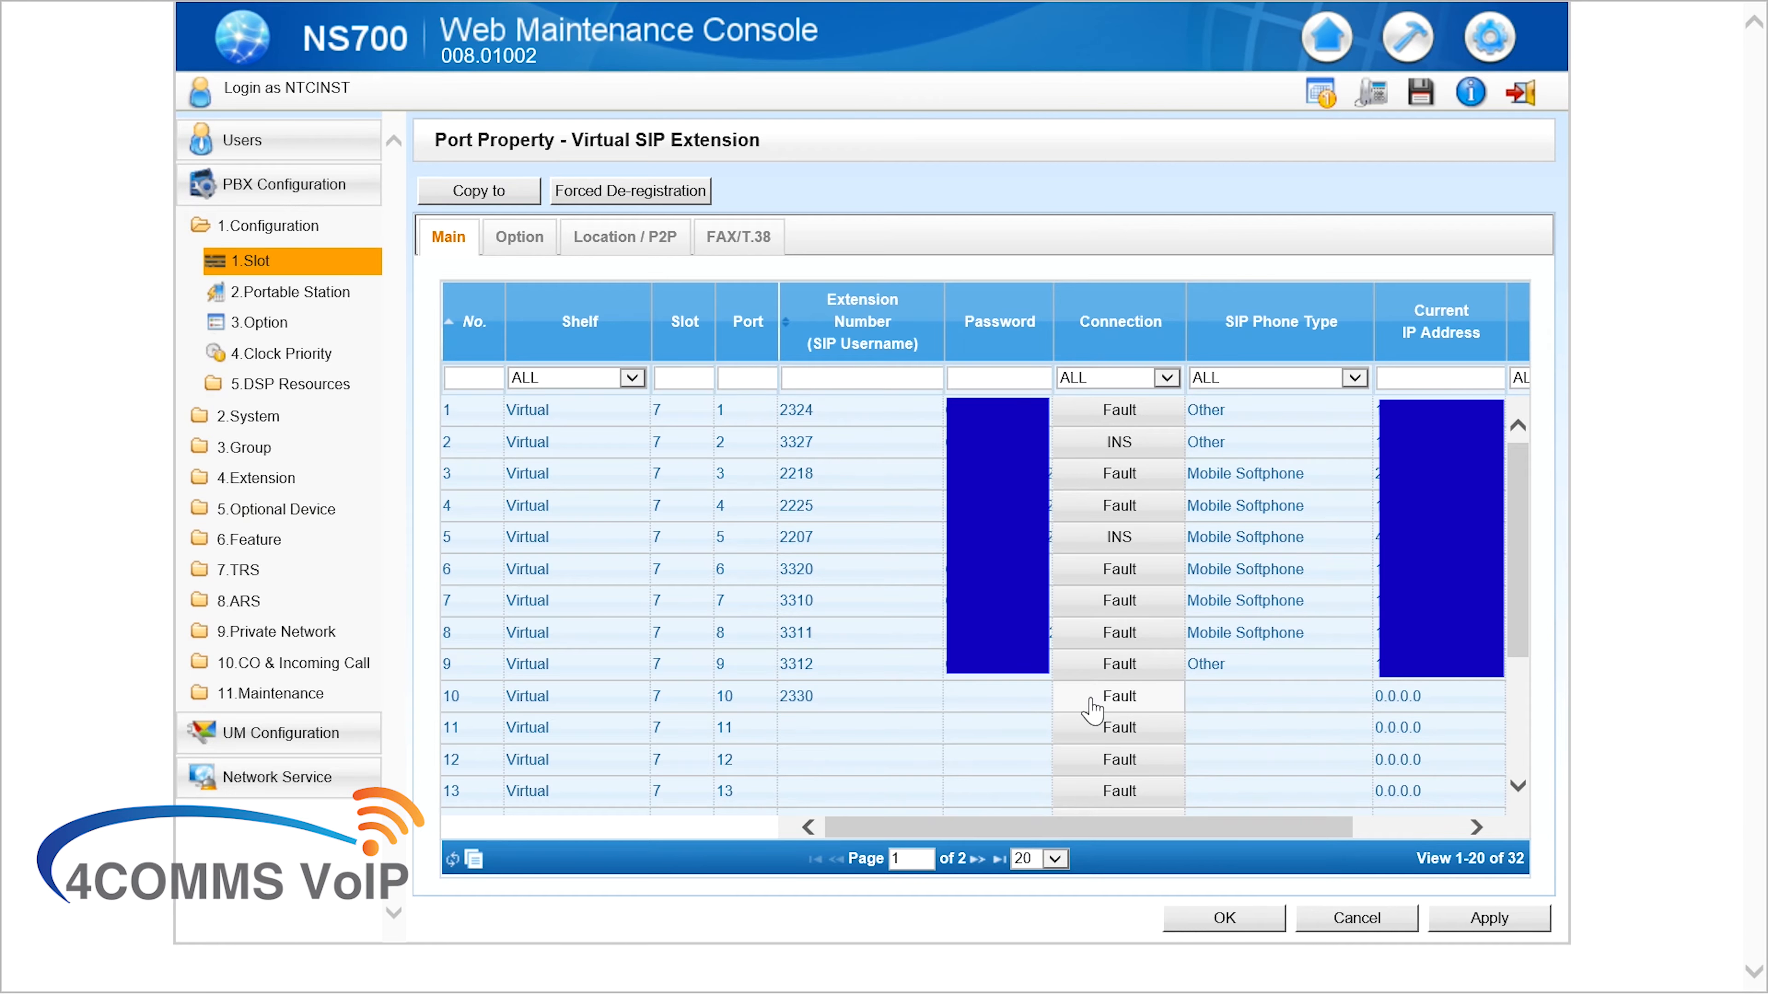
{"action": "left_click", "coordinate": [1089, 703]}
{"action": "left_click", "coordinate": [936, 494]}
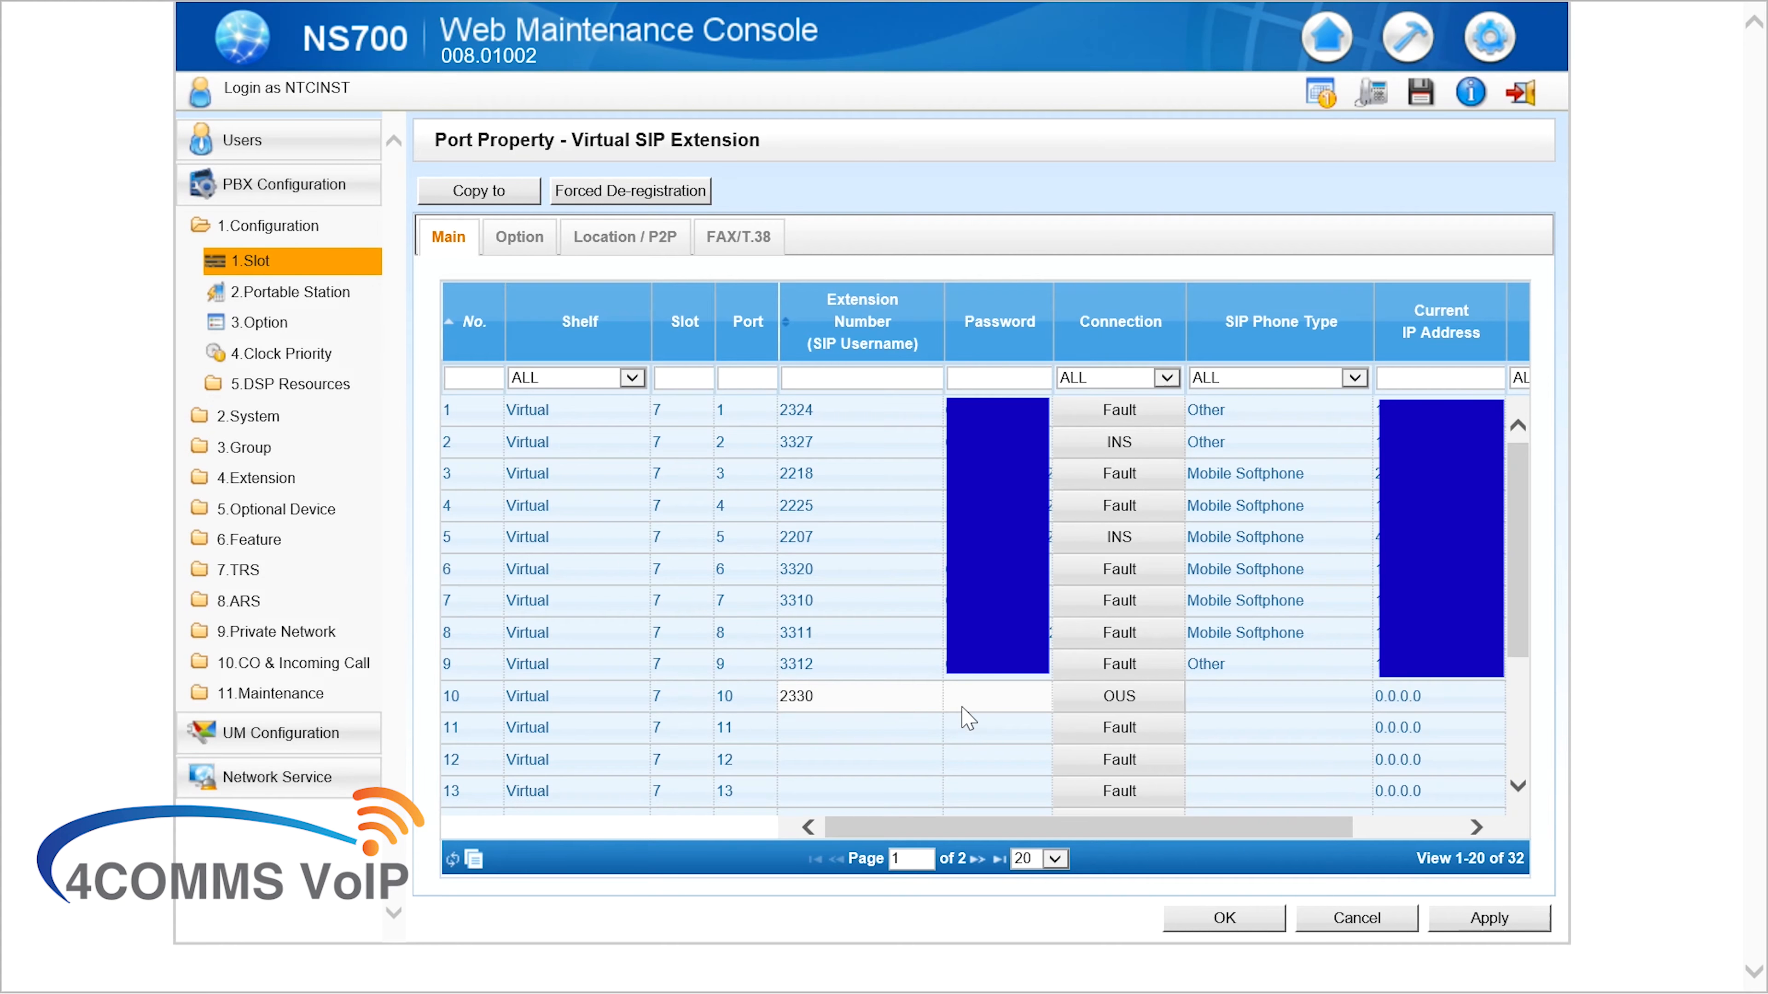
{"action": "left_click", "coordinate": [963, 706]}
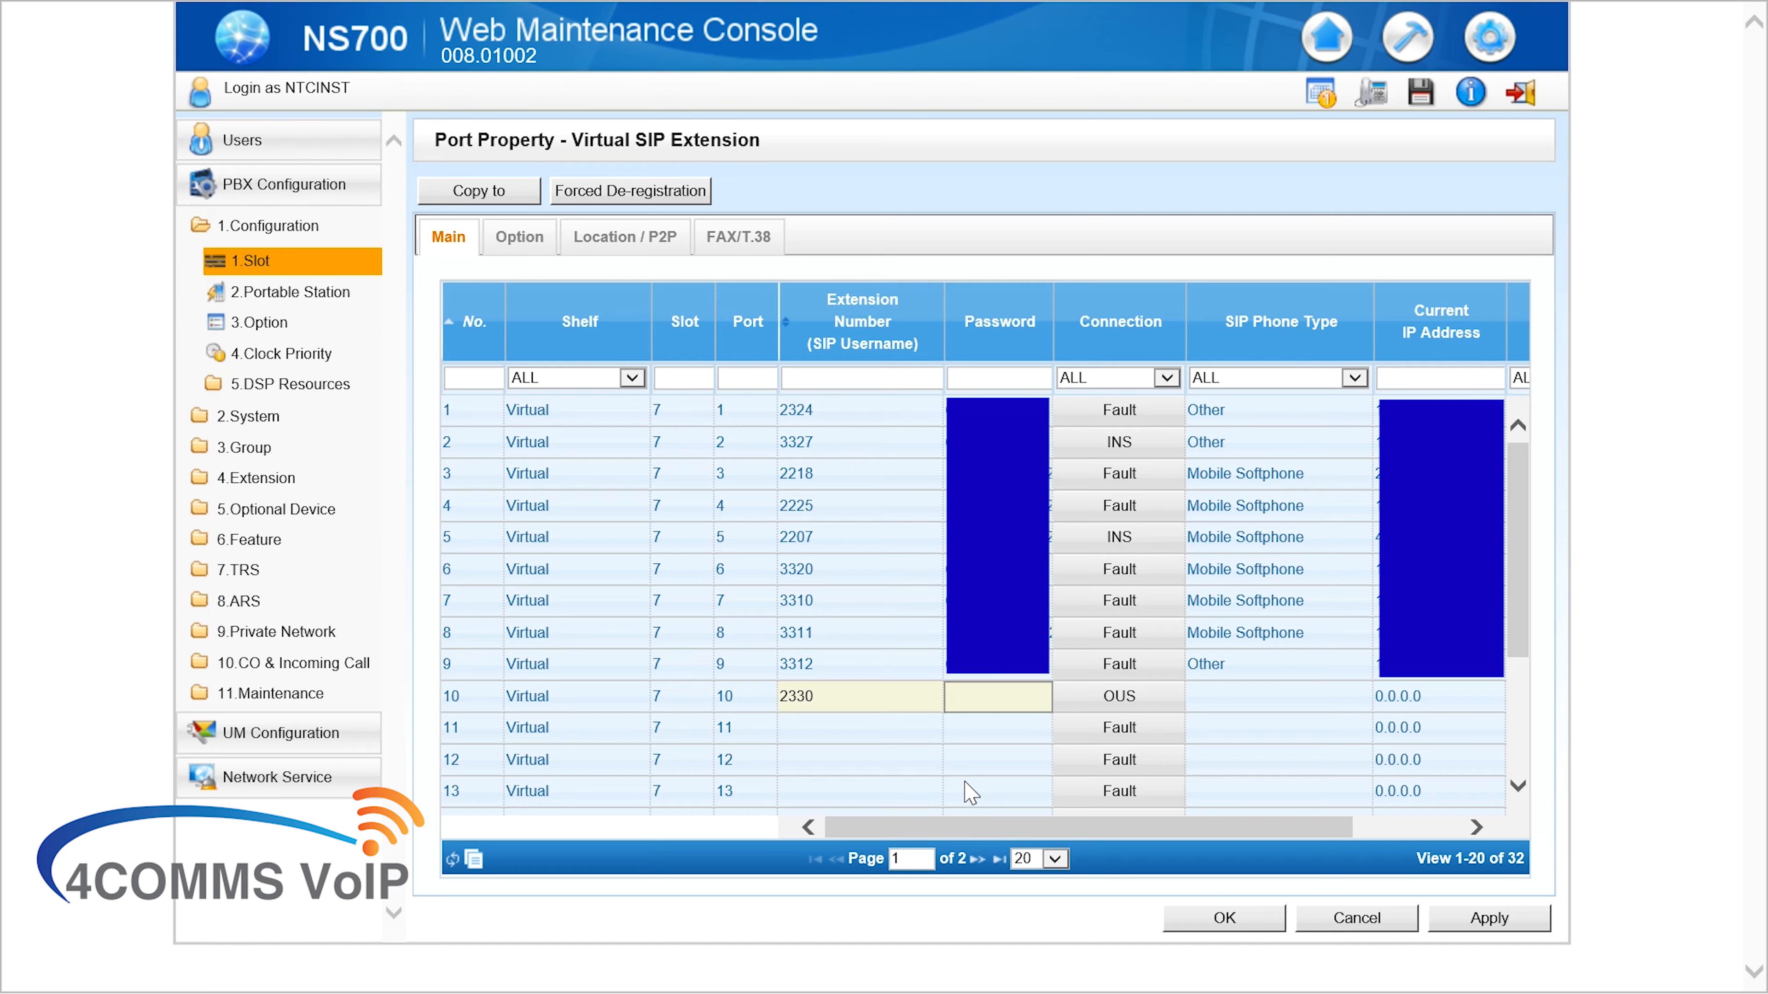
{"action": "left_click", "coordinate": [1513, 920]}
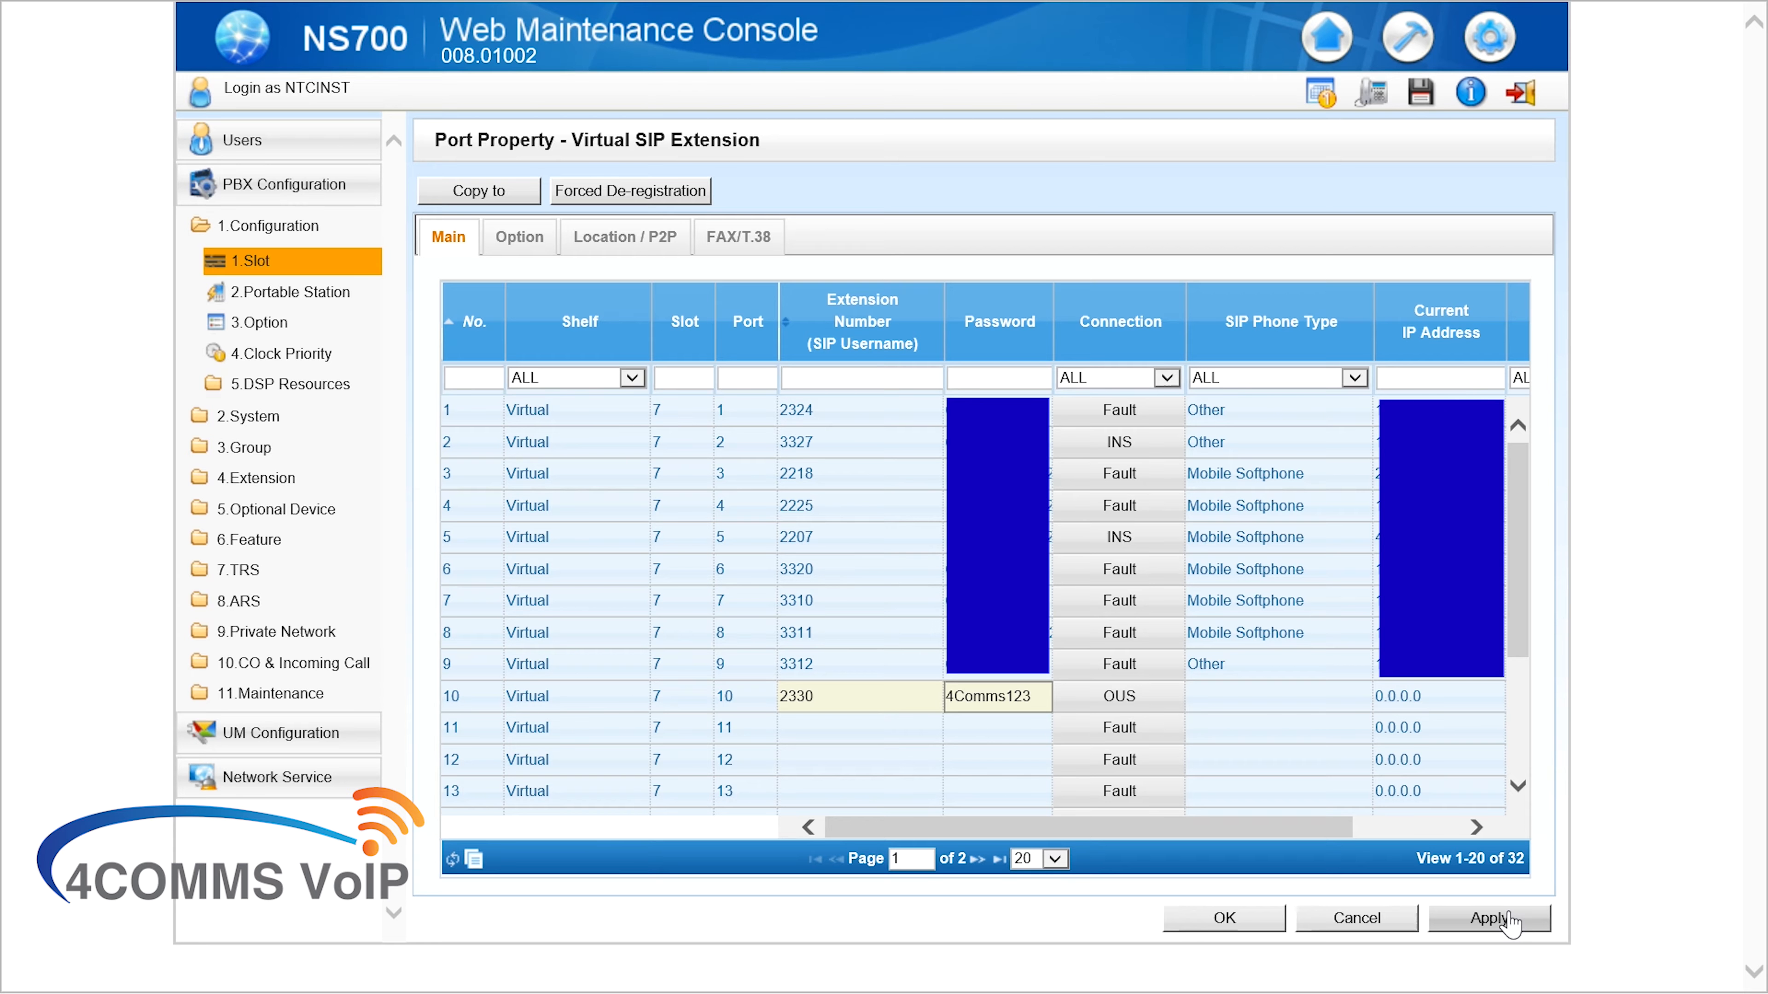
{"action": "left_click", "coordinate": [1512, 921]}
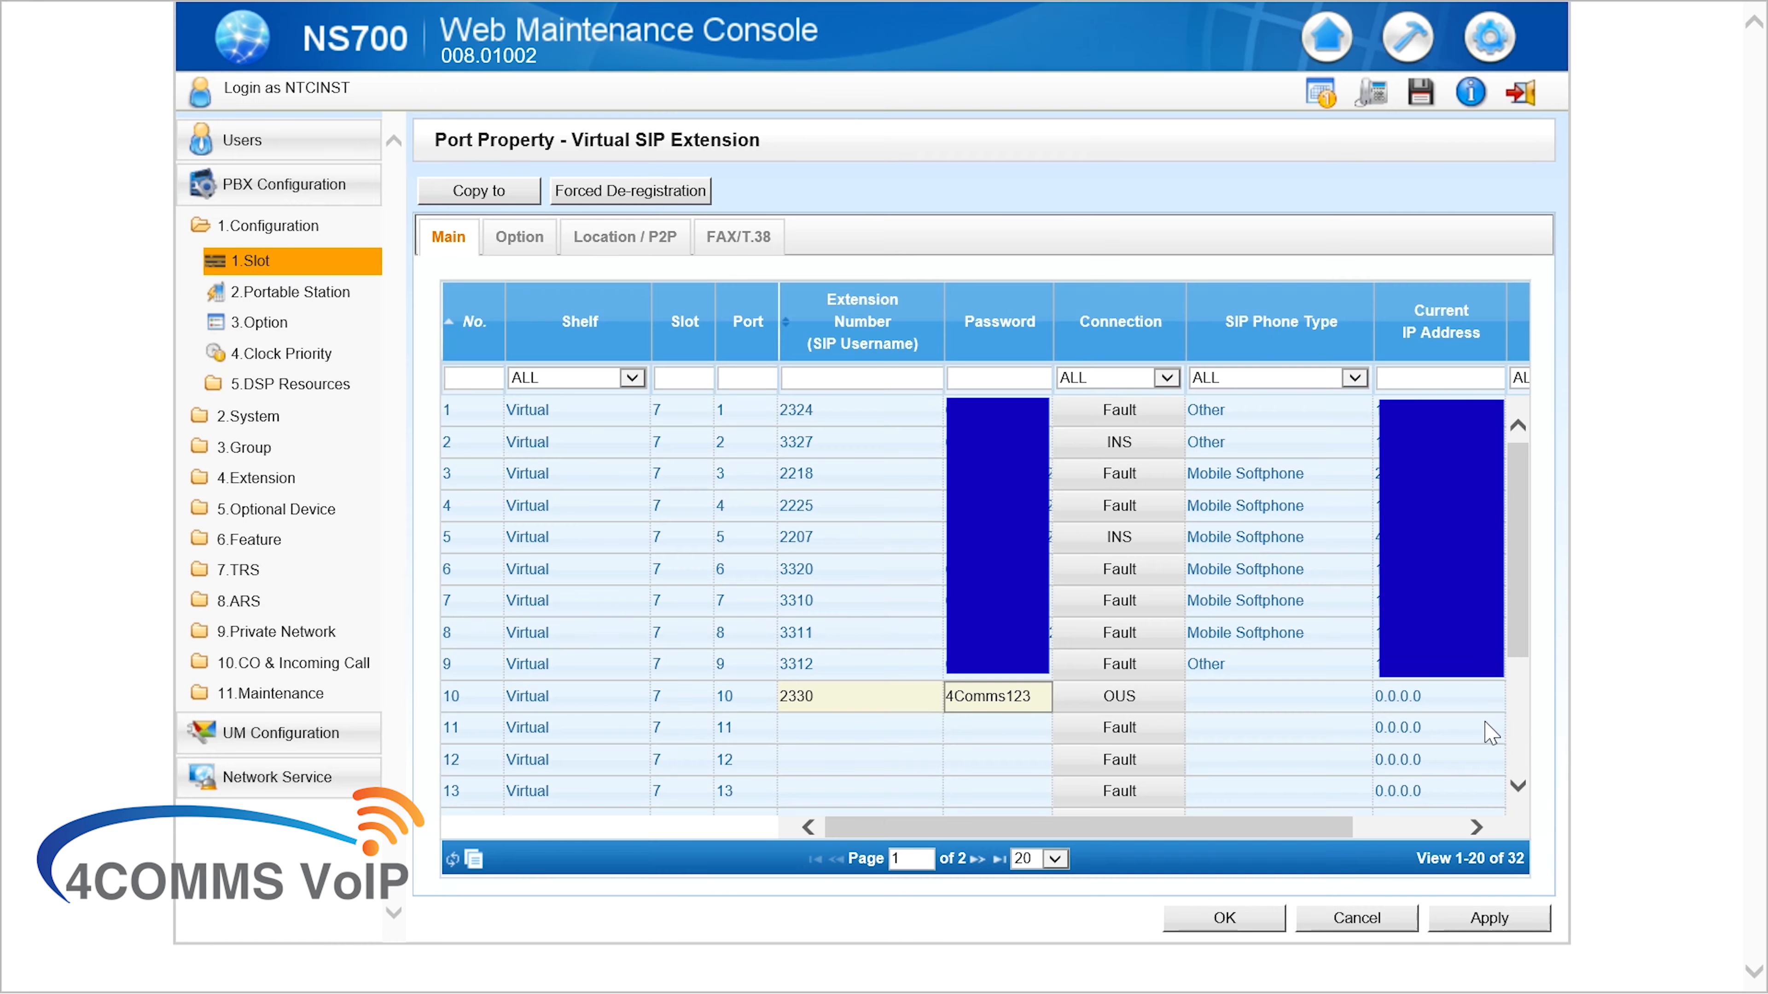
{"action": "left_click", "coordinate": [1141, 712]}
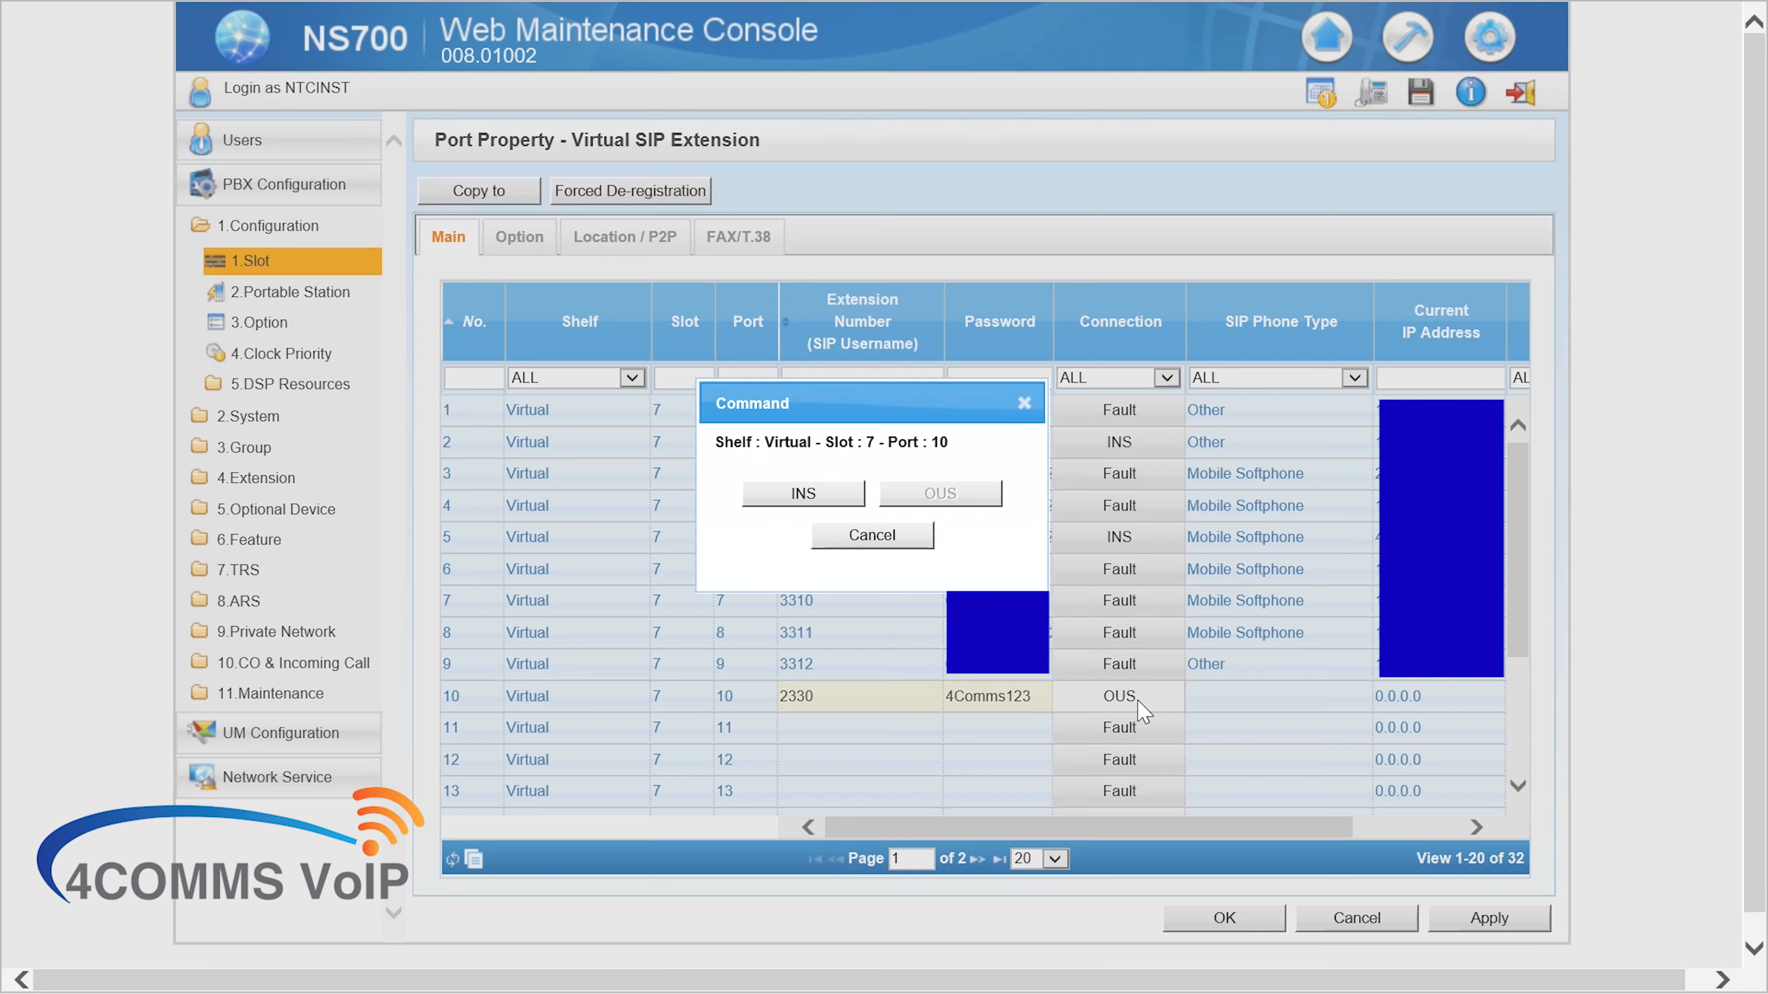
{"action": "left_click", "coordinate": [846, 496]}
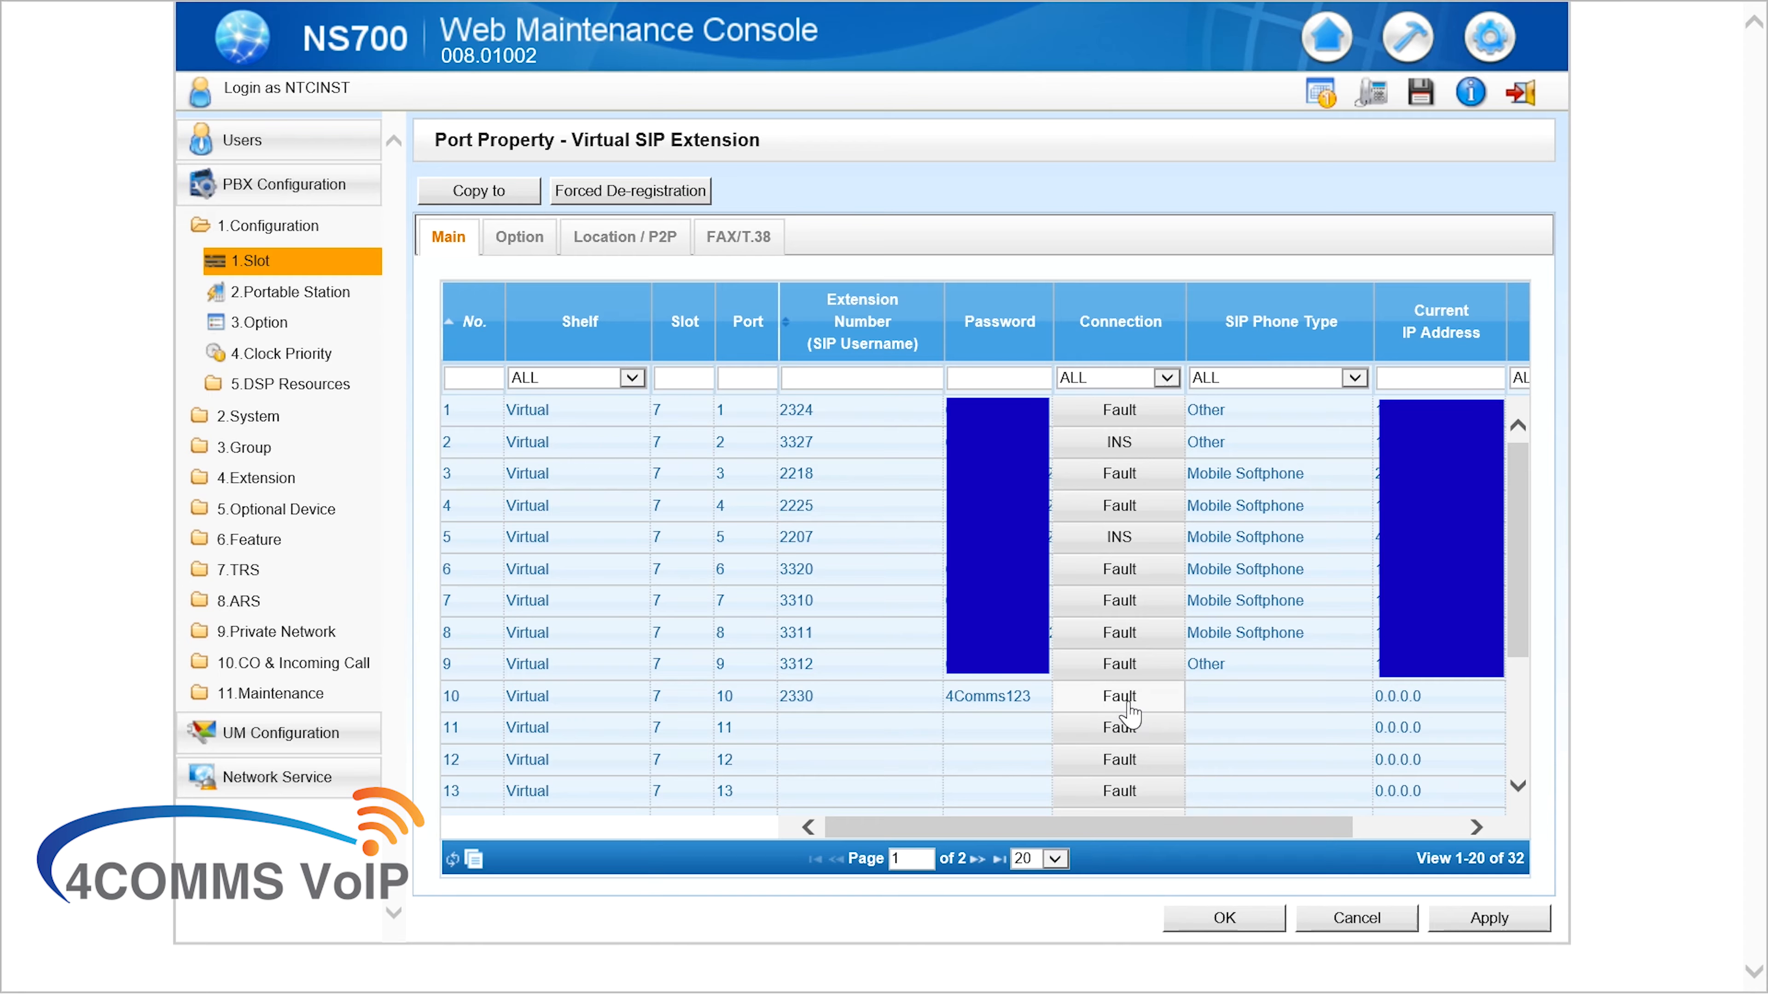
Review the port's option and location tabs, close port settings, and pick the Site system property page
{"action": "left_click", "coordinate": [538, 251]}
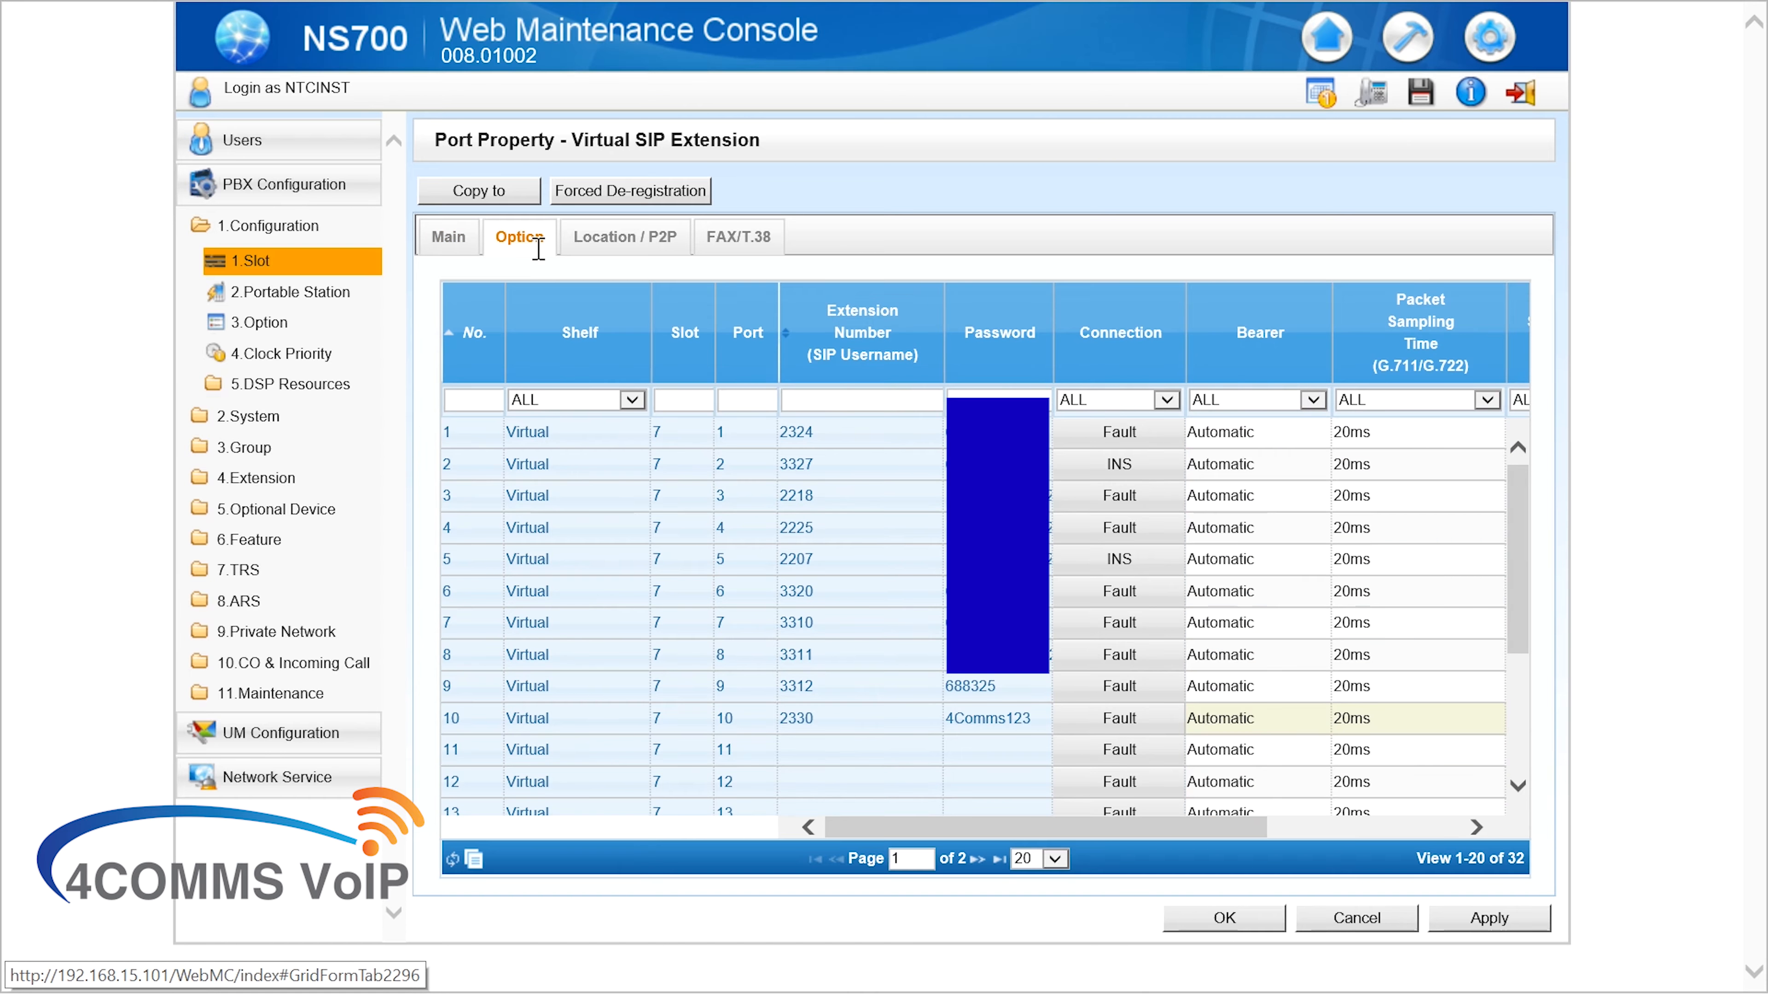
{"action": "left_click", "coordinate": [623, 237]}
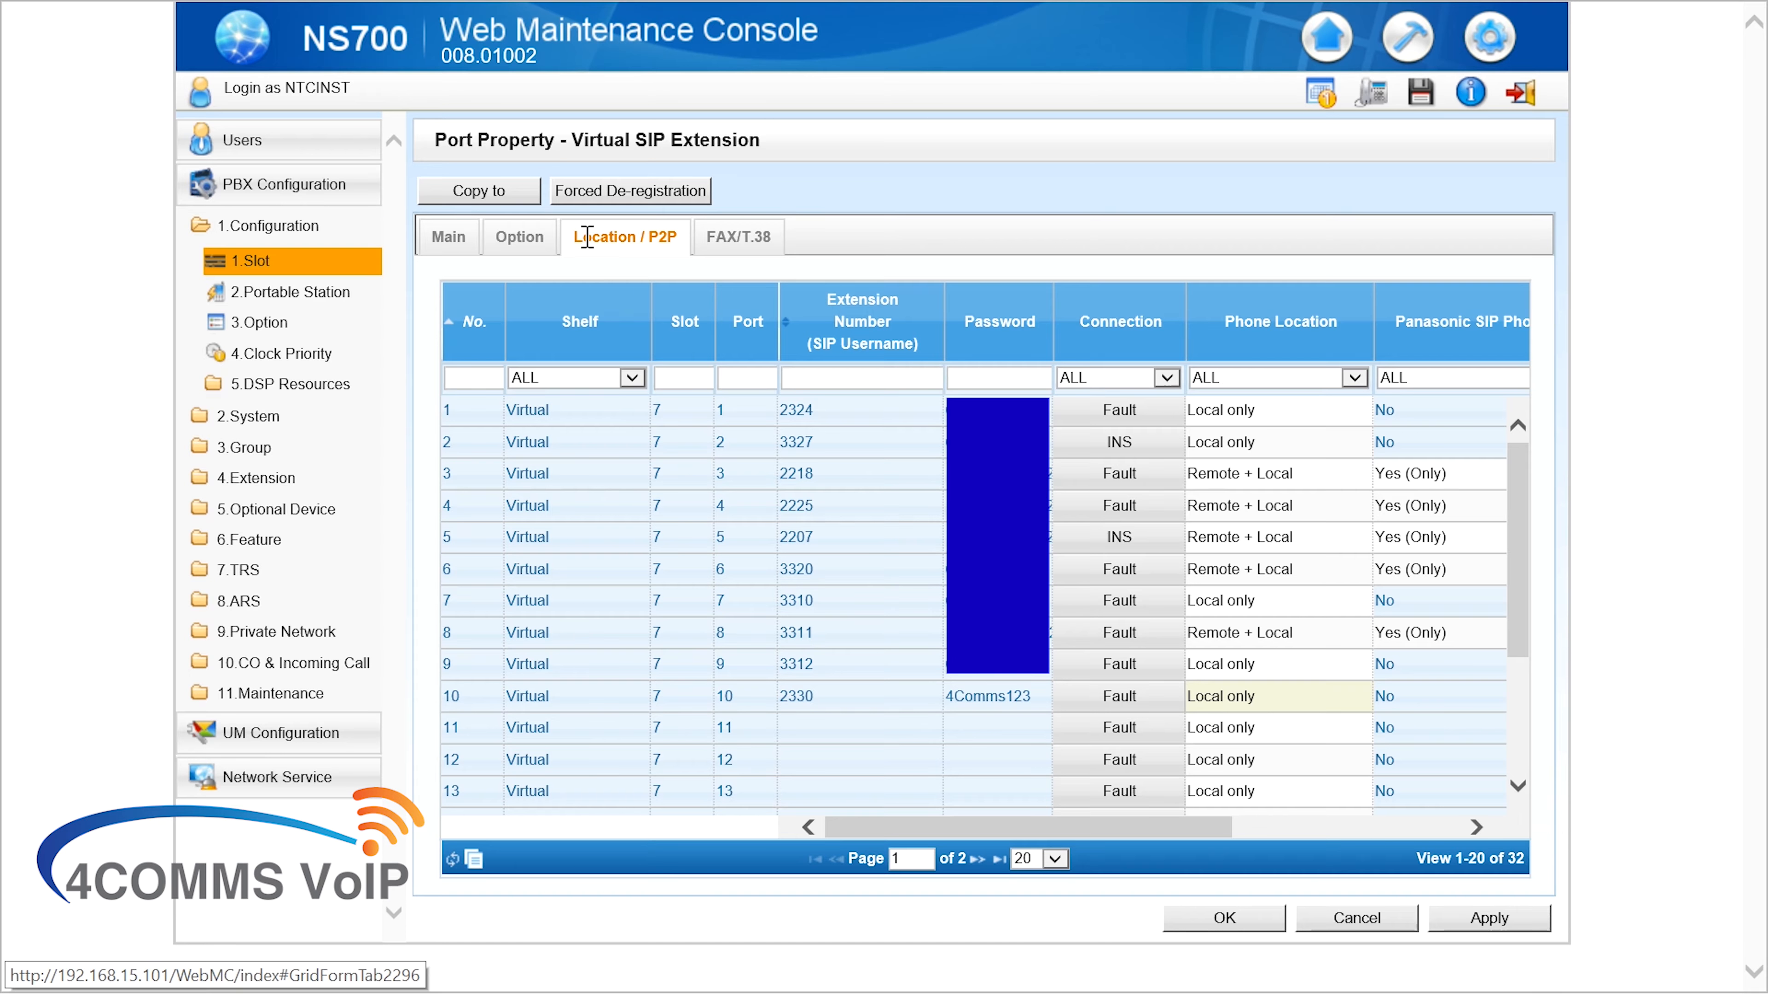
{"action": "left_click", "coordinate": [1225, 919]}
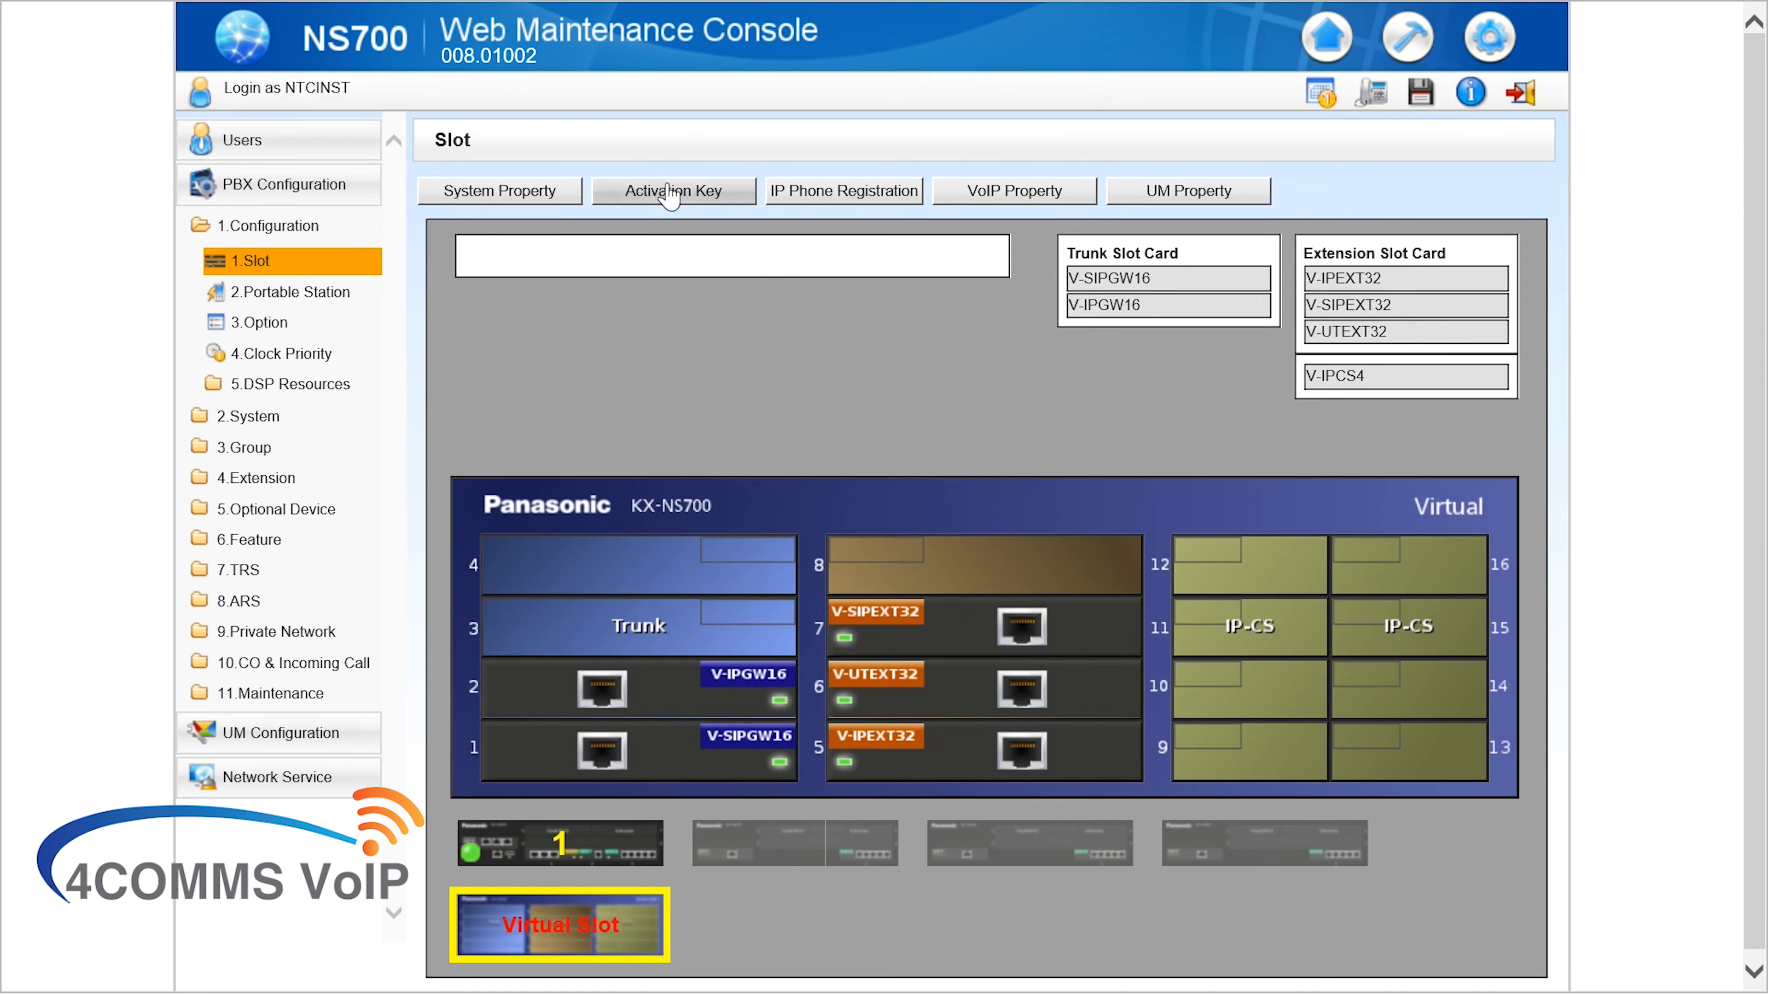
{"action": "mouse_move", "coordinate": [473, 194]}
{"action": "left_click", "coordinate": [505, 228]}
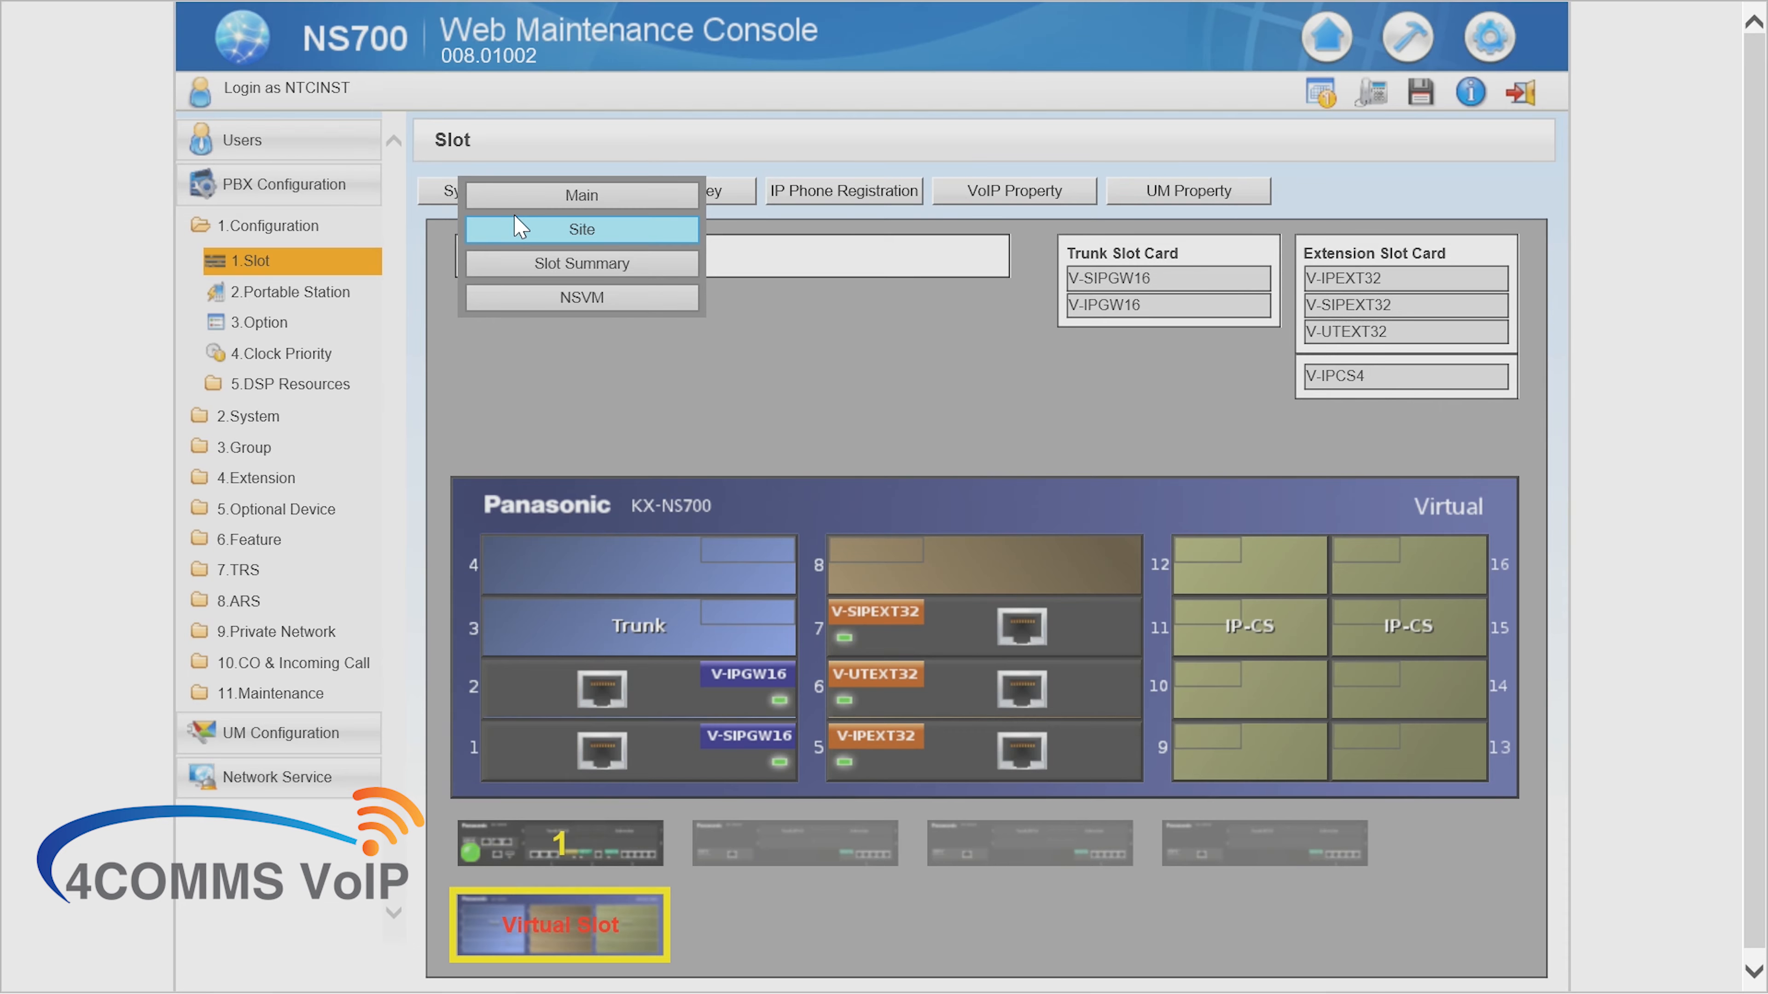
Open Site's Port Number tab and confirm the SIP extension server UDP port is 5070
{"action": "left_click", "coordinate": [521, 228]}
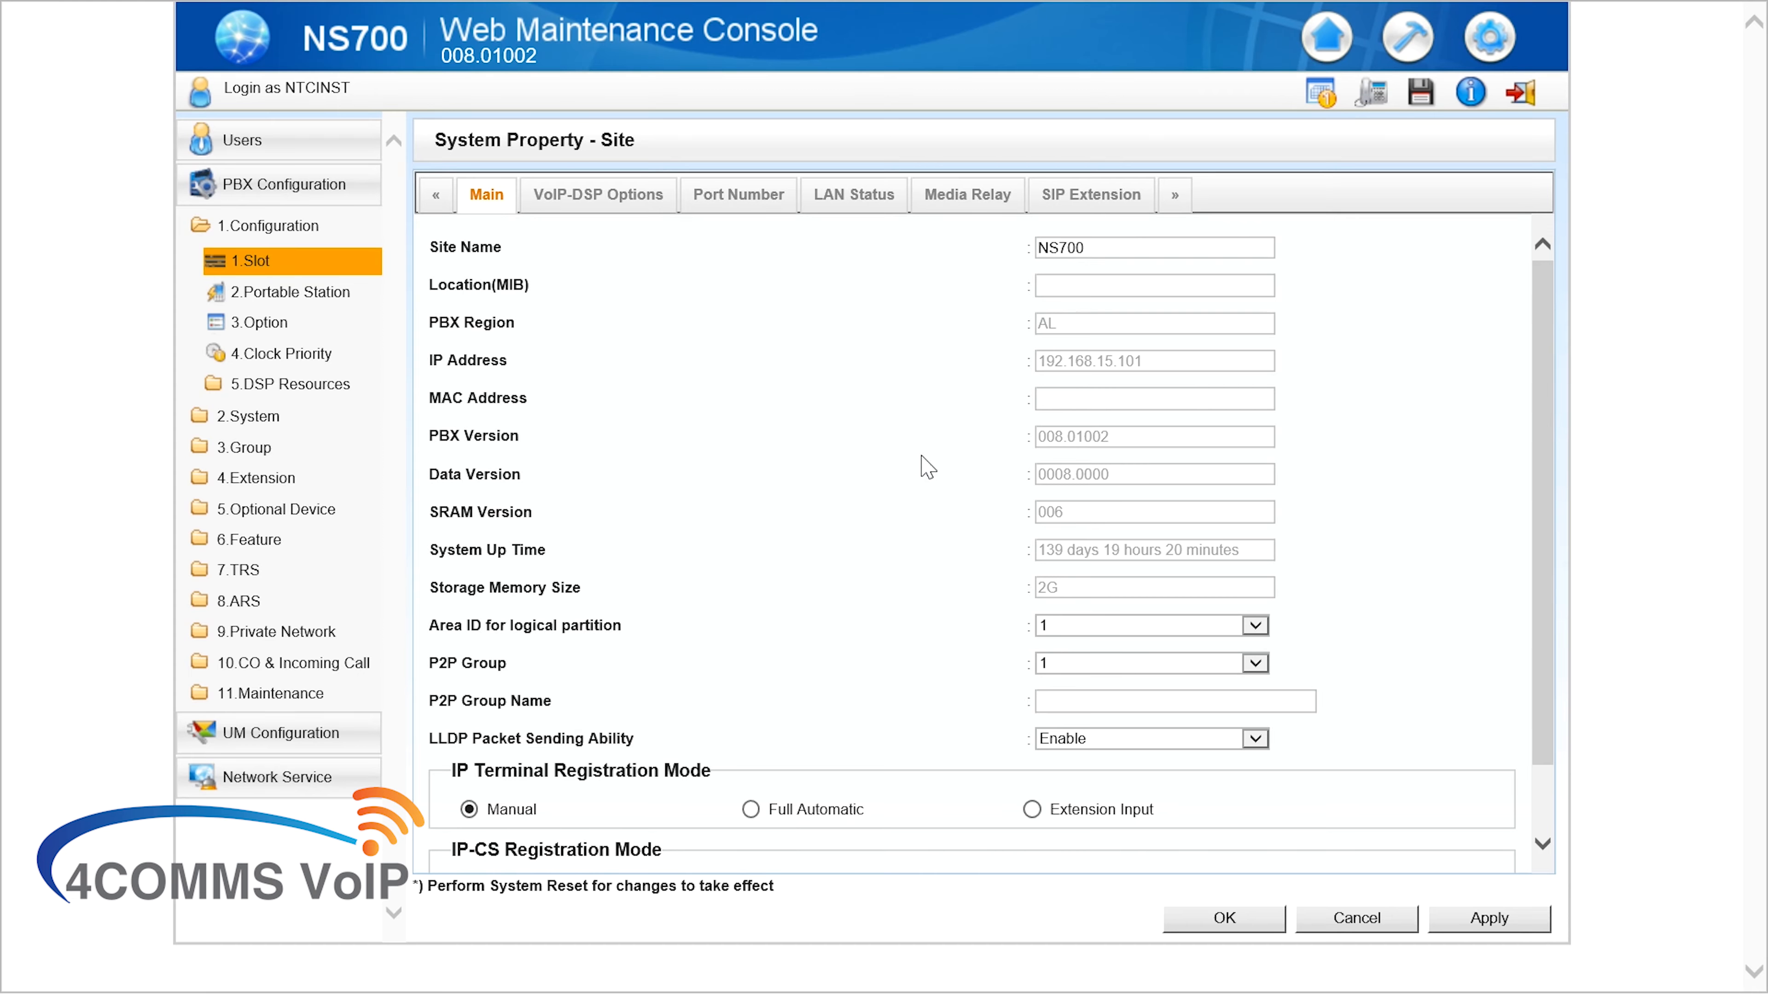
{"action": "left_click", "coordinate": [765, 200]}
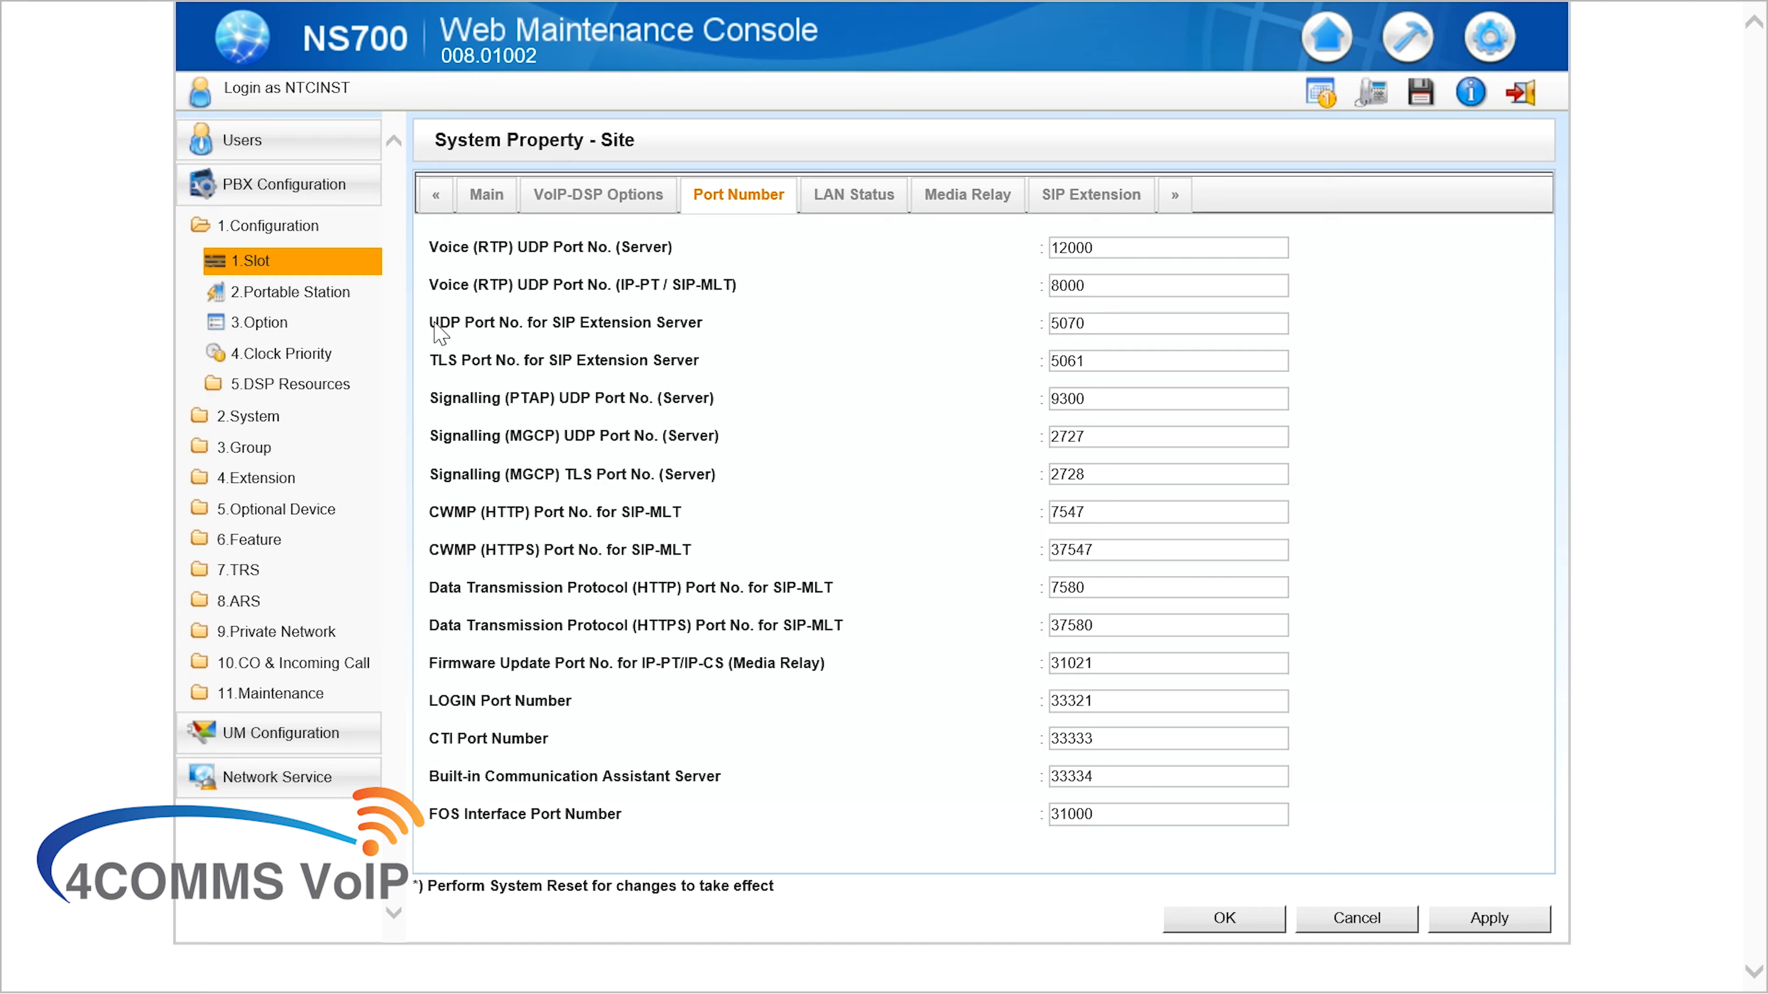
{"action": "left_click_drag", "start_coordinate": [430, 323], "coordinate": [696, 325]}
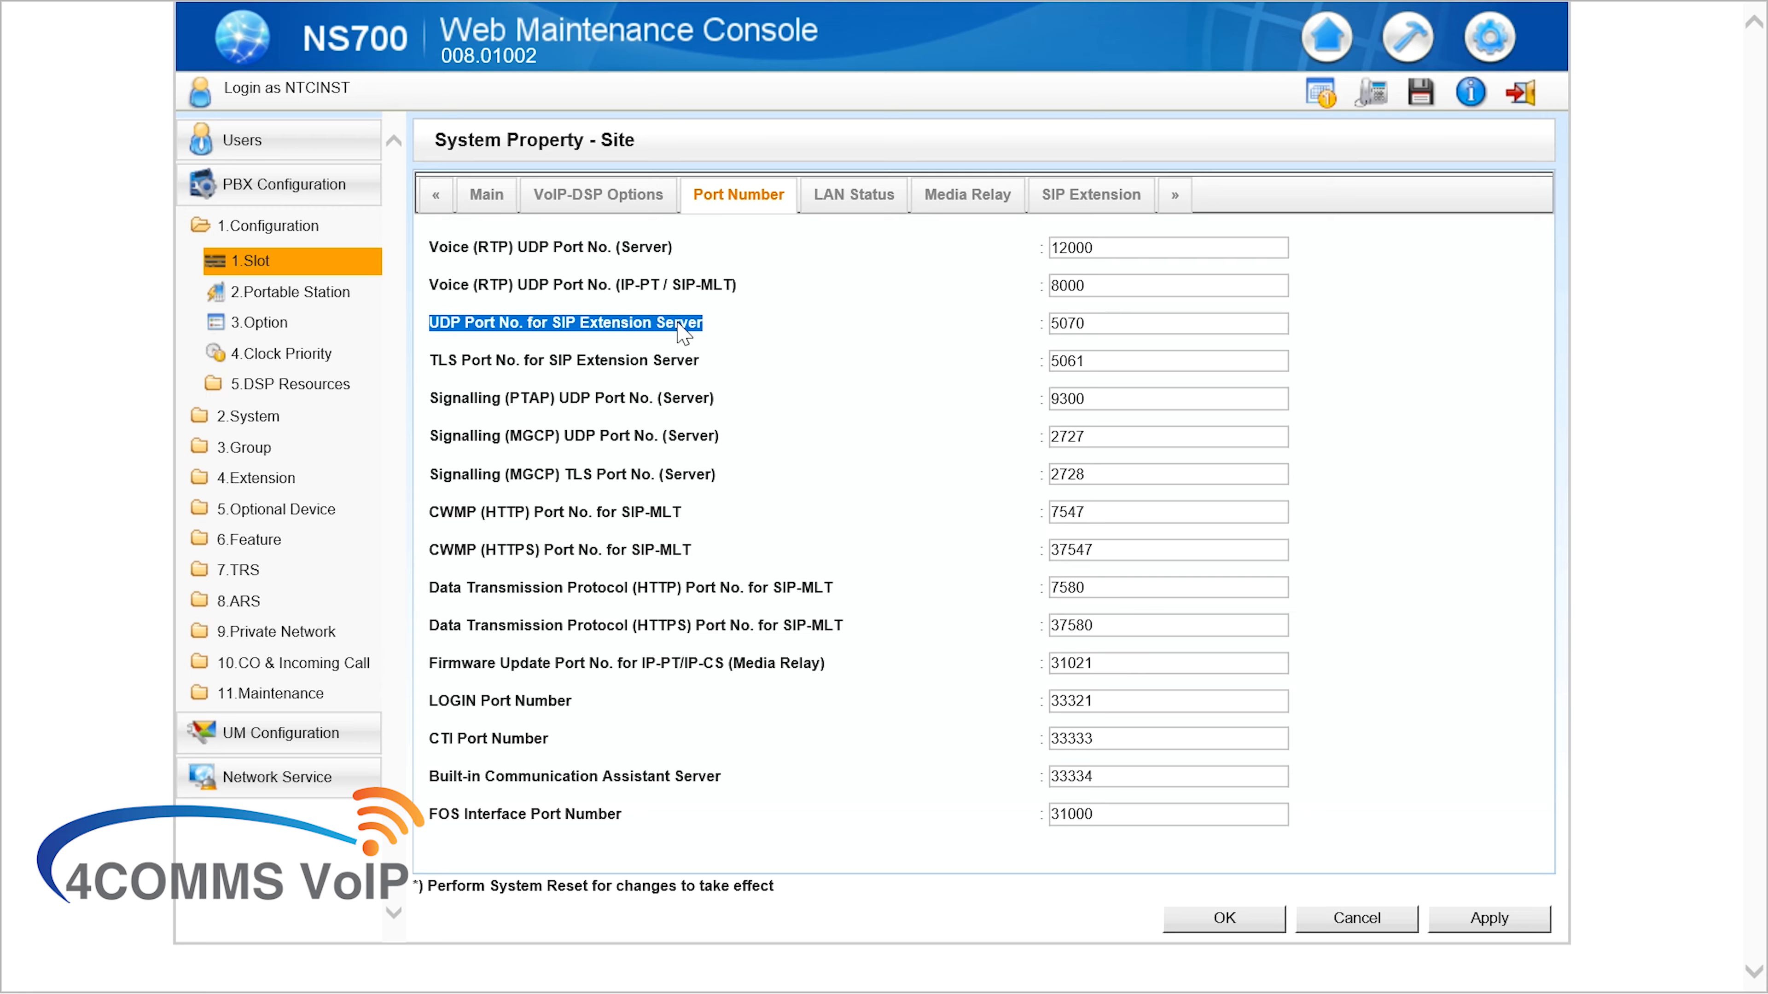
{"action": "left_click", "coordinate": [1093, 323]}
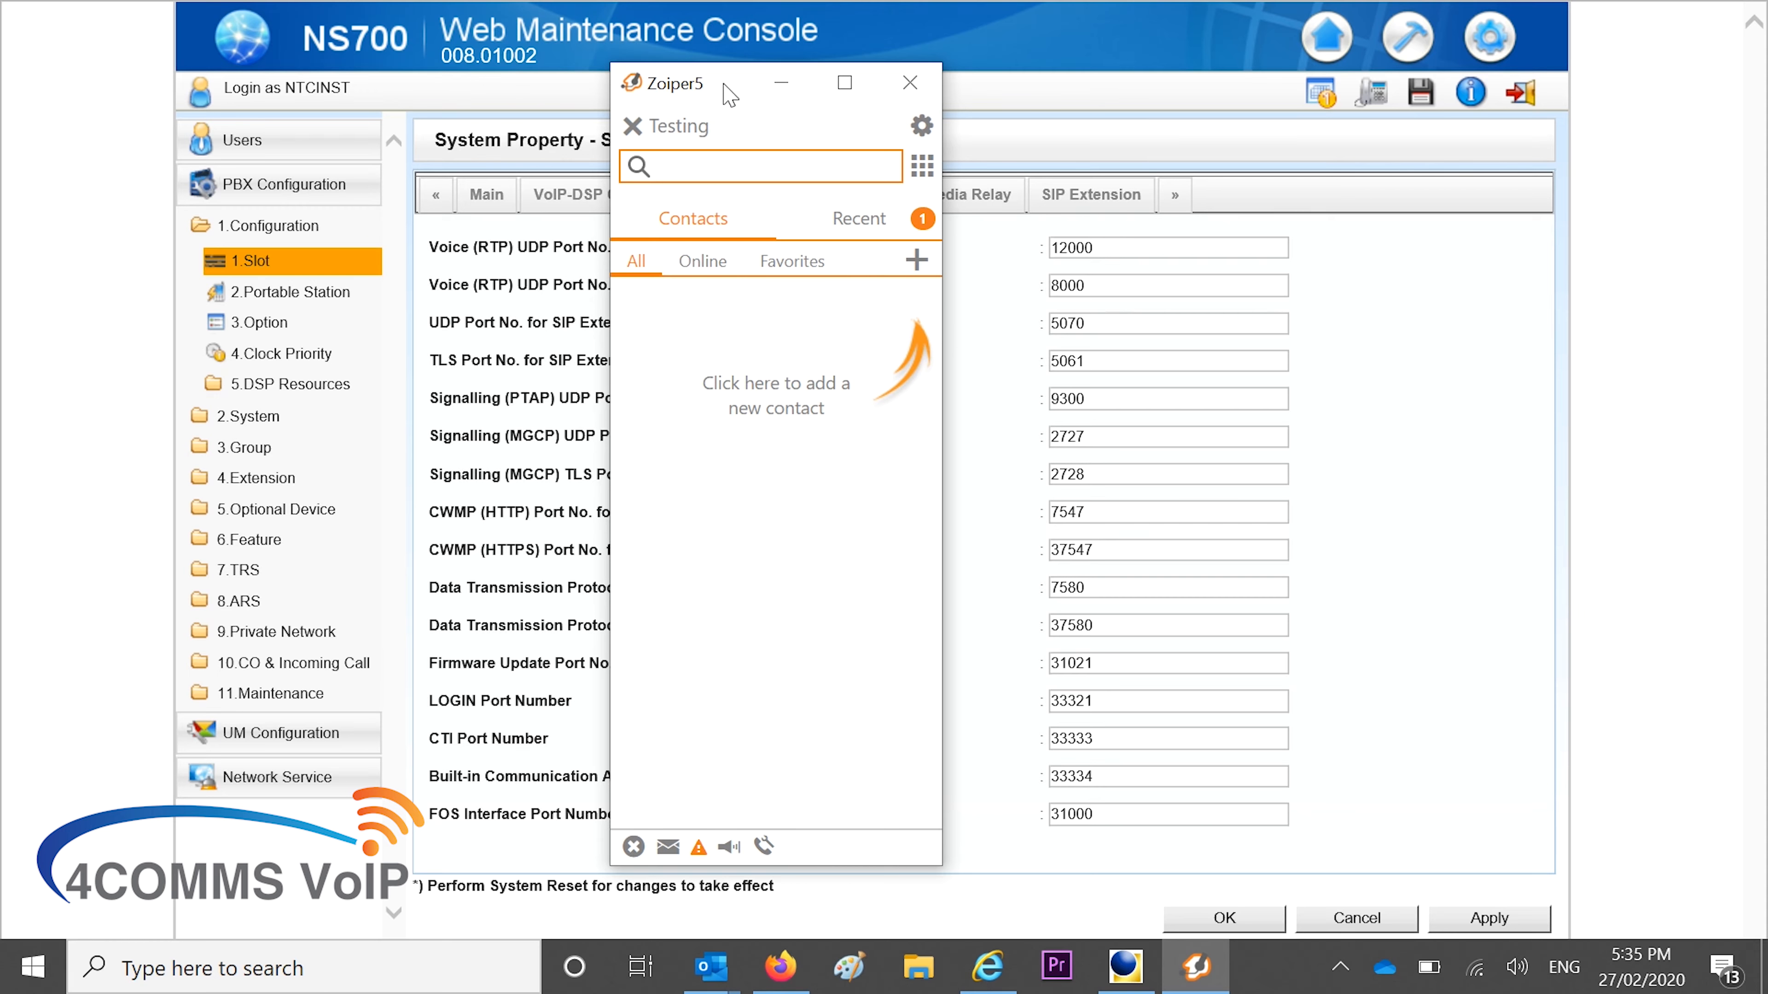
Open the Testing account's SIP credentials in Zoiper5's account settings
{"action": "left_click_drag", "start_coordinate": [726, 87], "coordinate": [844, 103]}
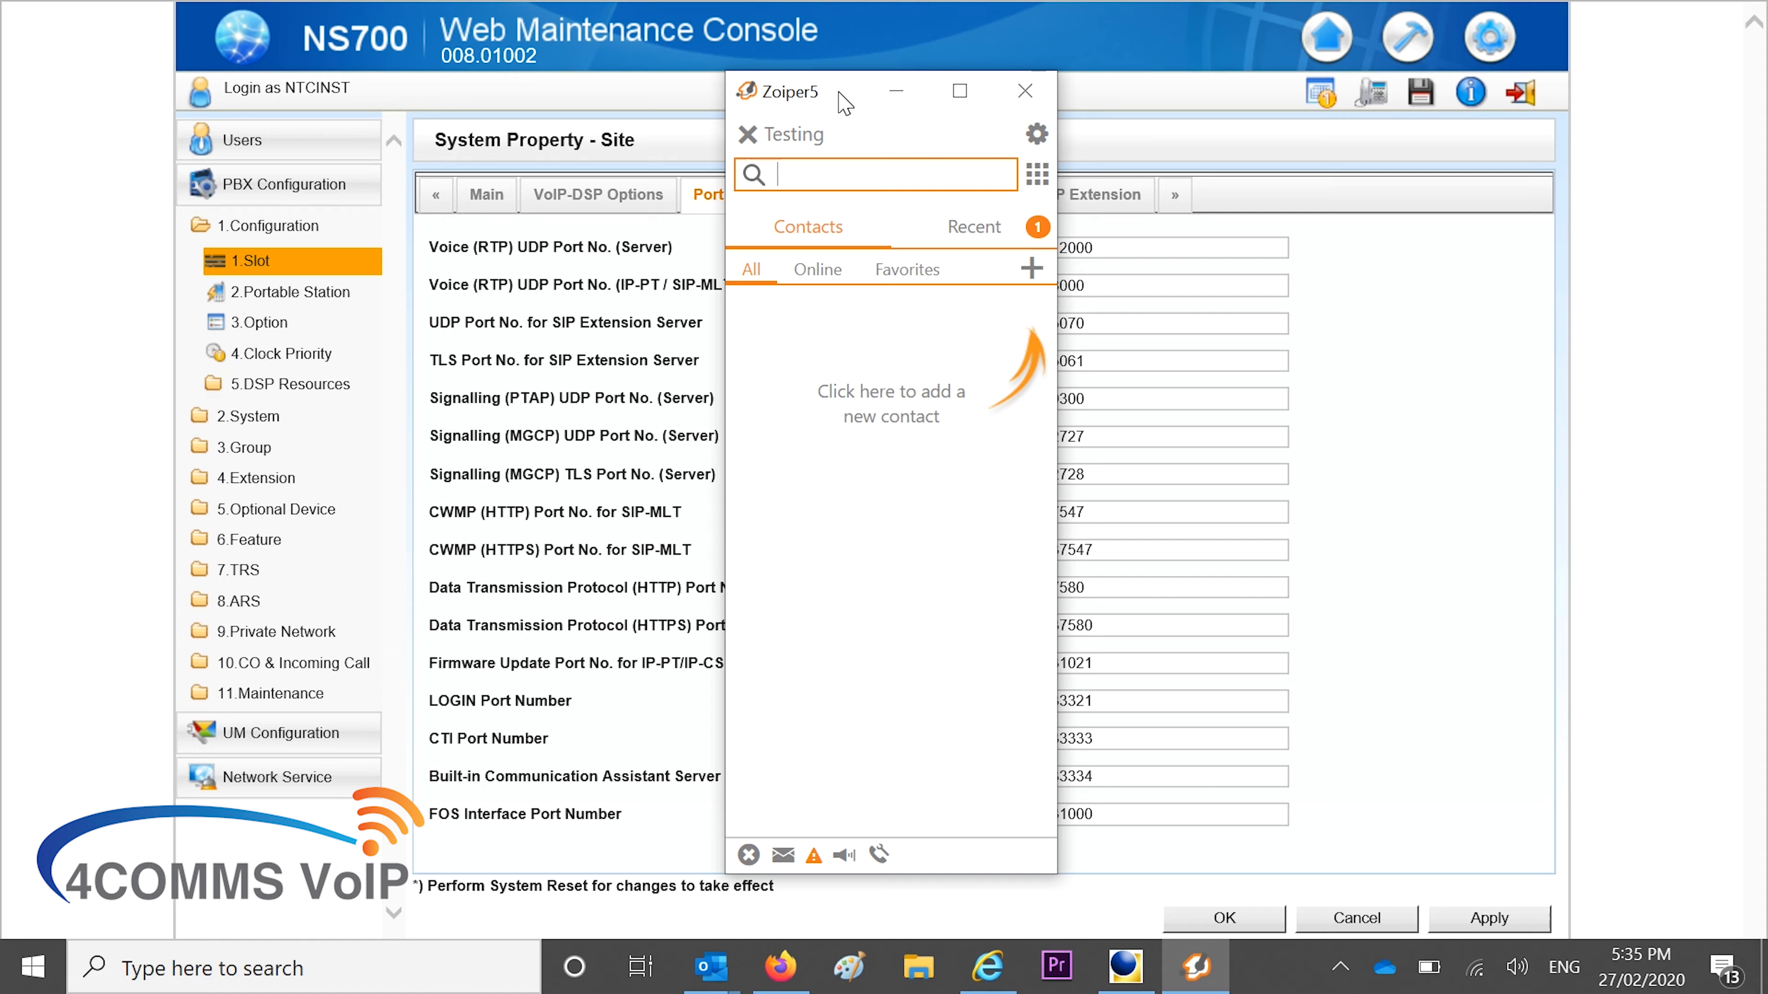
{"action": "left_click", "coordinate": [1036, 135]}
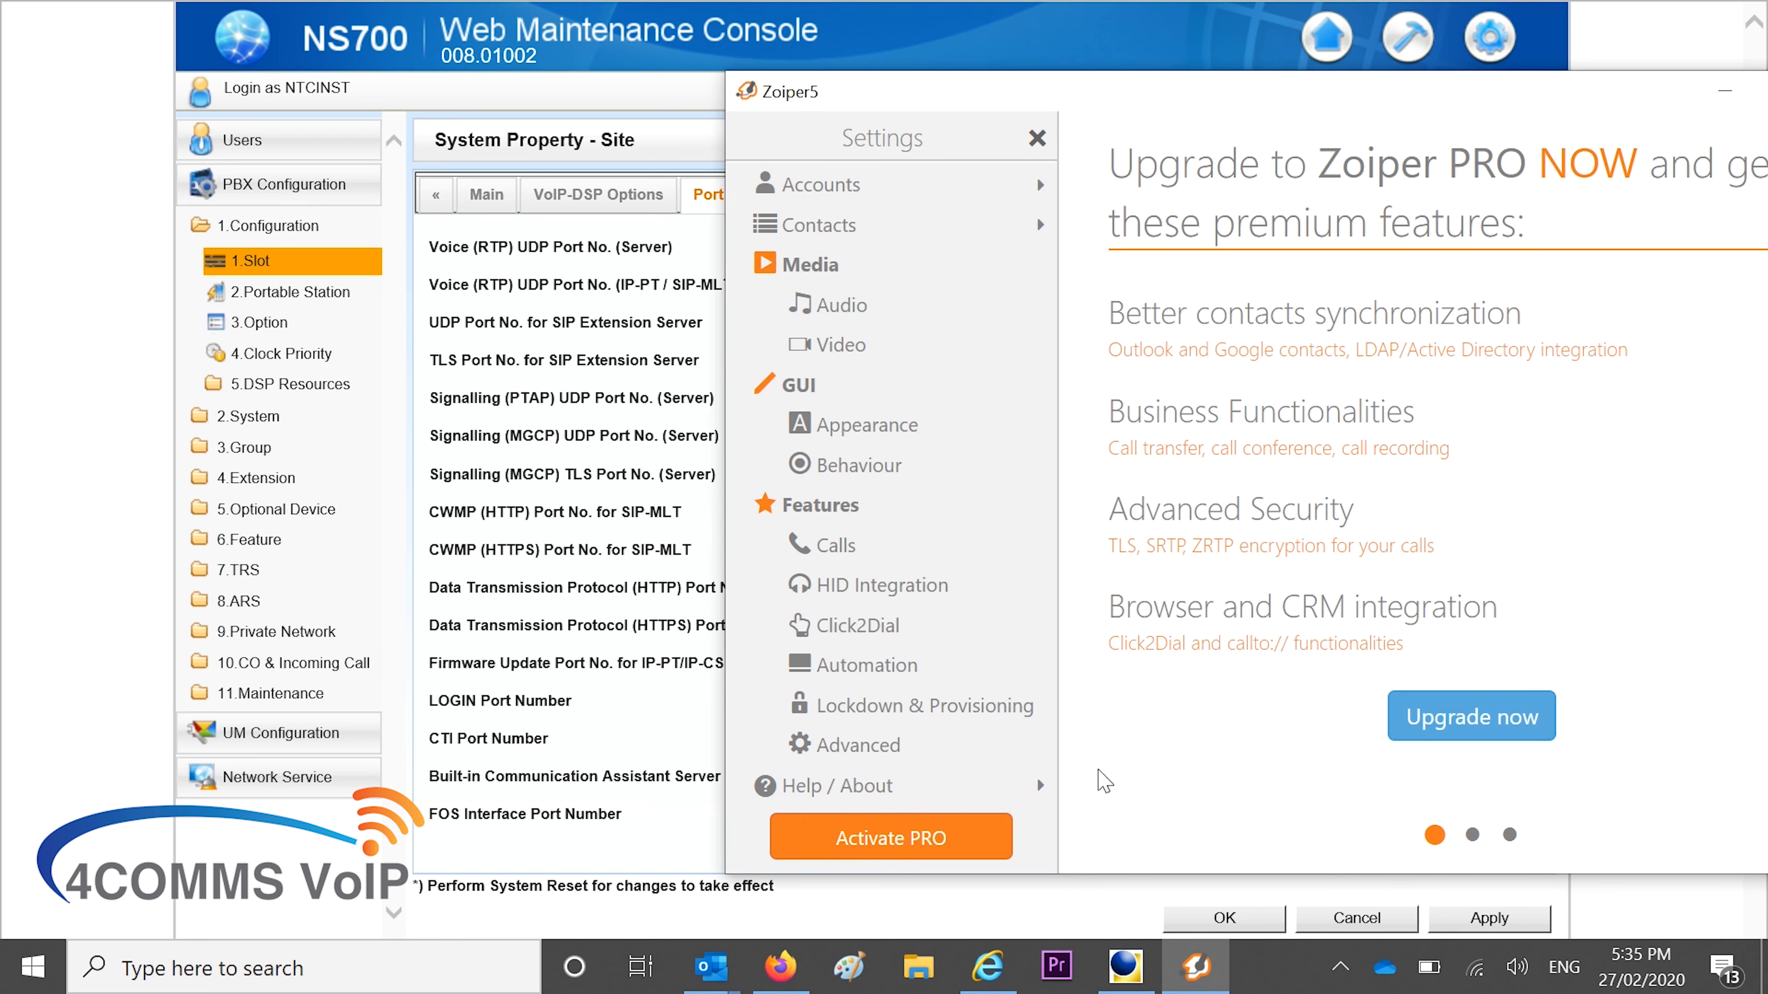
{"action": "left_click", "coordinate": [811, 185]}
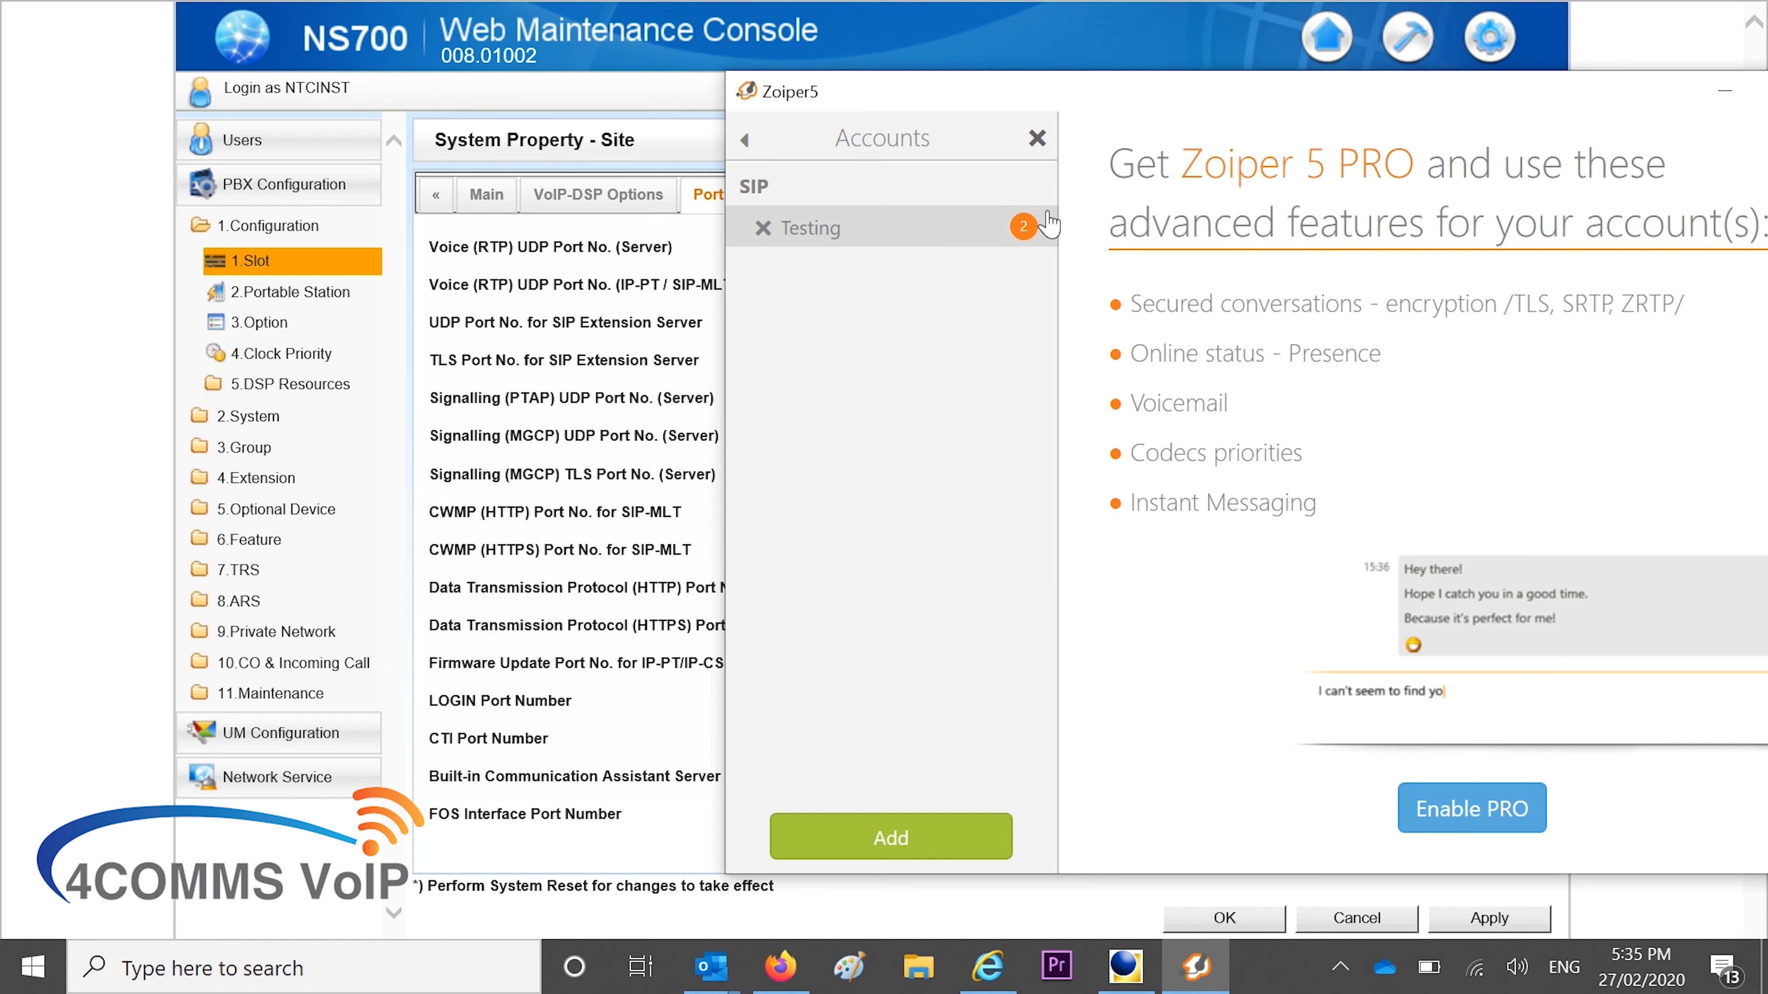
{"action": "left_click", "coordinate": [847, 254]}
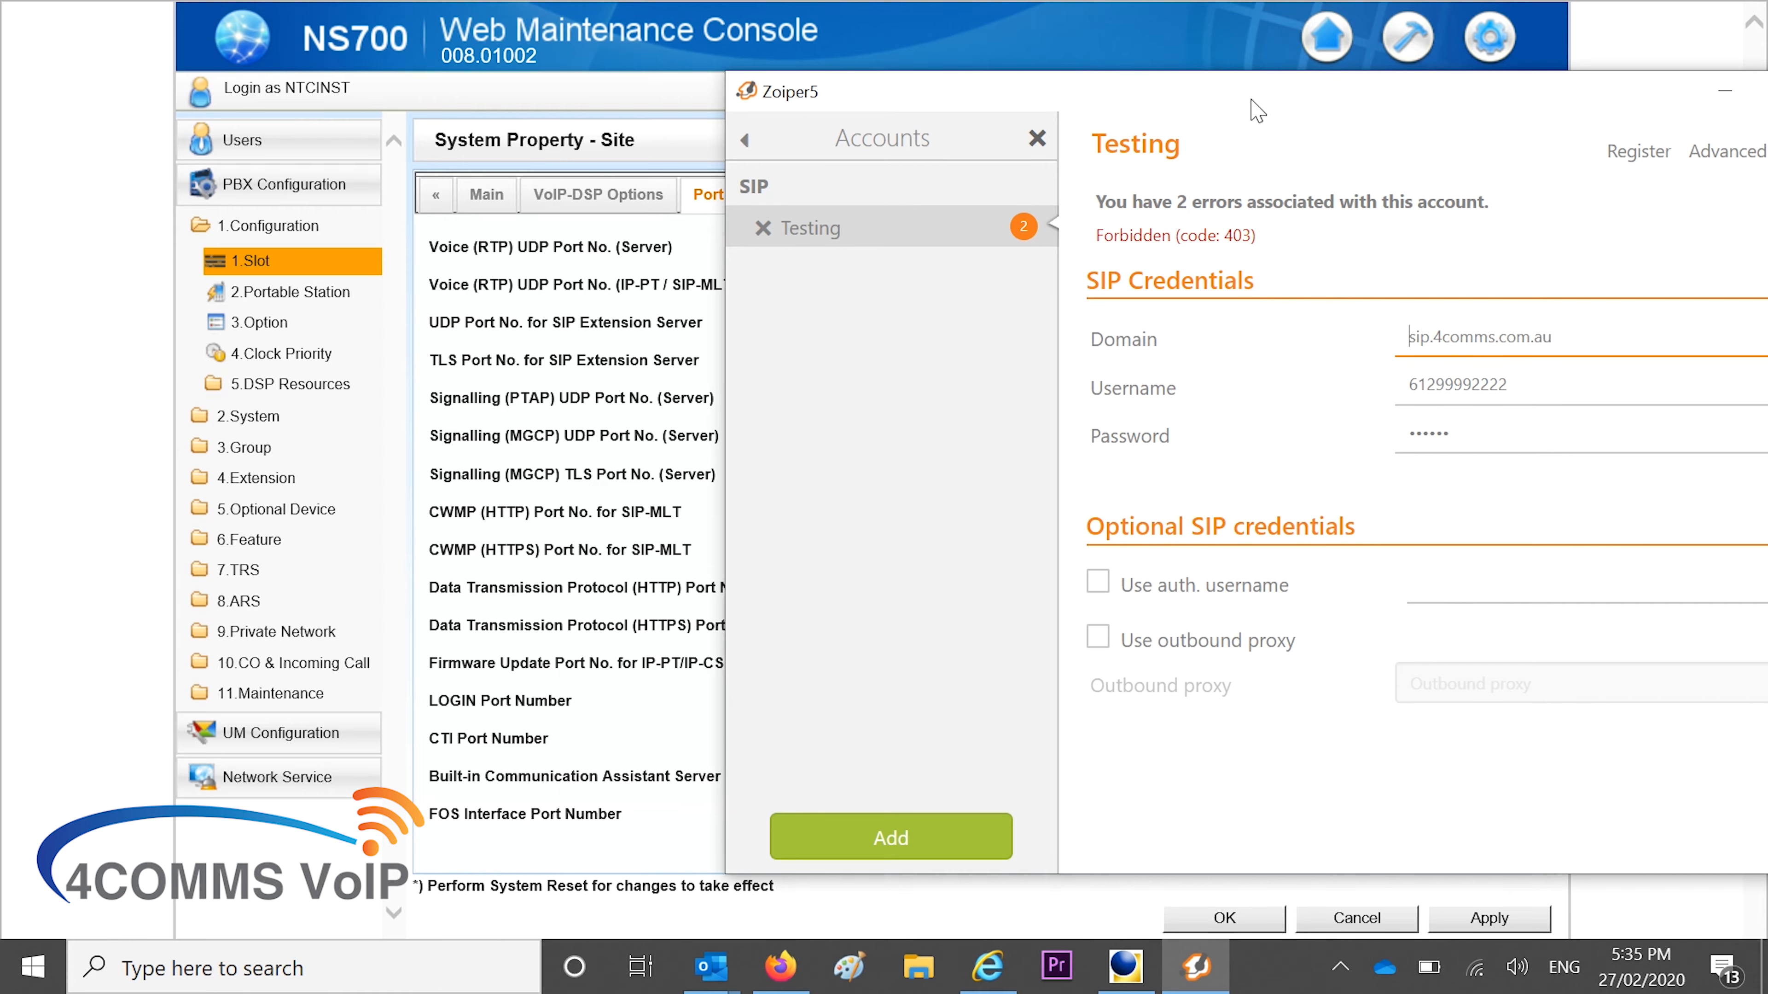
{"action": "left_click_drag", "start_coordinate": [1264, 110], "coordinate": [856, 99]}
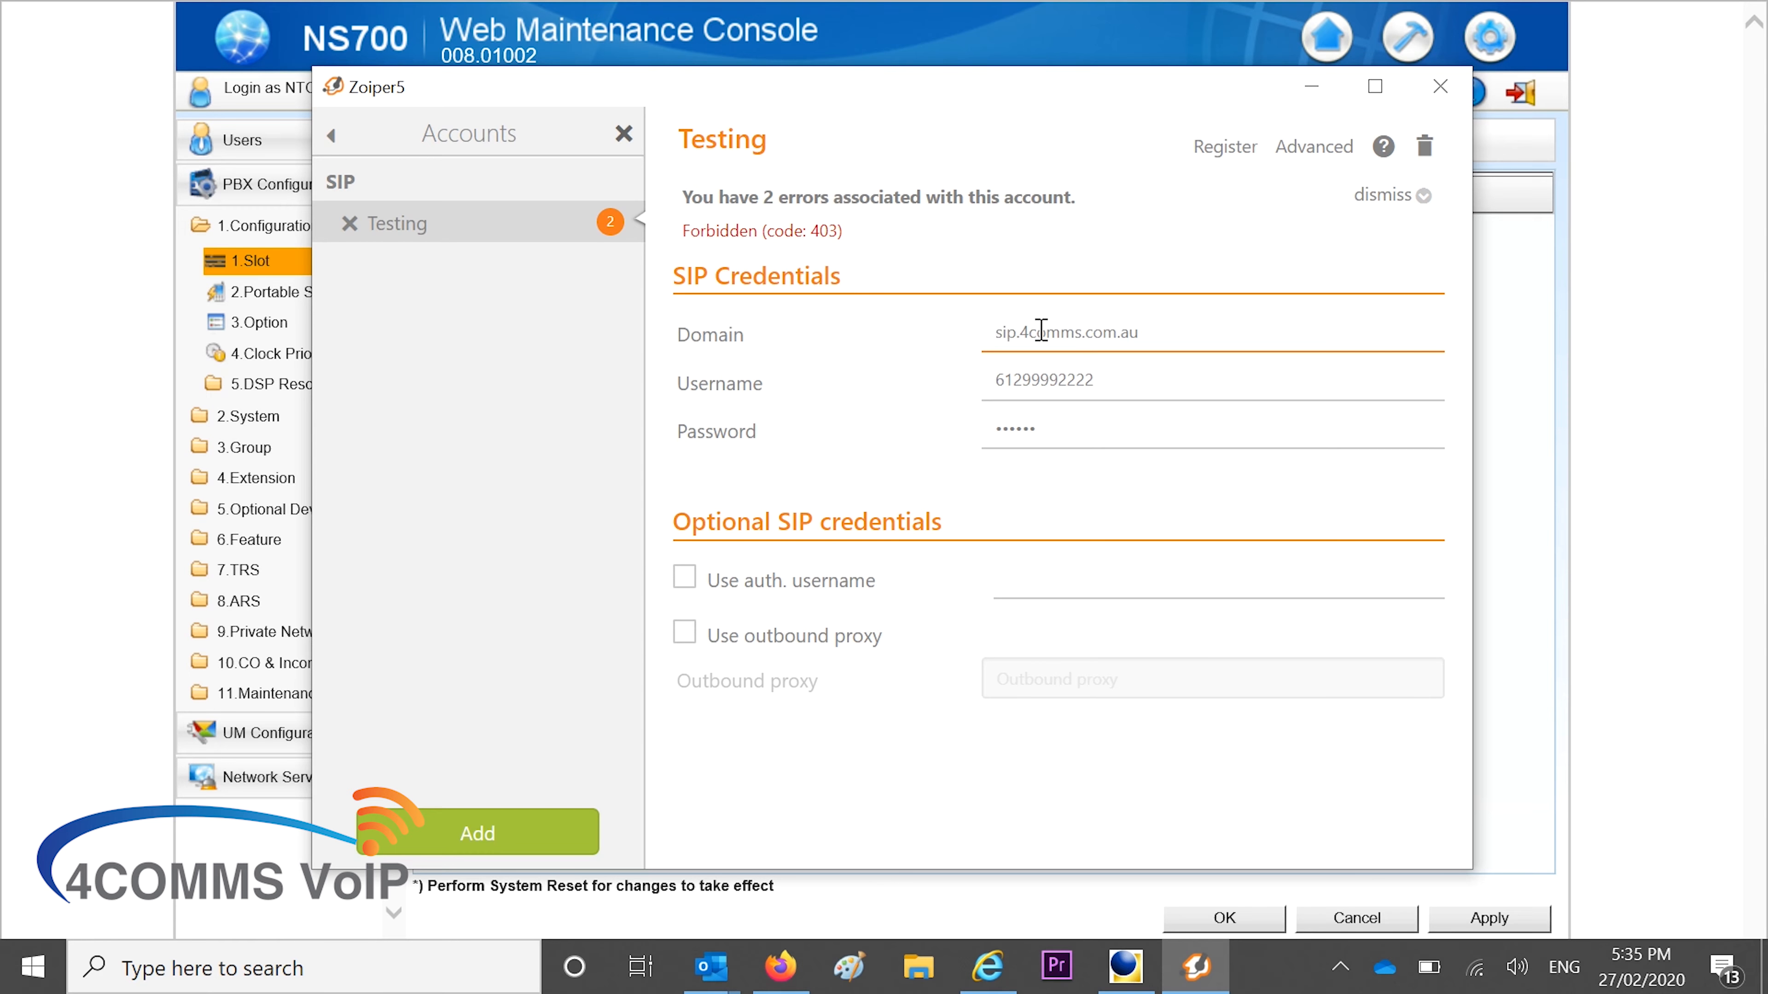
Set Domain 192.168.15.101:5070, username 2330 and the password, then register and save
{"action": "triple_click", "coordinate": [1264, 340]}
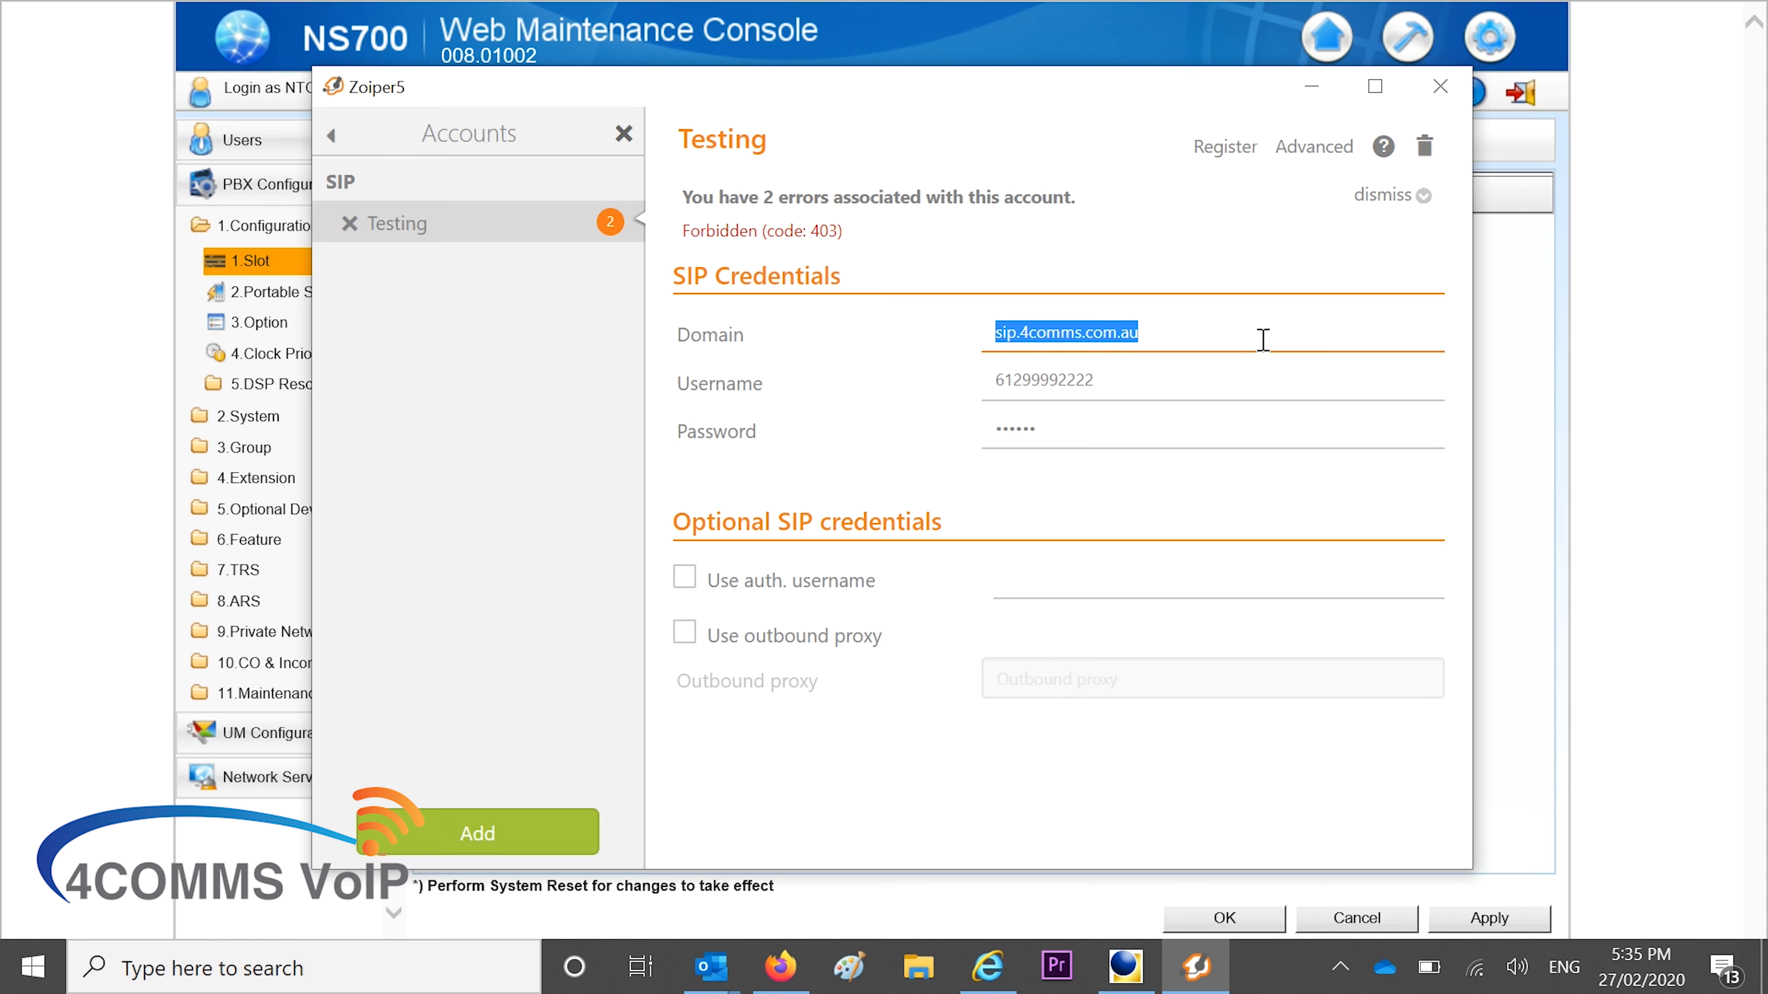
{"action": "type", "text": "192.168.15.101/"}
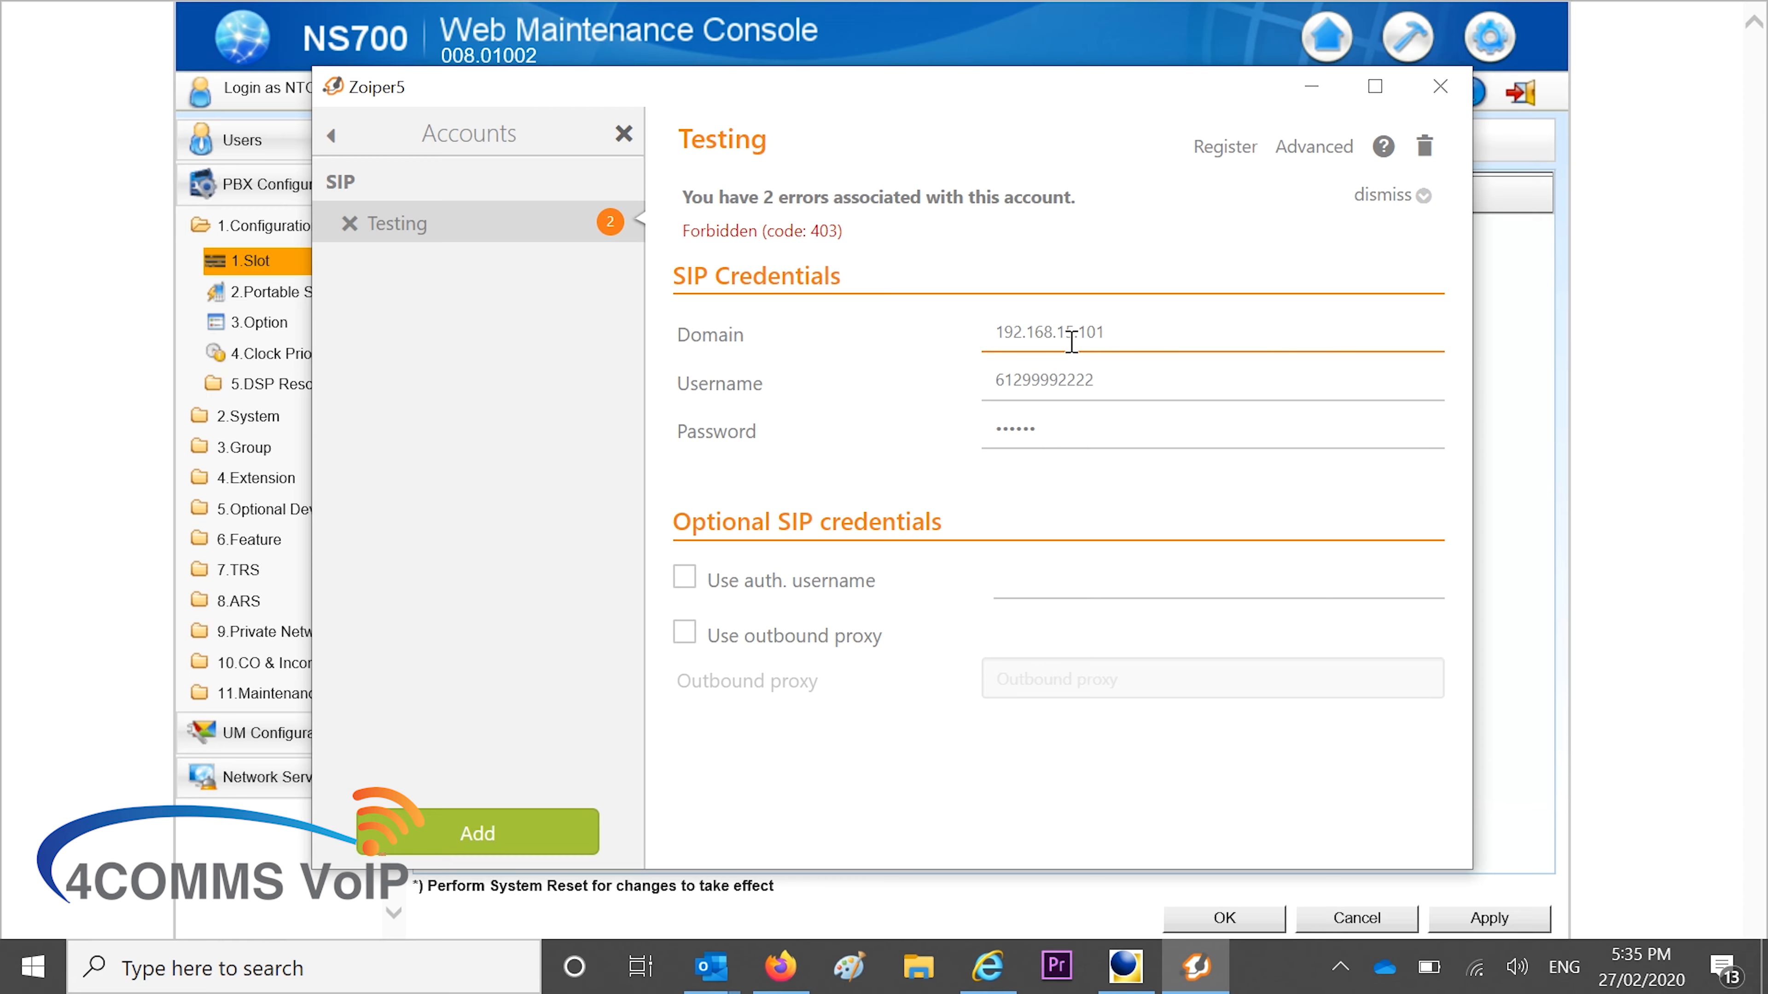
{"action": "left_click", "coordinate": [993, 333]}
{"action": "triple_click", "coordinate": [1348, 410]}
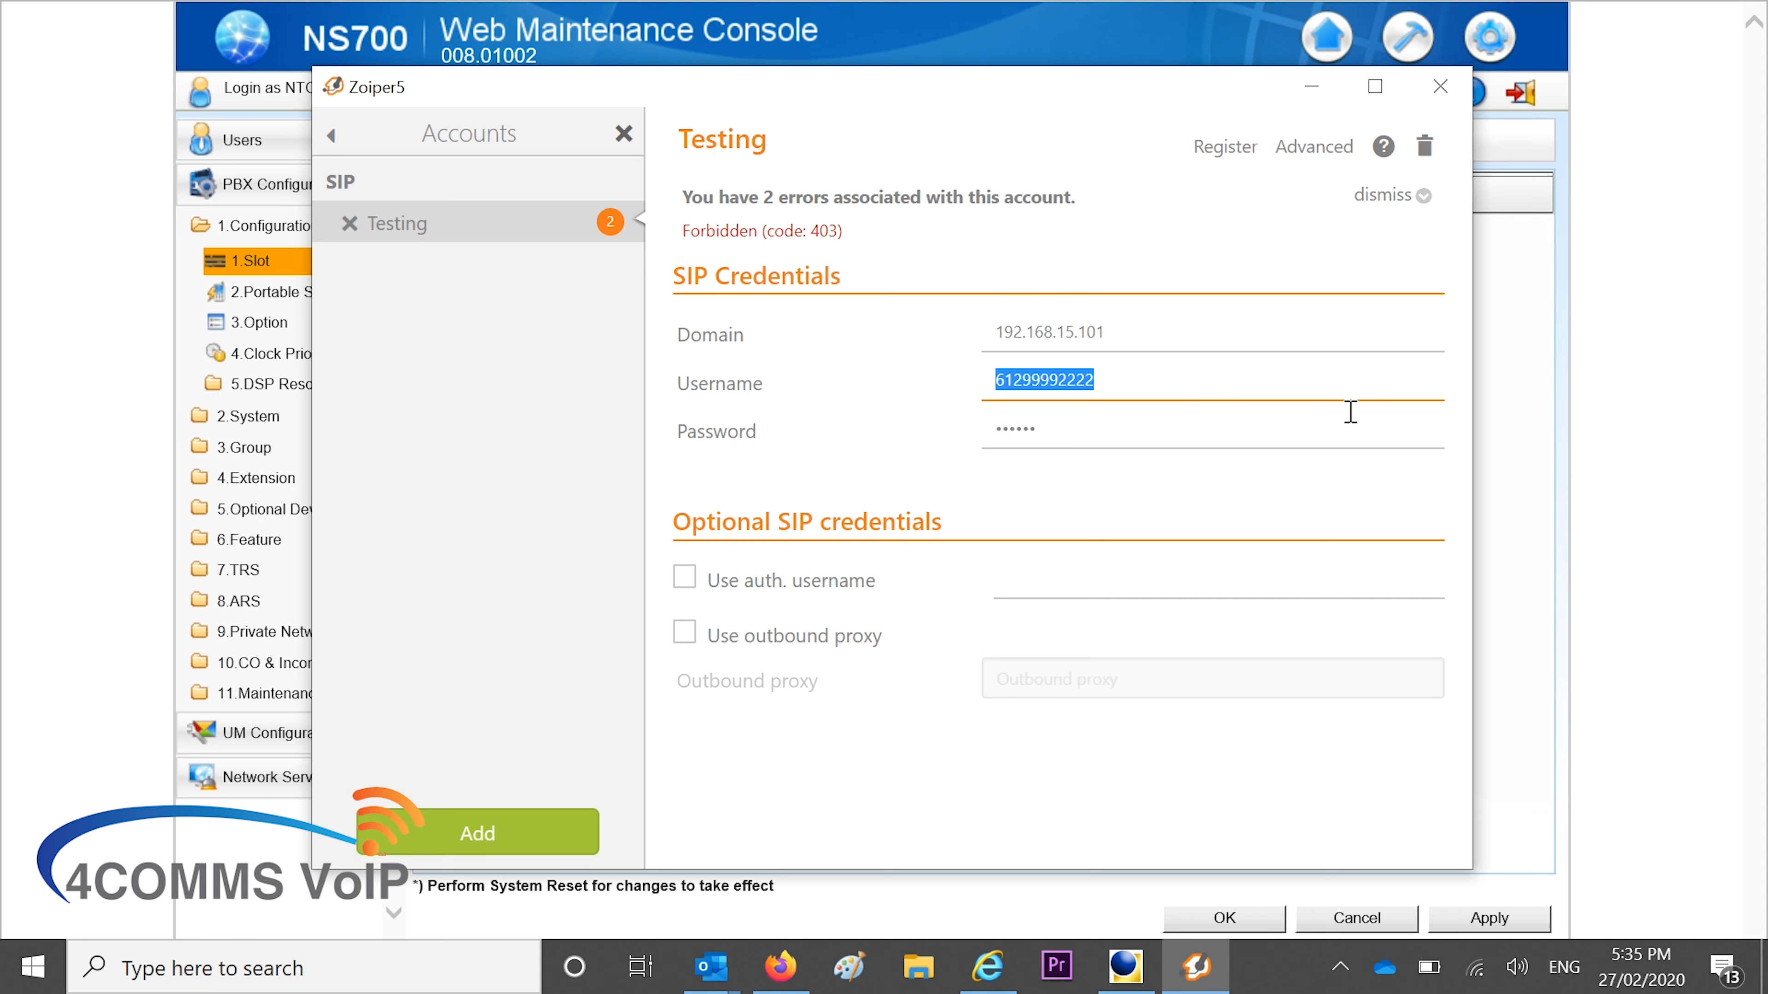
{"action": "type", "text": "2330"}
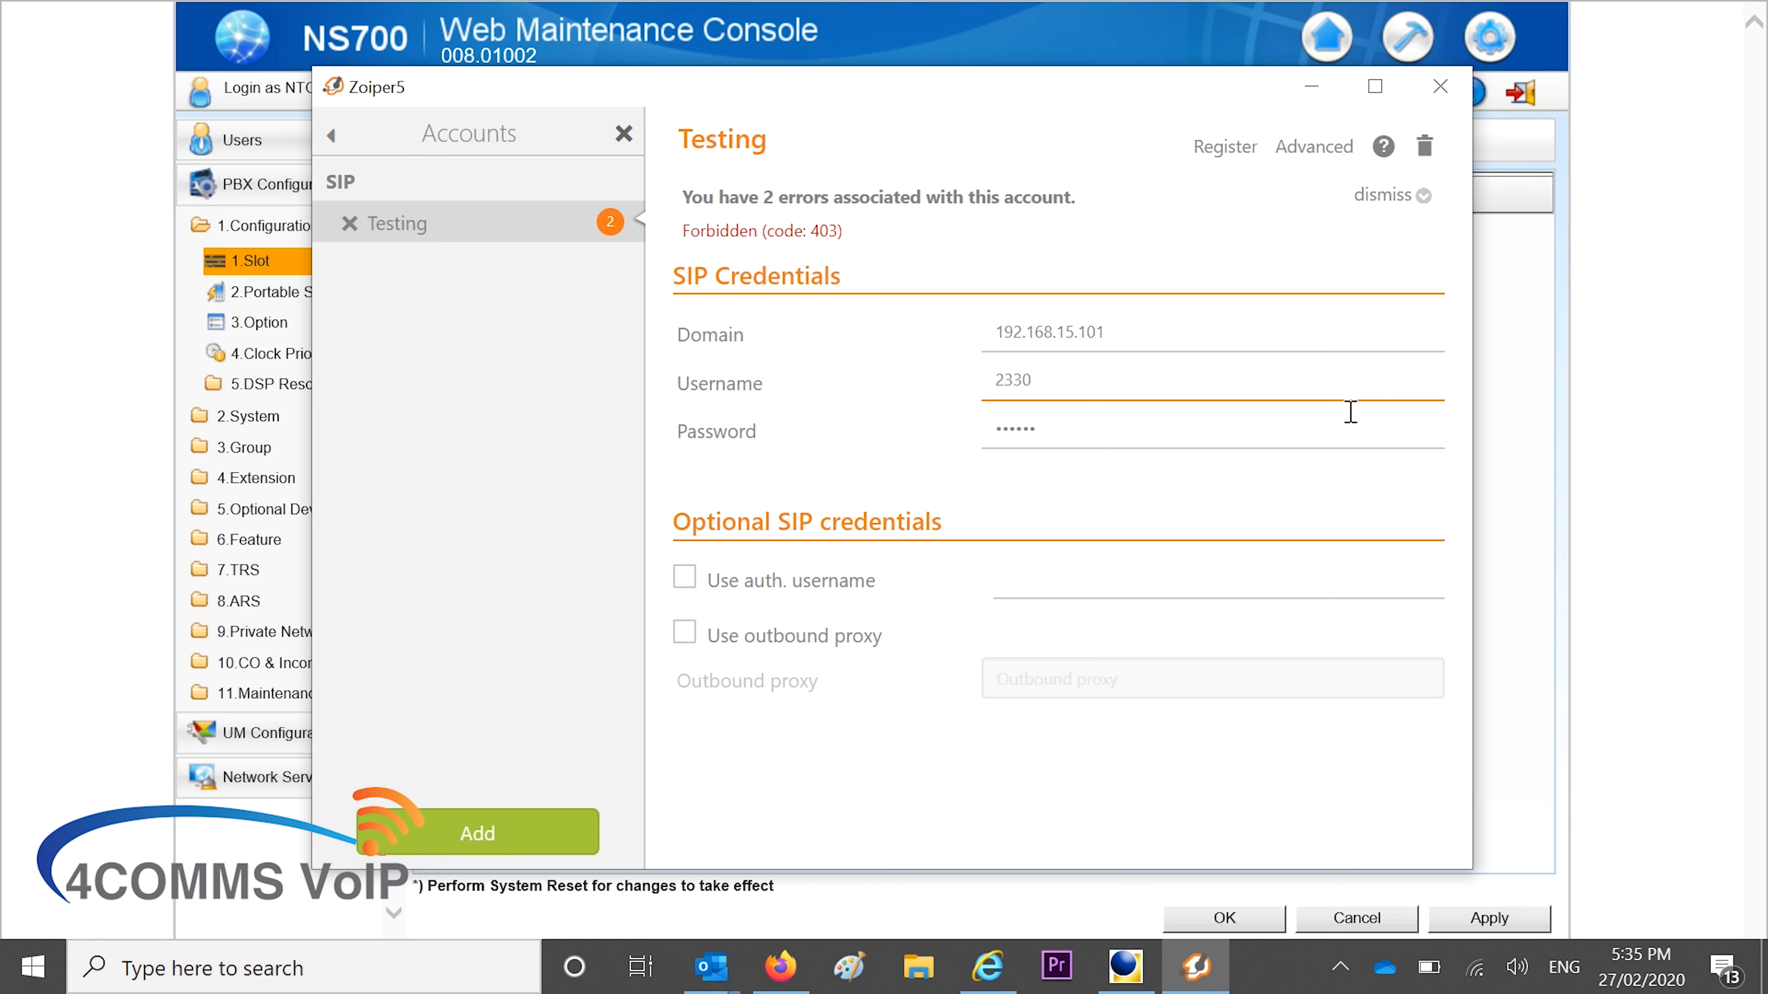
{"action": "key", "text": "Tab"}
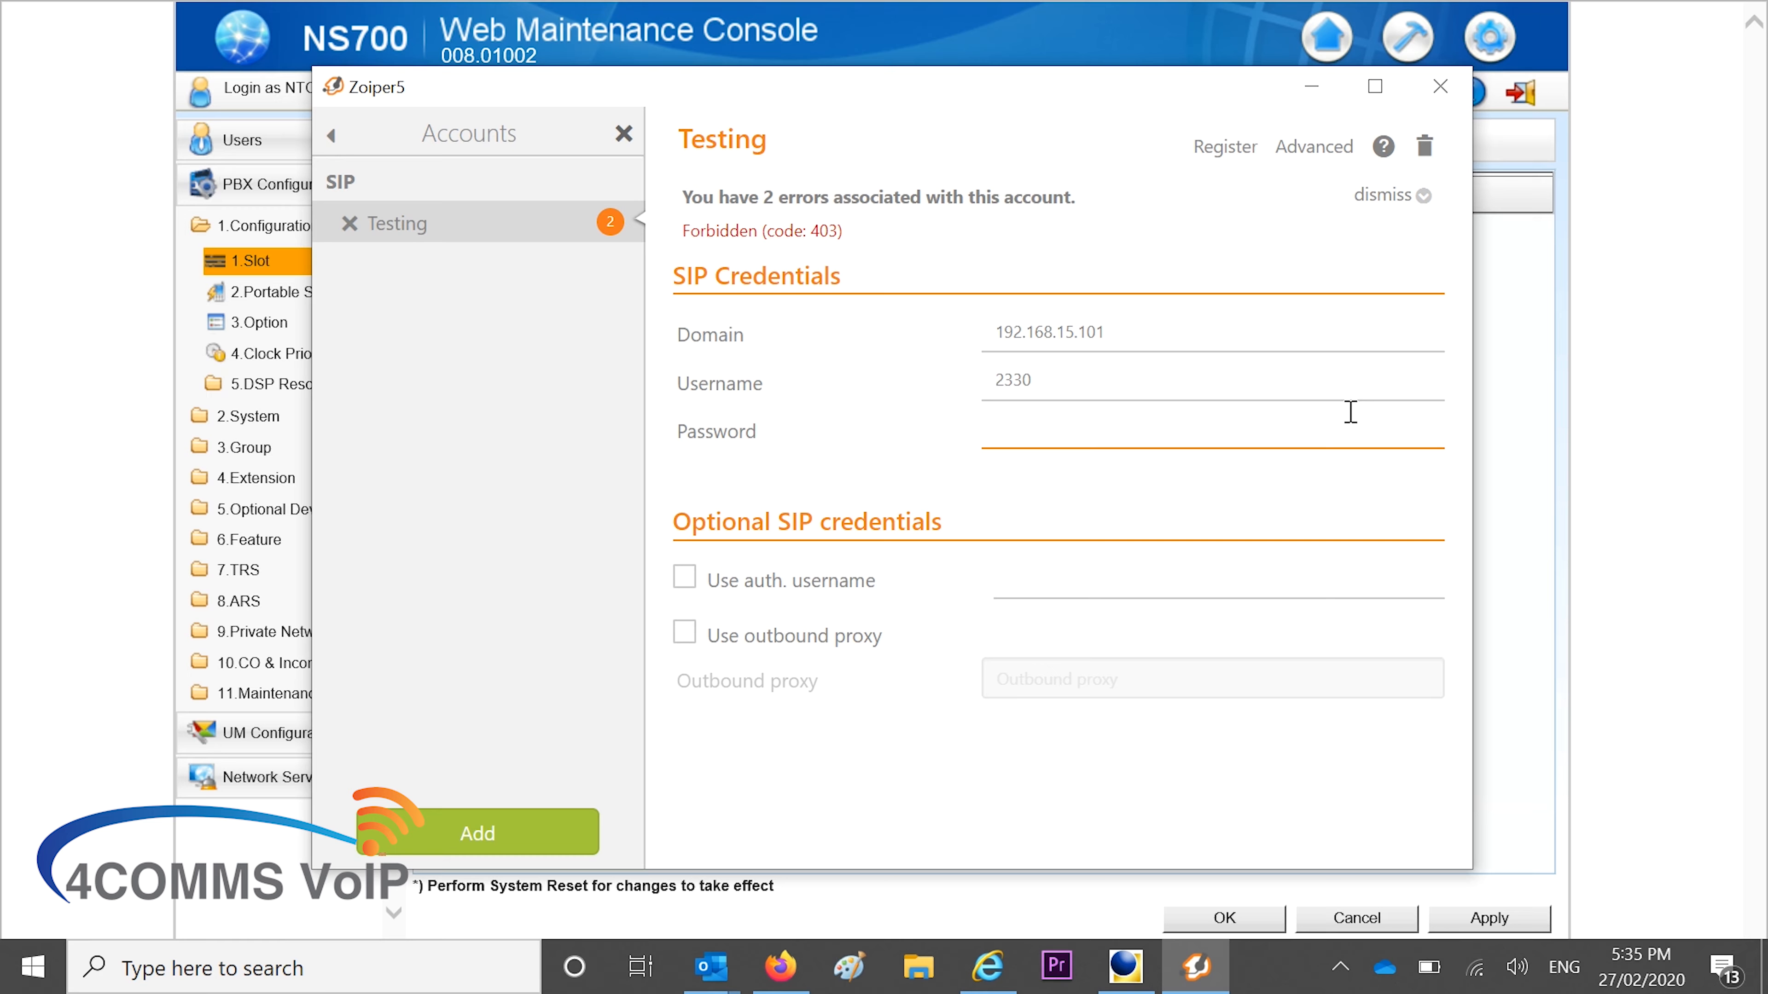
{"action": "key", "text": "Caps_Lock"}
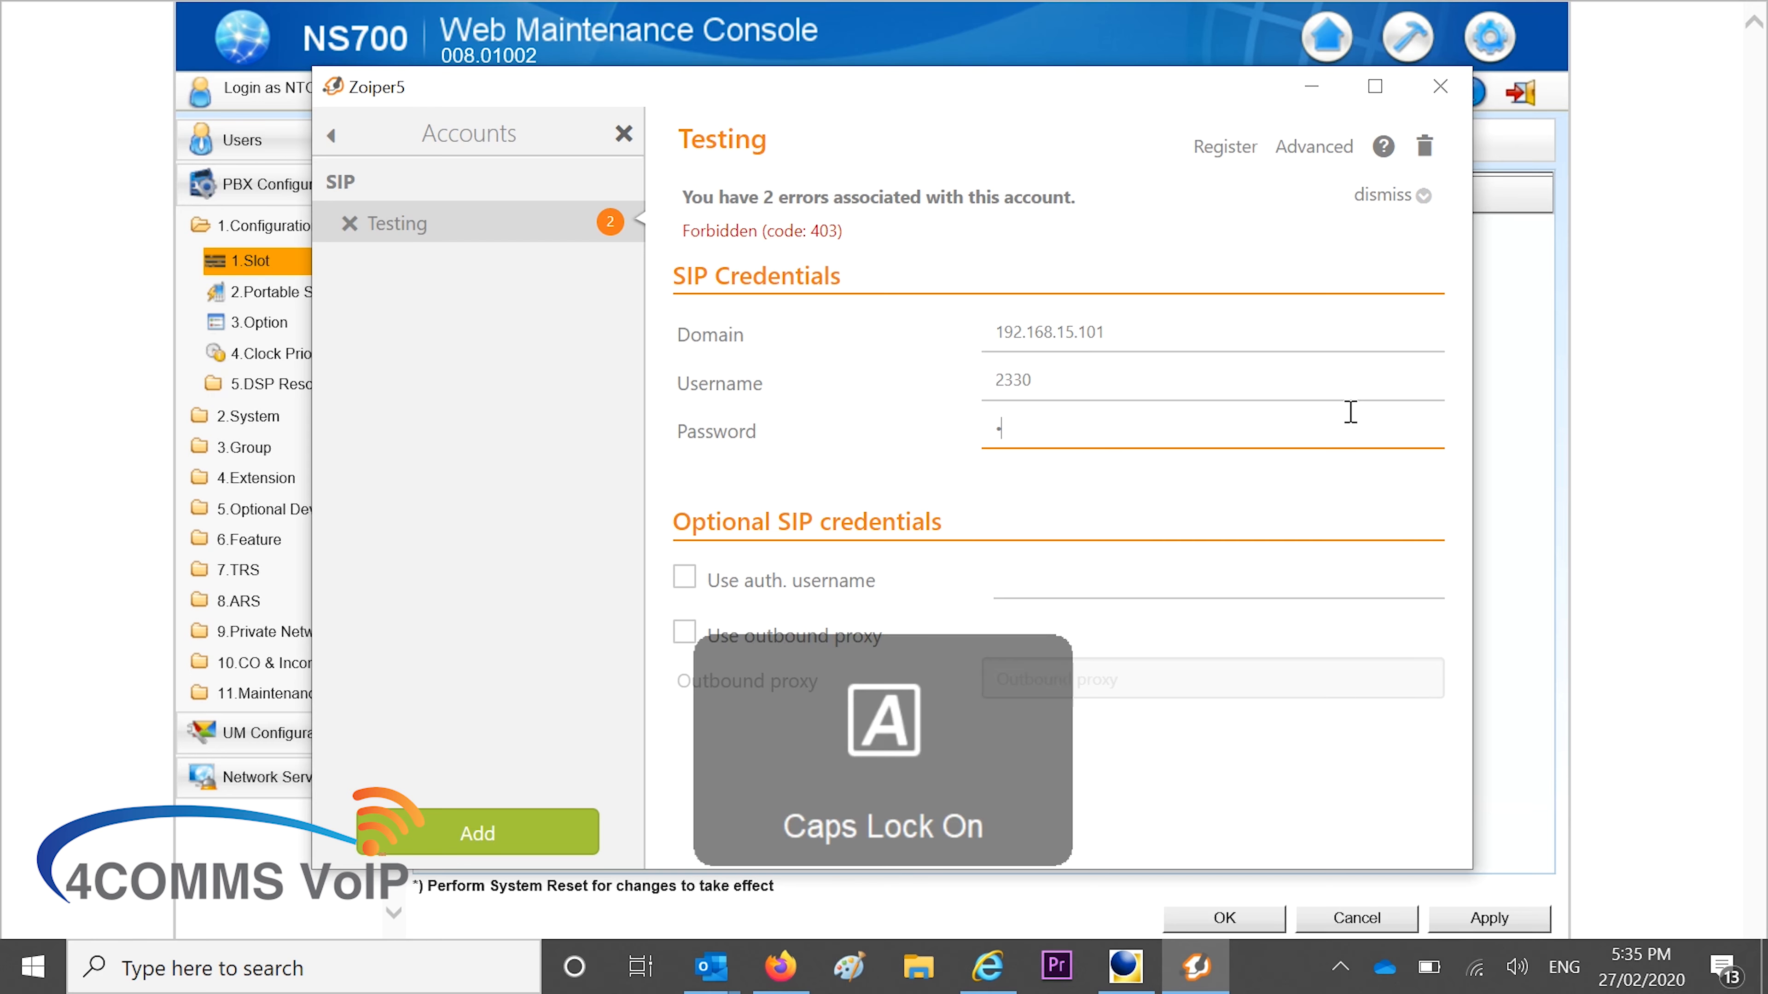
{"action": "type", "text": "••"}
{"action": "key", "text": "Caps_Lock"}
{"action": "type", "text": "••"}
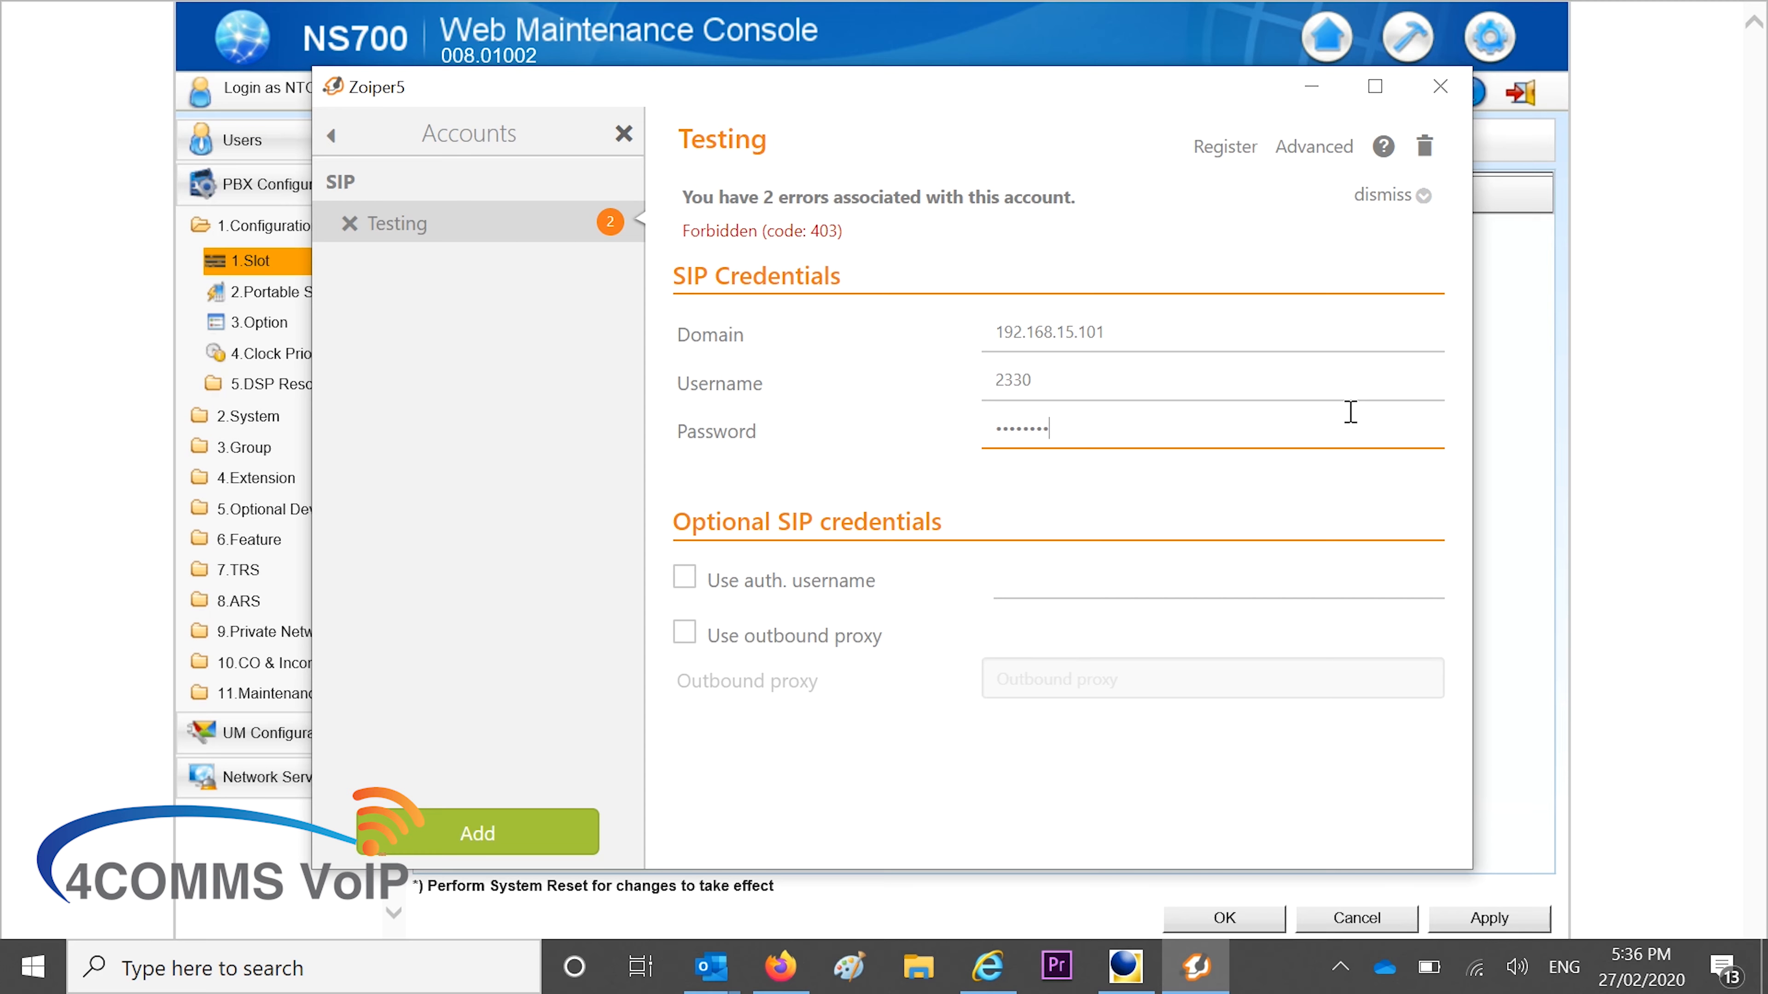
{"action": "left_click", "coordinate": [1257, 337]}
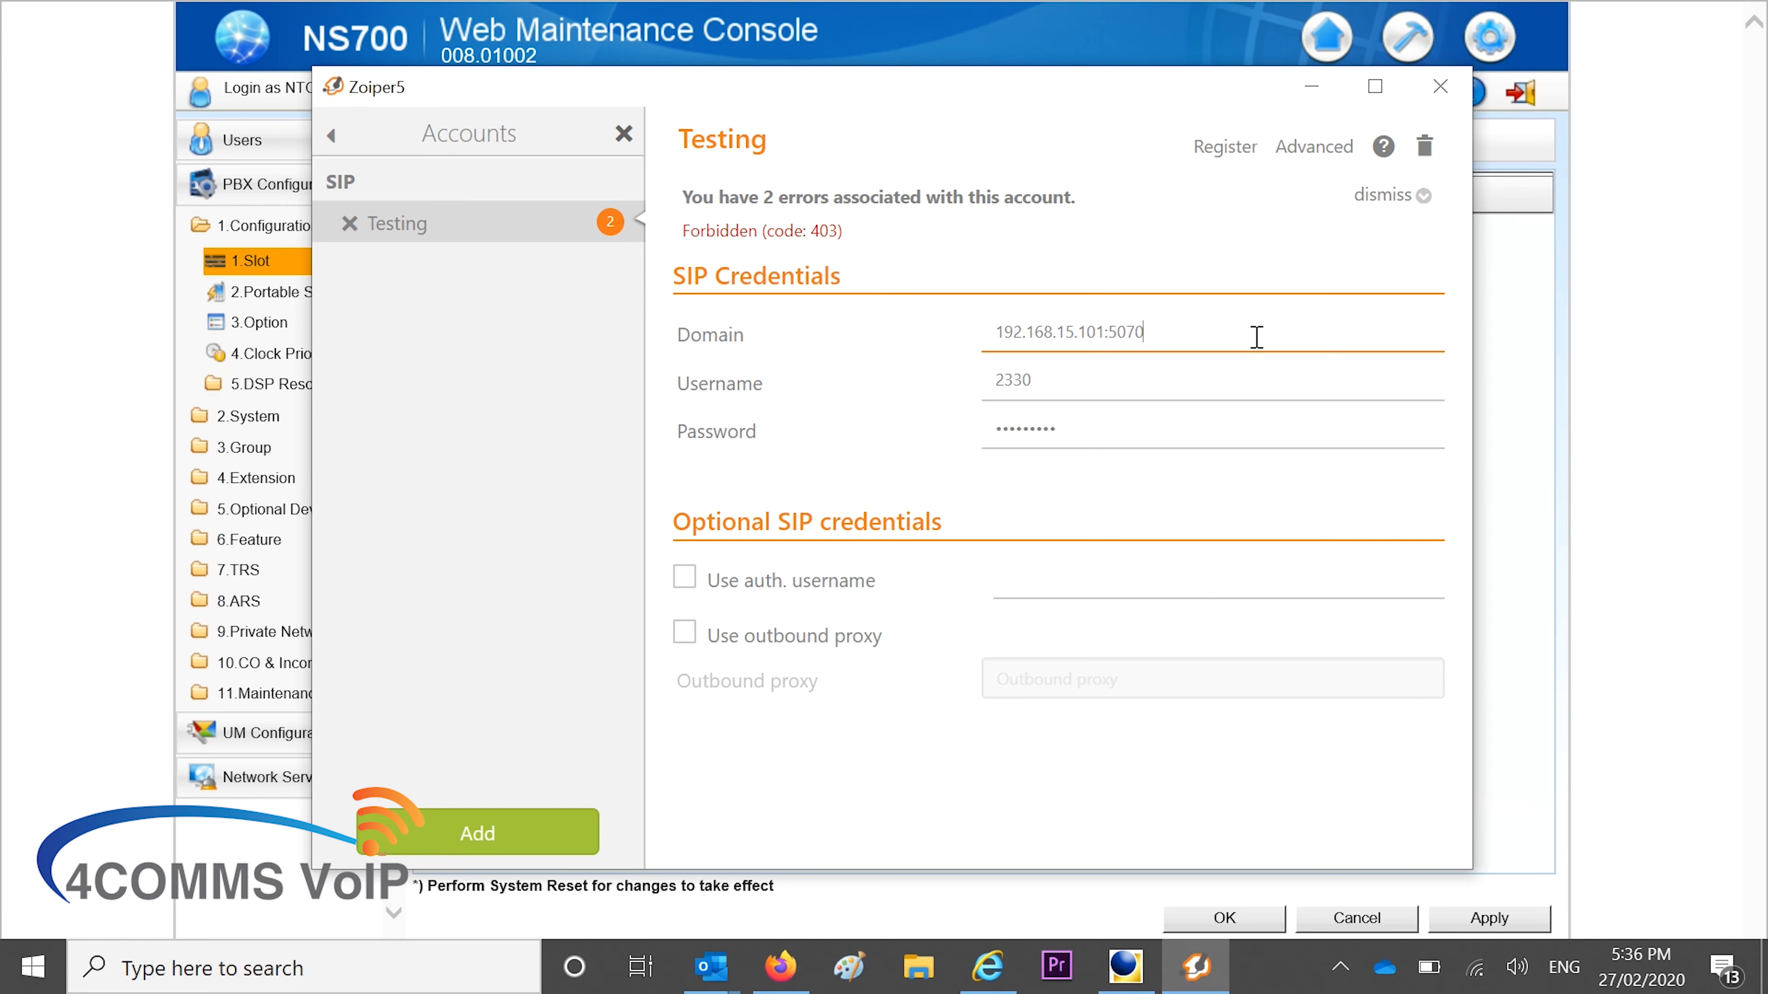
{"action": "left_click", "coordinate": [1245, 148]}
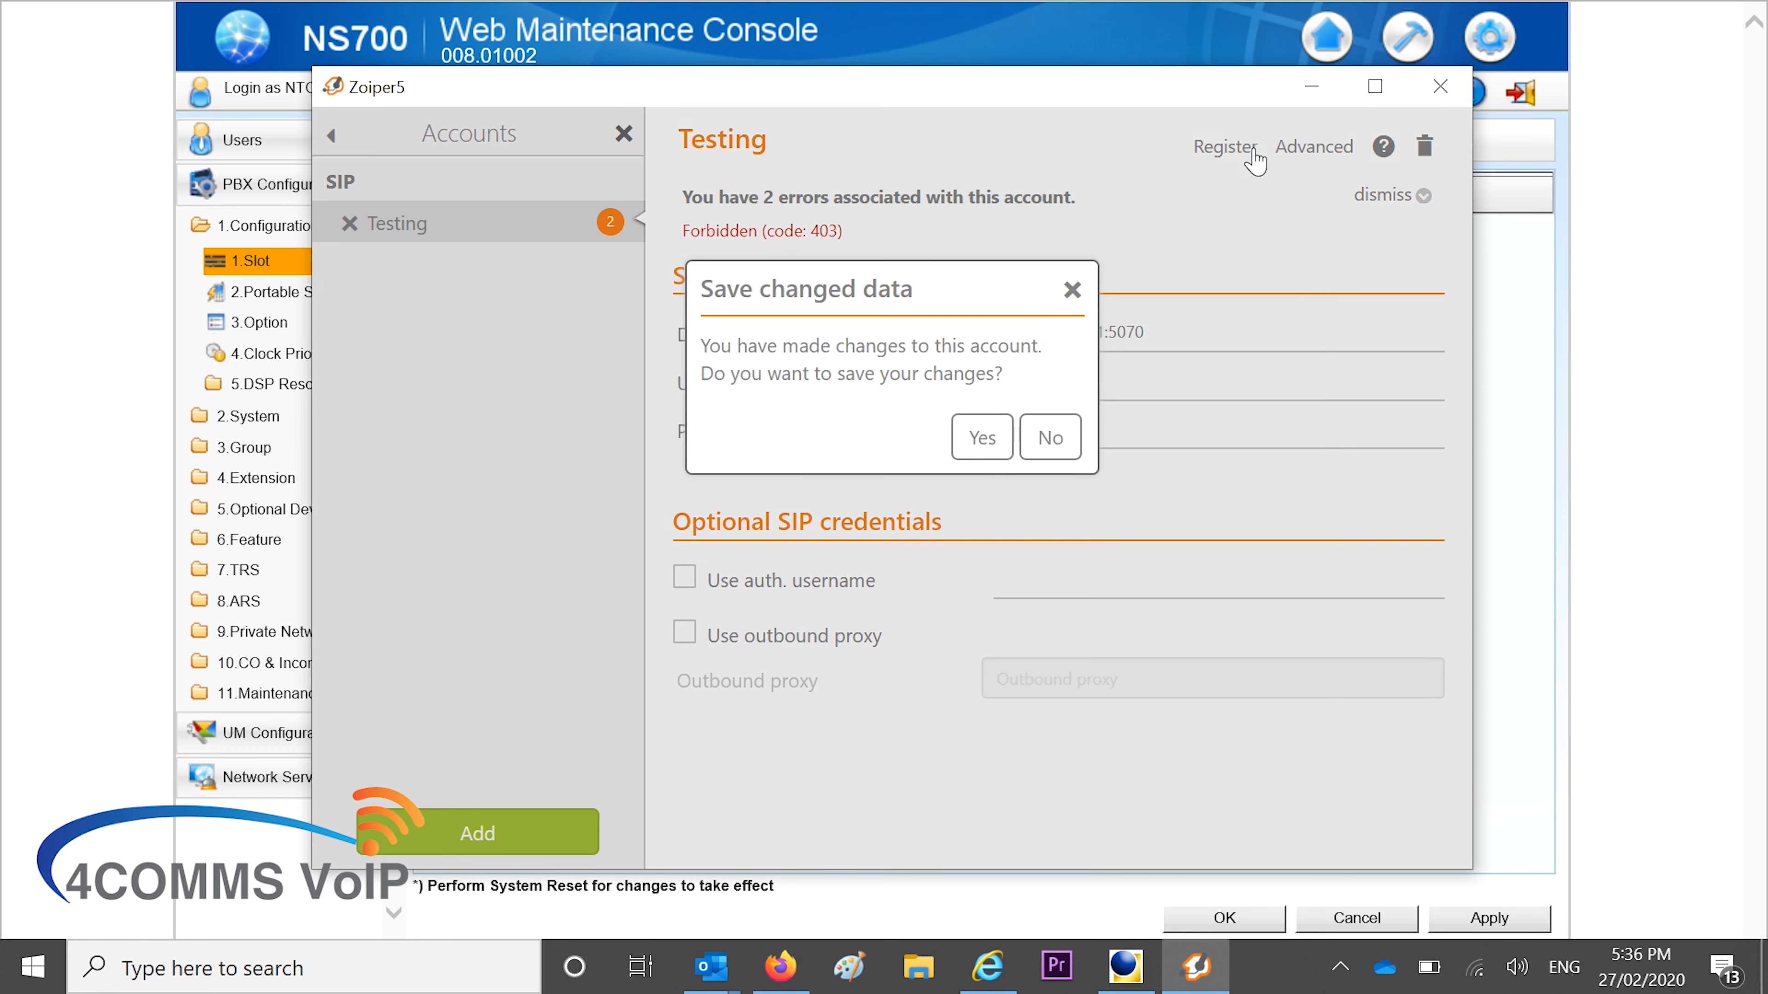
{"action": "left_click", "coordinate": [975, 443]}
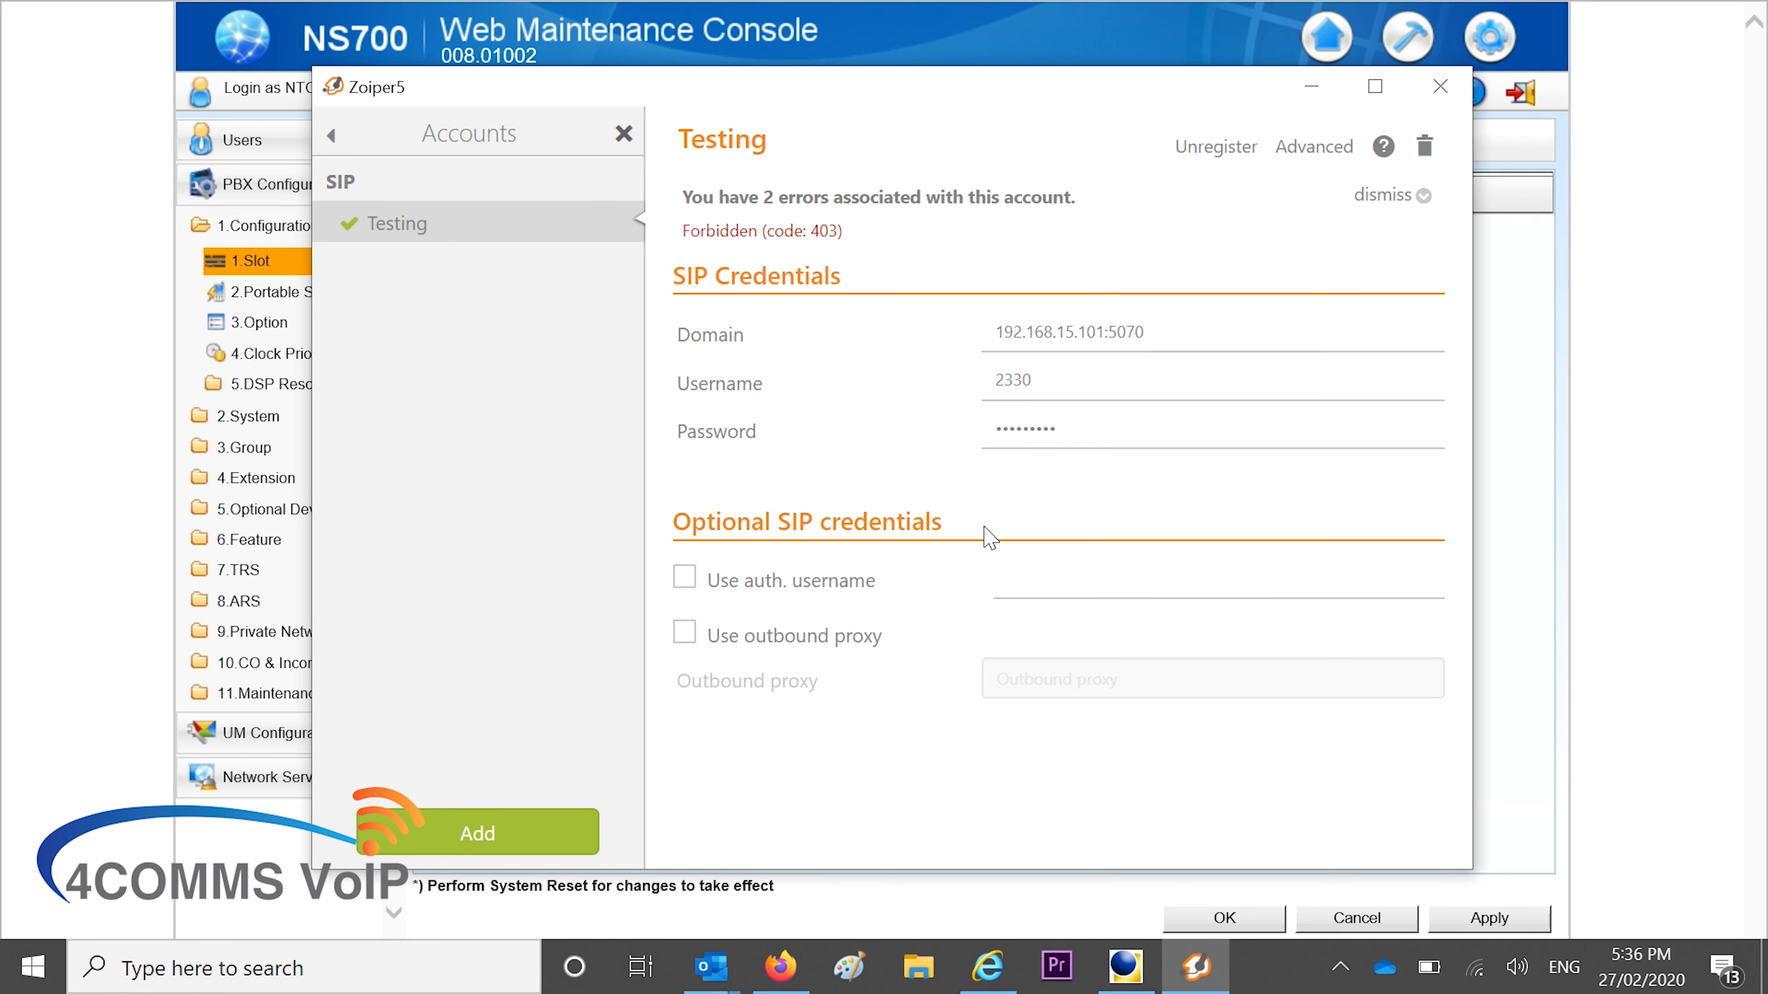
{"action": "left_click", "coordinate": [333, 140]}
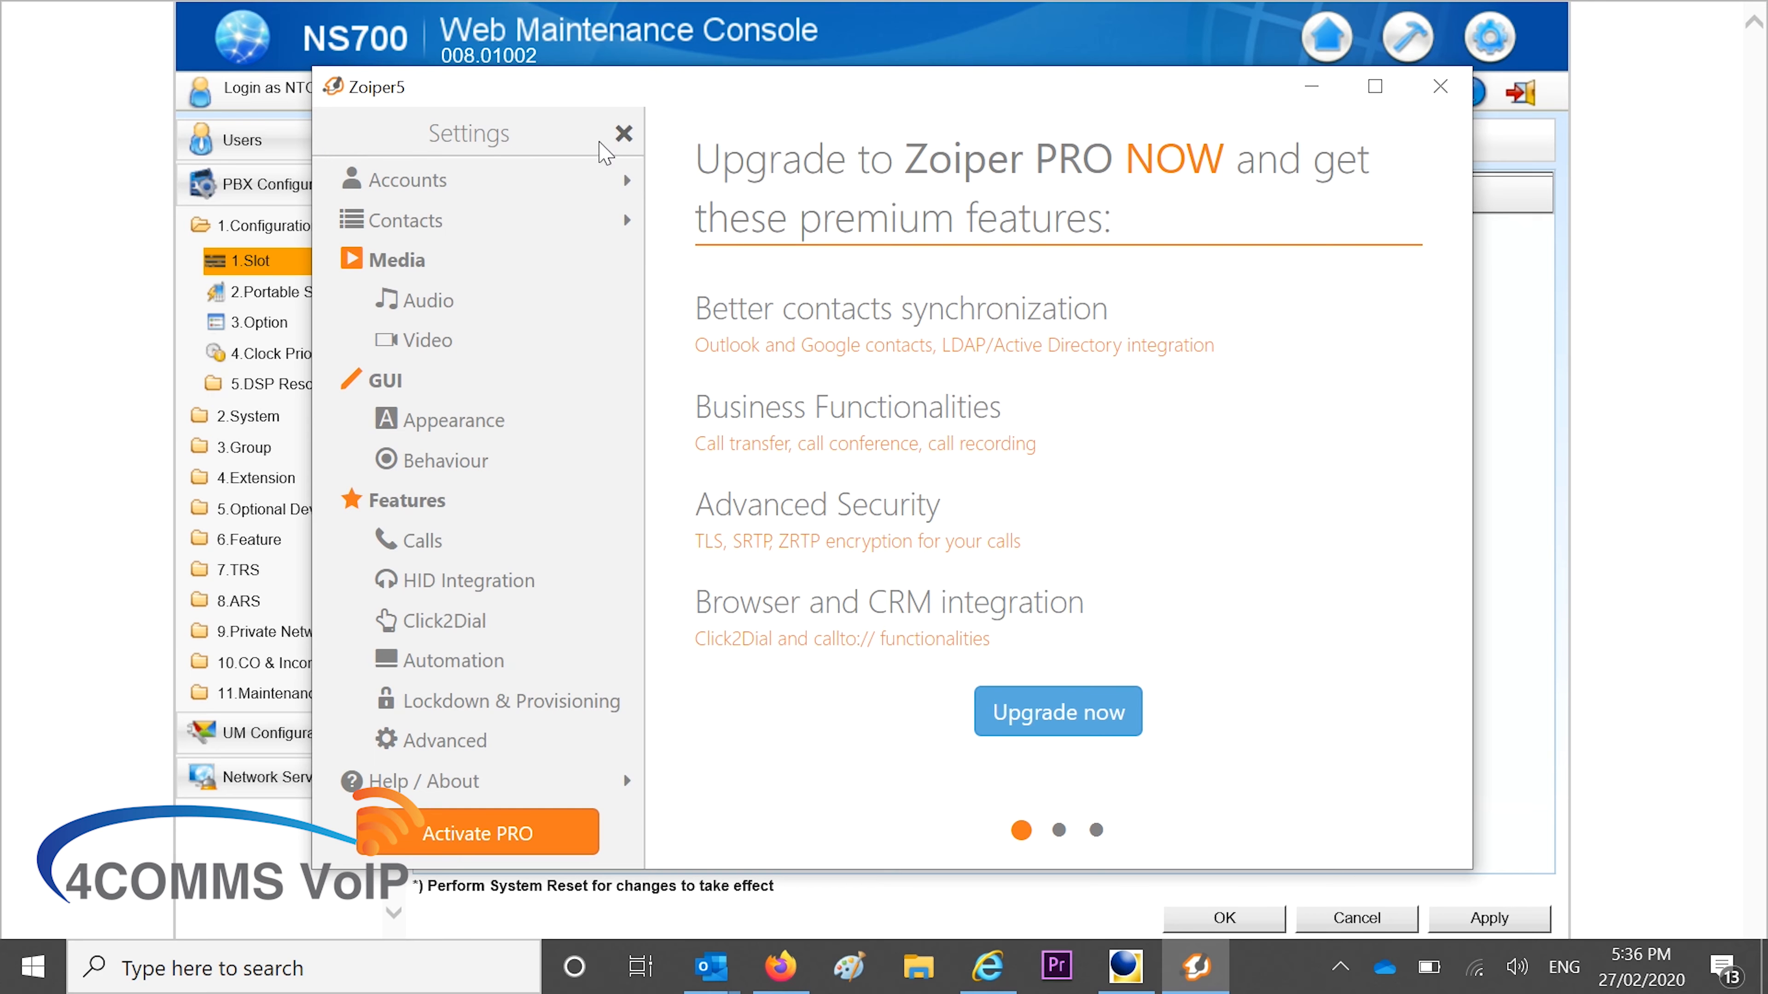
{"action": "left_click", "coordinate": [623, 133]}
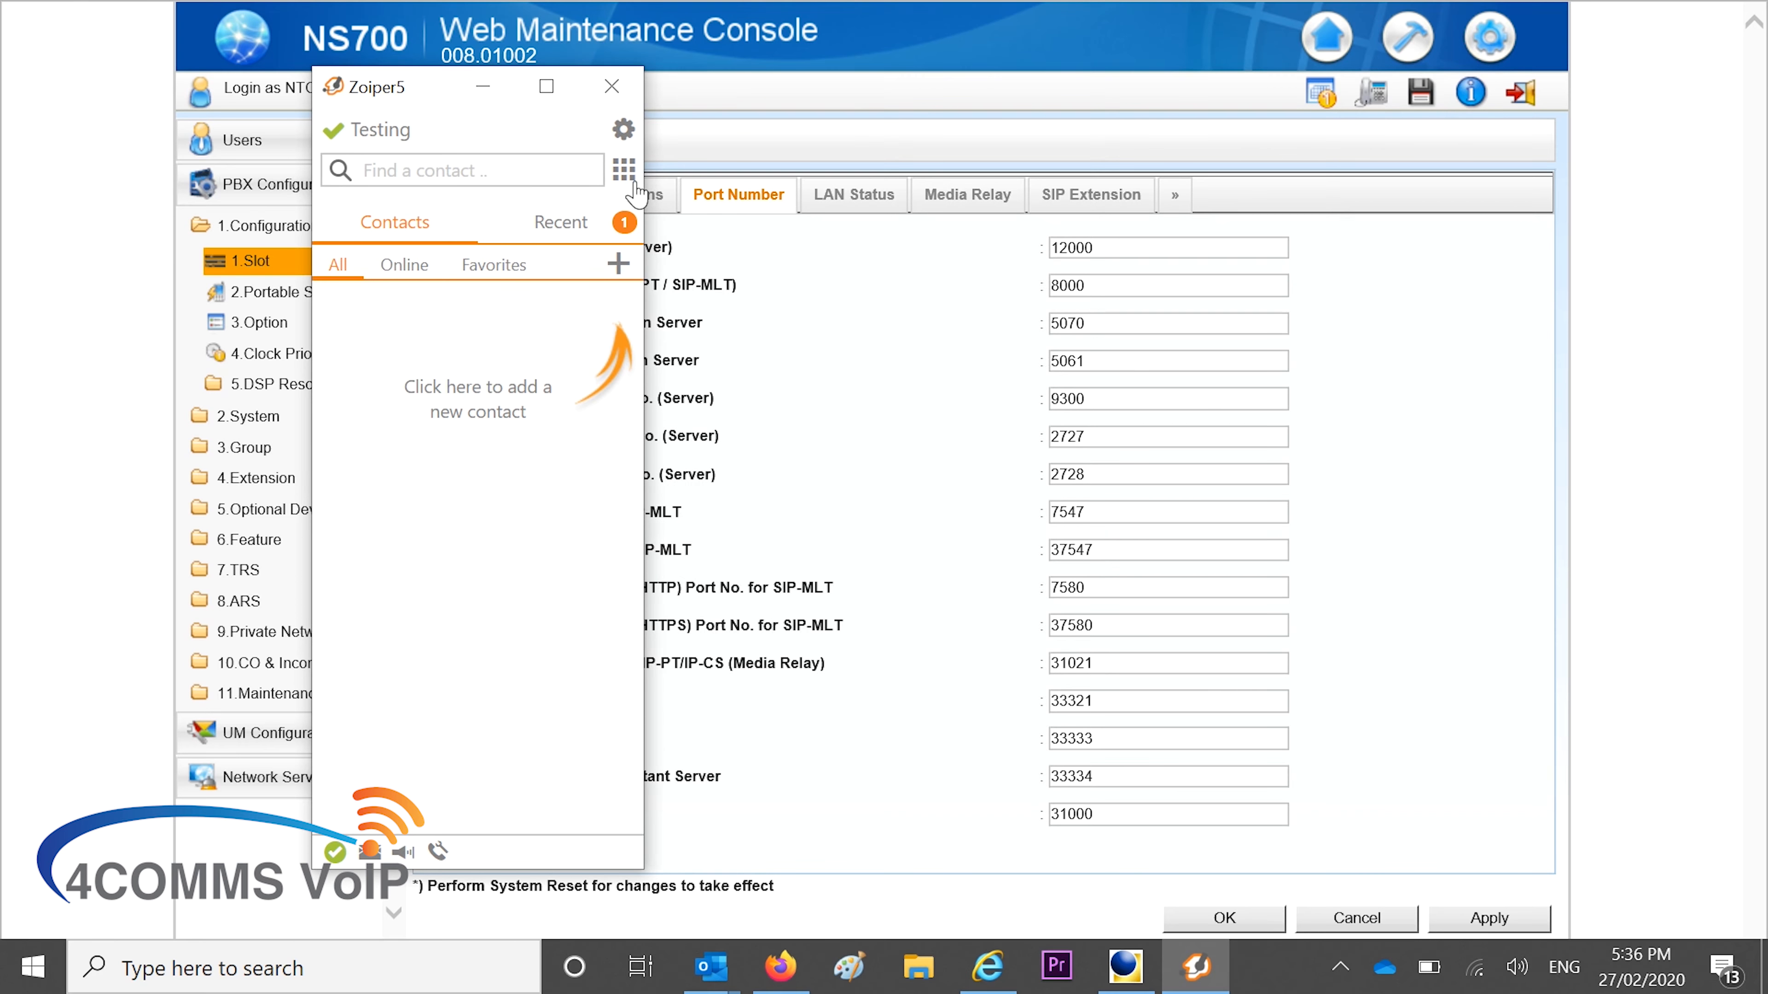
{"action": "left_click", "coordinate": [624, 170]}
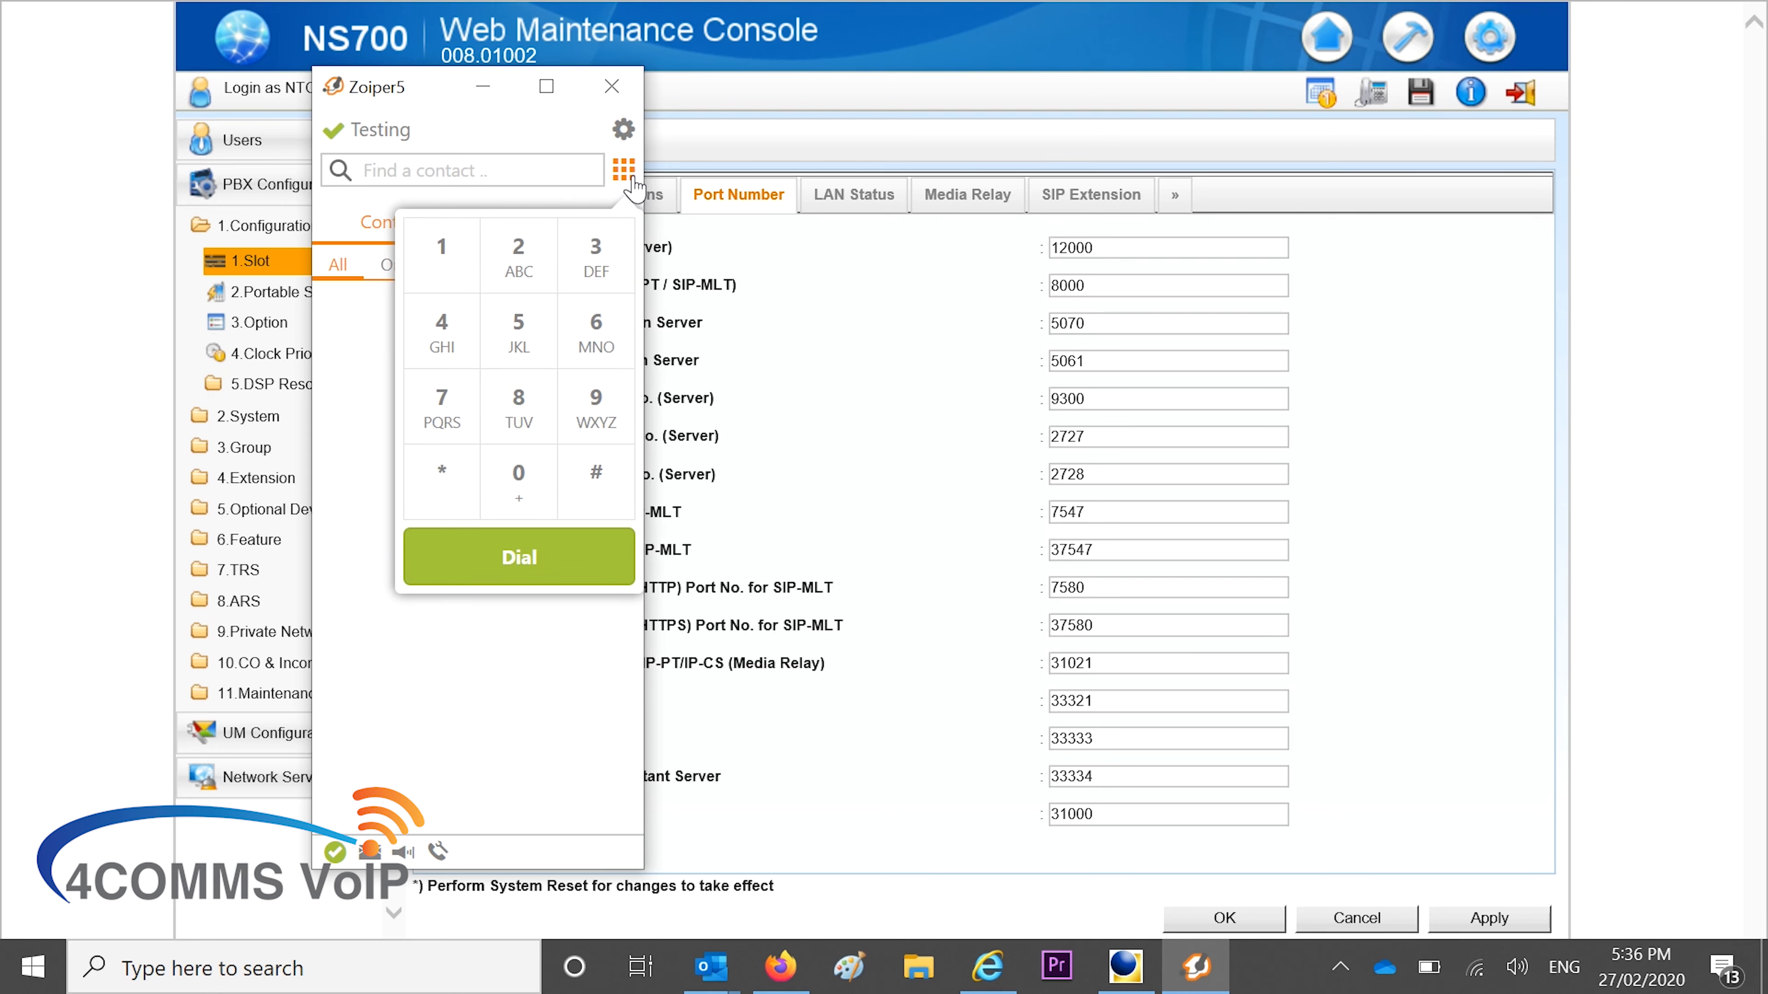
{"action": "left_click", "coordinate": [455, 264]}
{"action": "left_click", "coordinate": [585, 259]}
{"action": "double_click", "coordinate": [530, 479]}
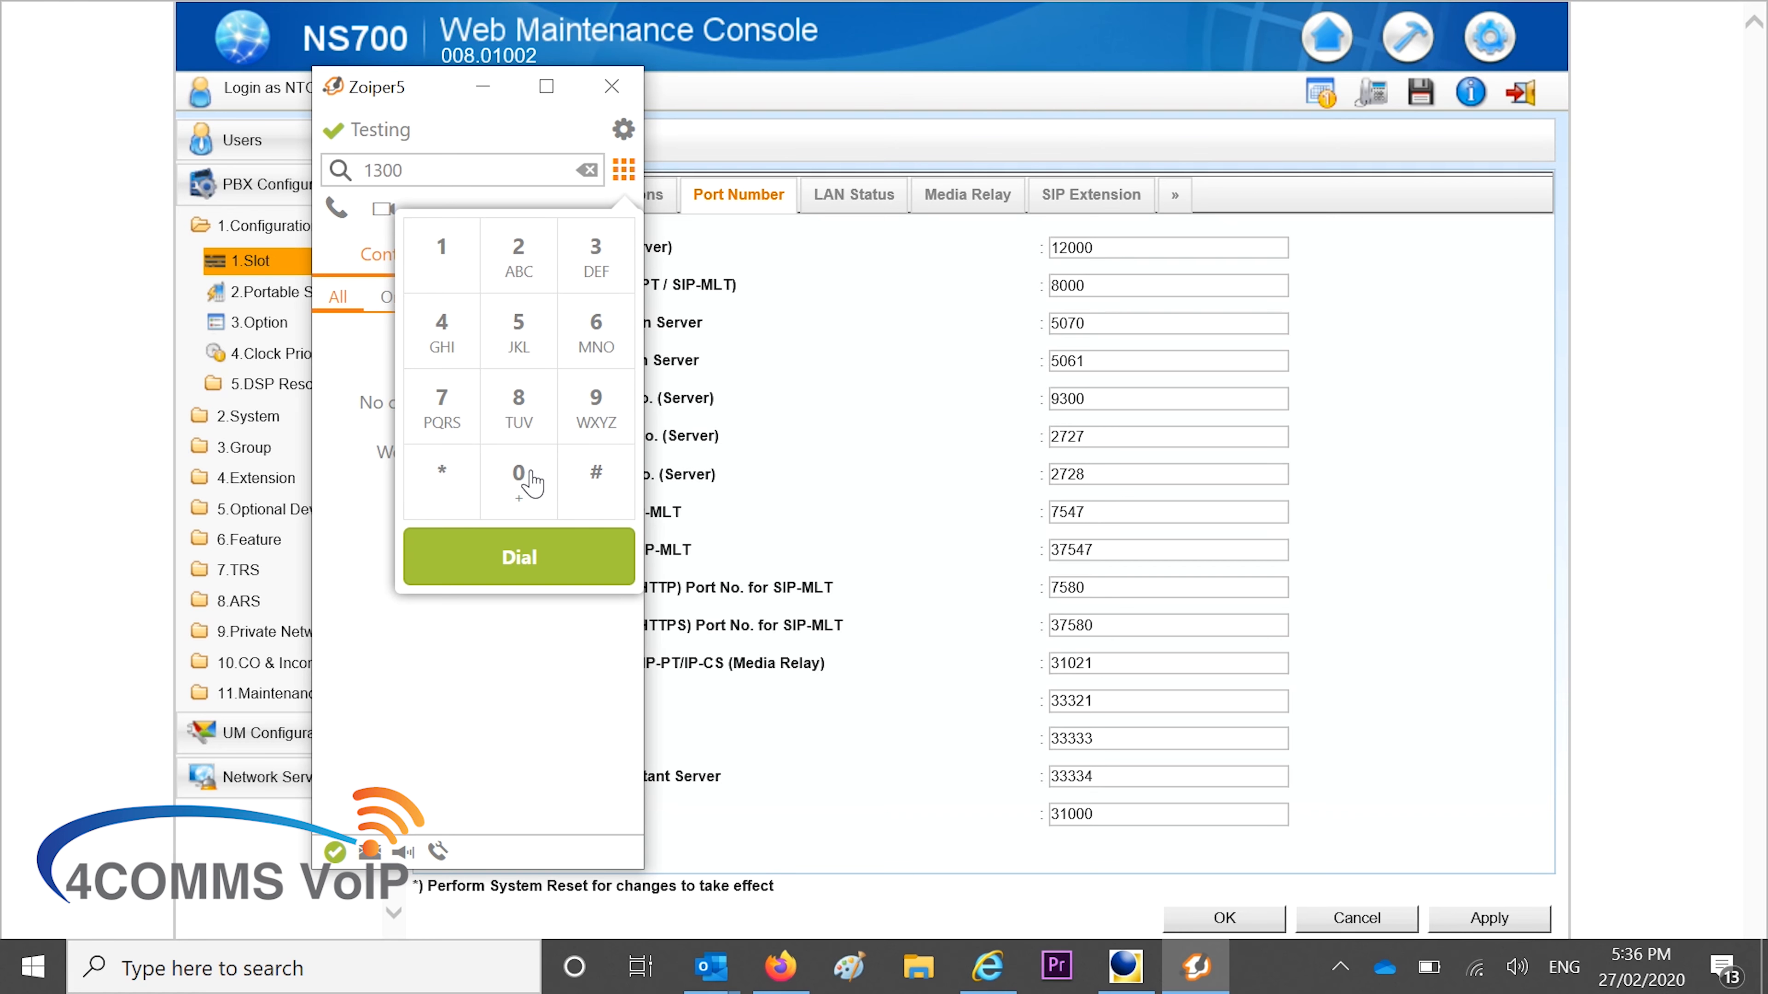
{"action": "left_click", "coordinate": [586, 270]}
{"action": "left_click", "coordinate": [439, 400]}
{"action": "left_click", "coordinate": [443, 341]}
{"action": "left_click", "coordinate": [442, 405]}
{"action": "left_click", "coordinate": [488, 550]}
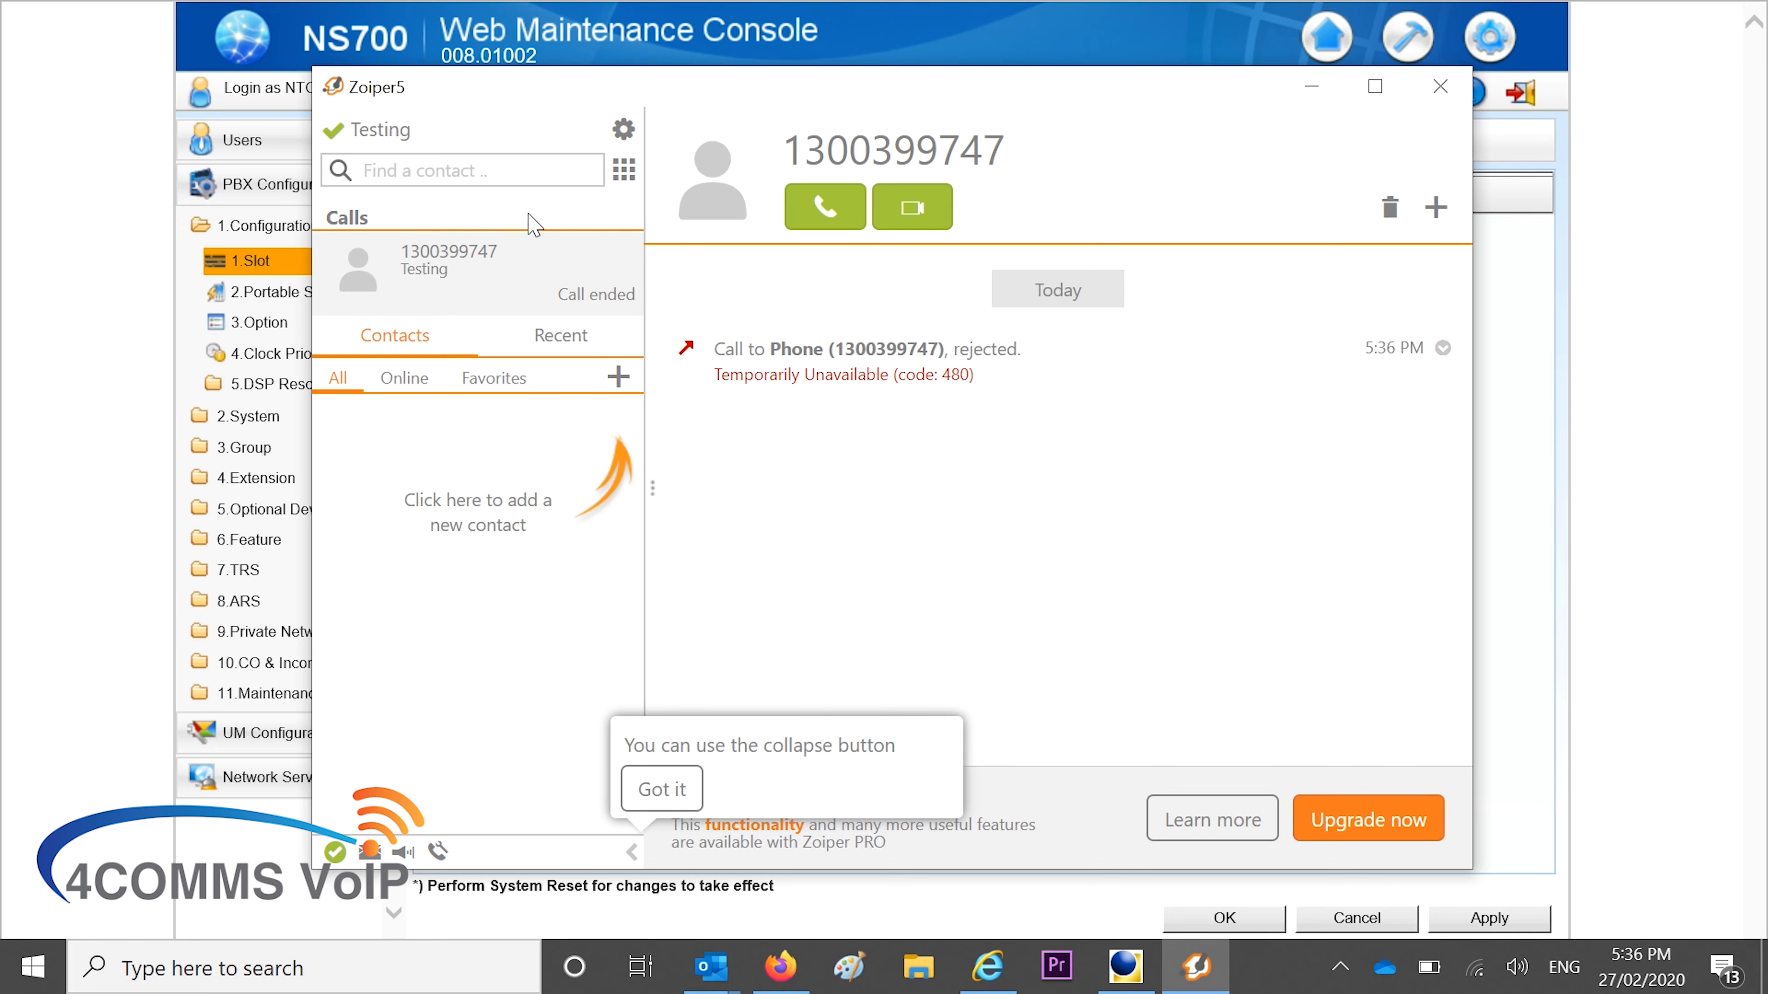
{"action": "left_click", "coordinate": [624, 170]}
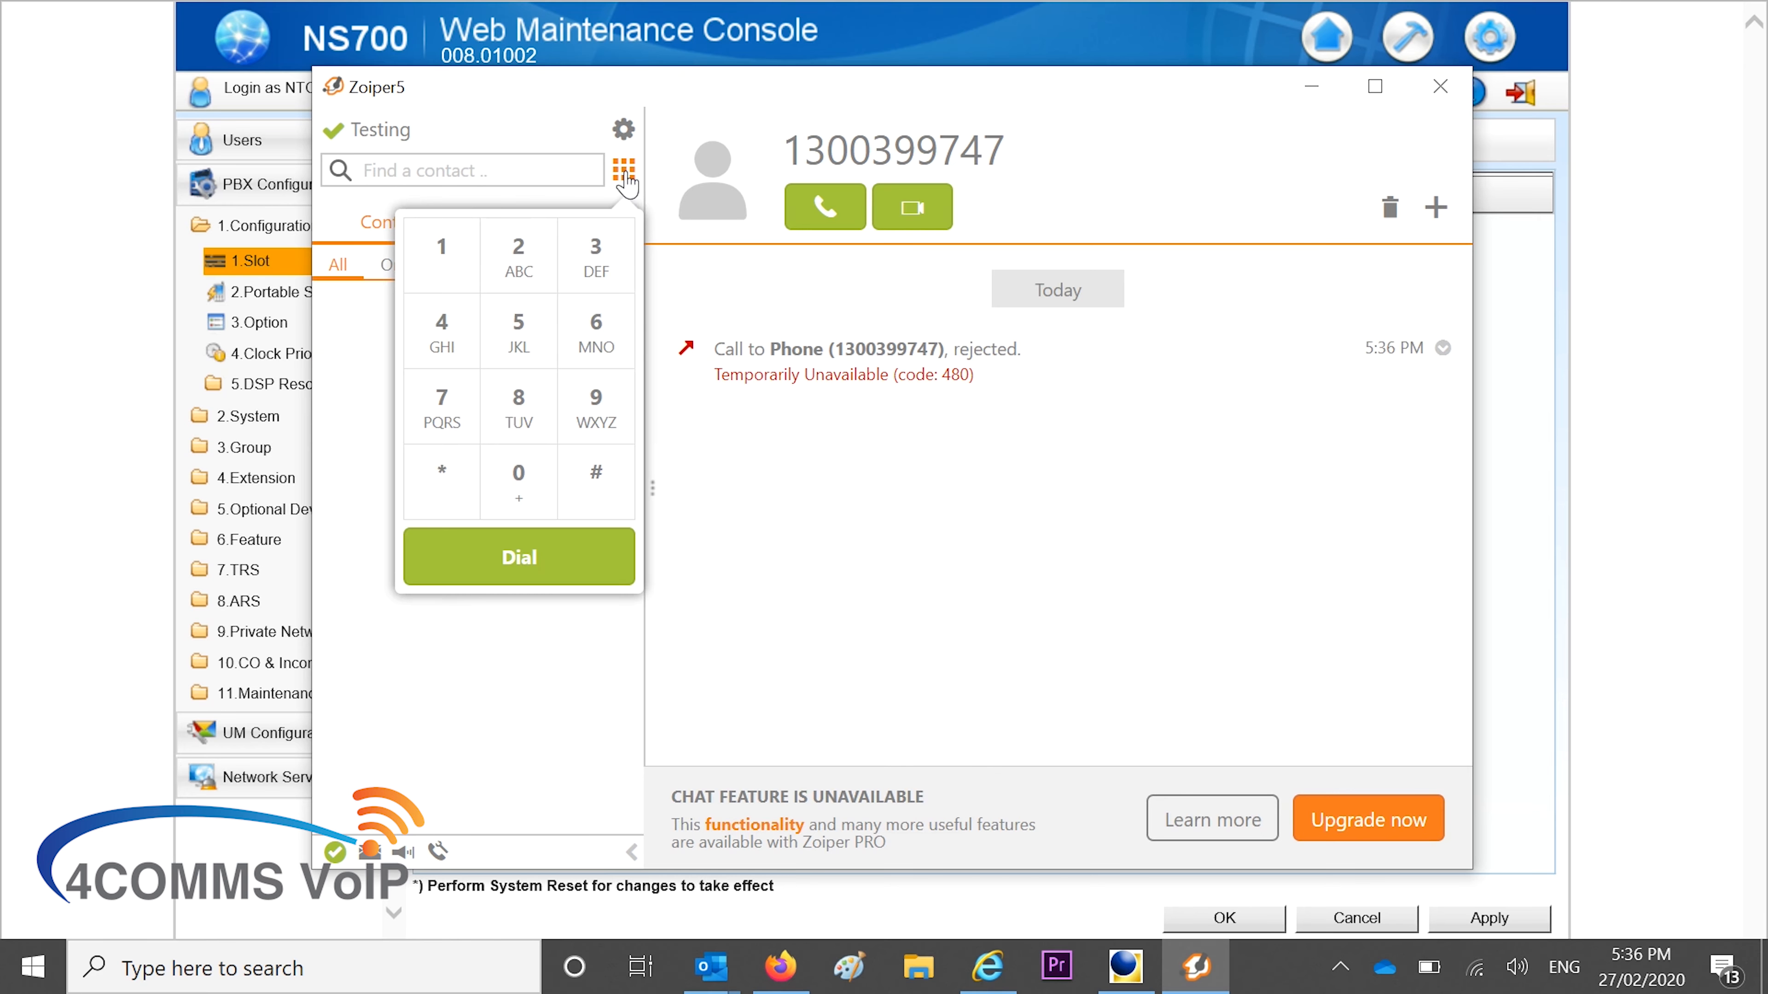
{"action": "left_click", "coordinate": [518, 481]}
{"action": "left_click", "coordinate": [443, 257]}
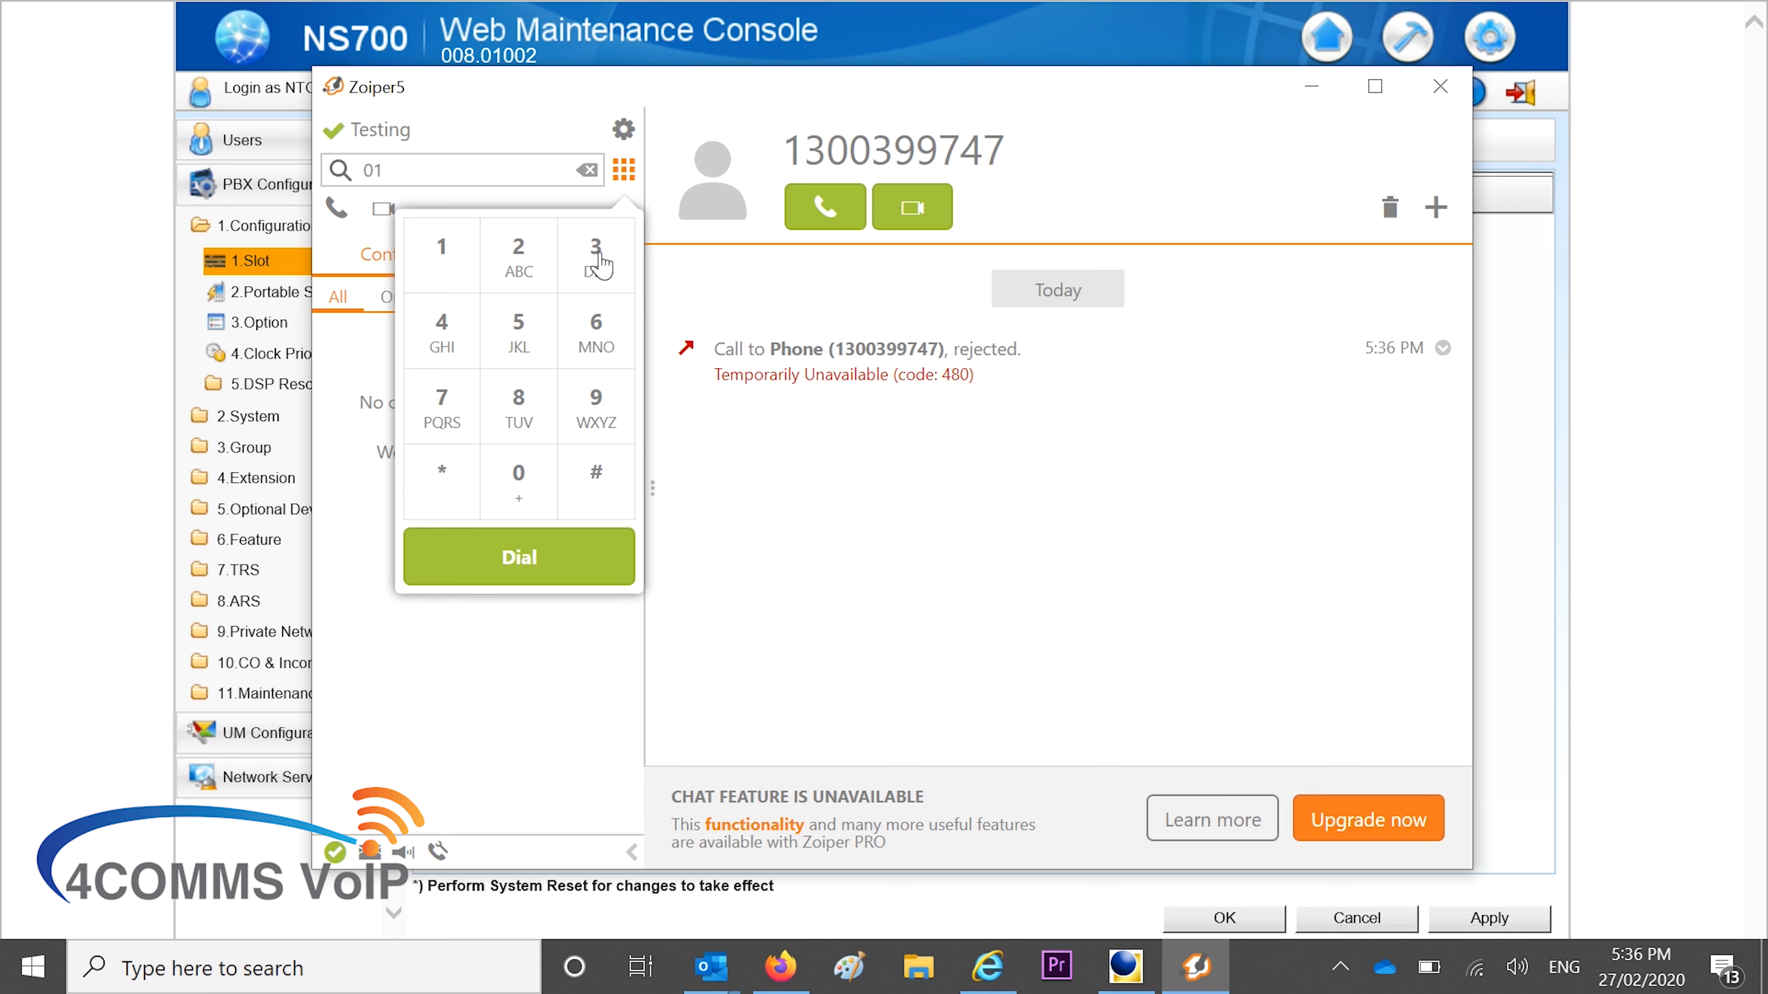
{"action": "left_click", "coordinate": [593, 259]}
{"action": "left_click", "coordinate": [597, 254]}
{"action": "left_click", "coordinate": [595, 411]}
{"action": "left_click", "coordinate": [595, 411]}
{"action": "left_click", "coordinate": [460, 409]}
{"action": "left_click", "coordinate": [453, 352]}
{"action": "left_click", "coordinate": [442, 407]}
{"action": "left_click", "coordinate": [512, 557]}
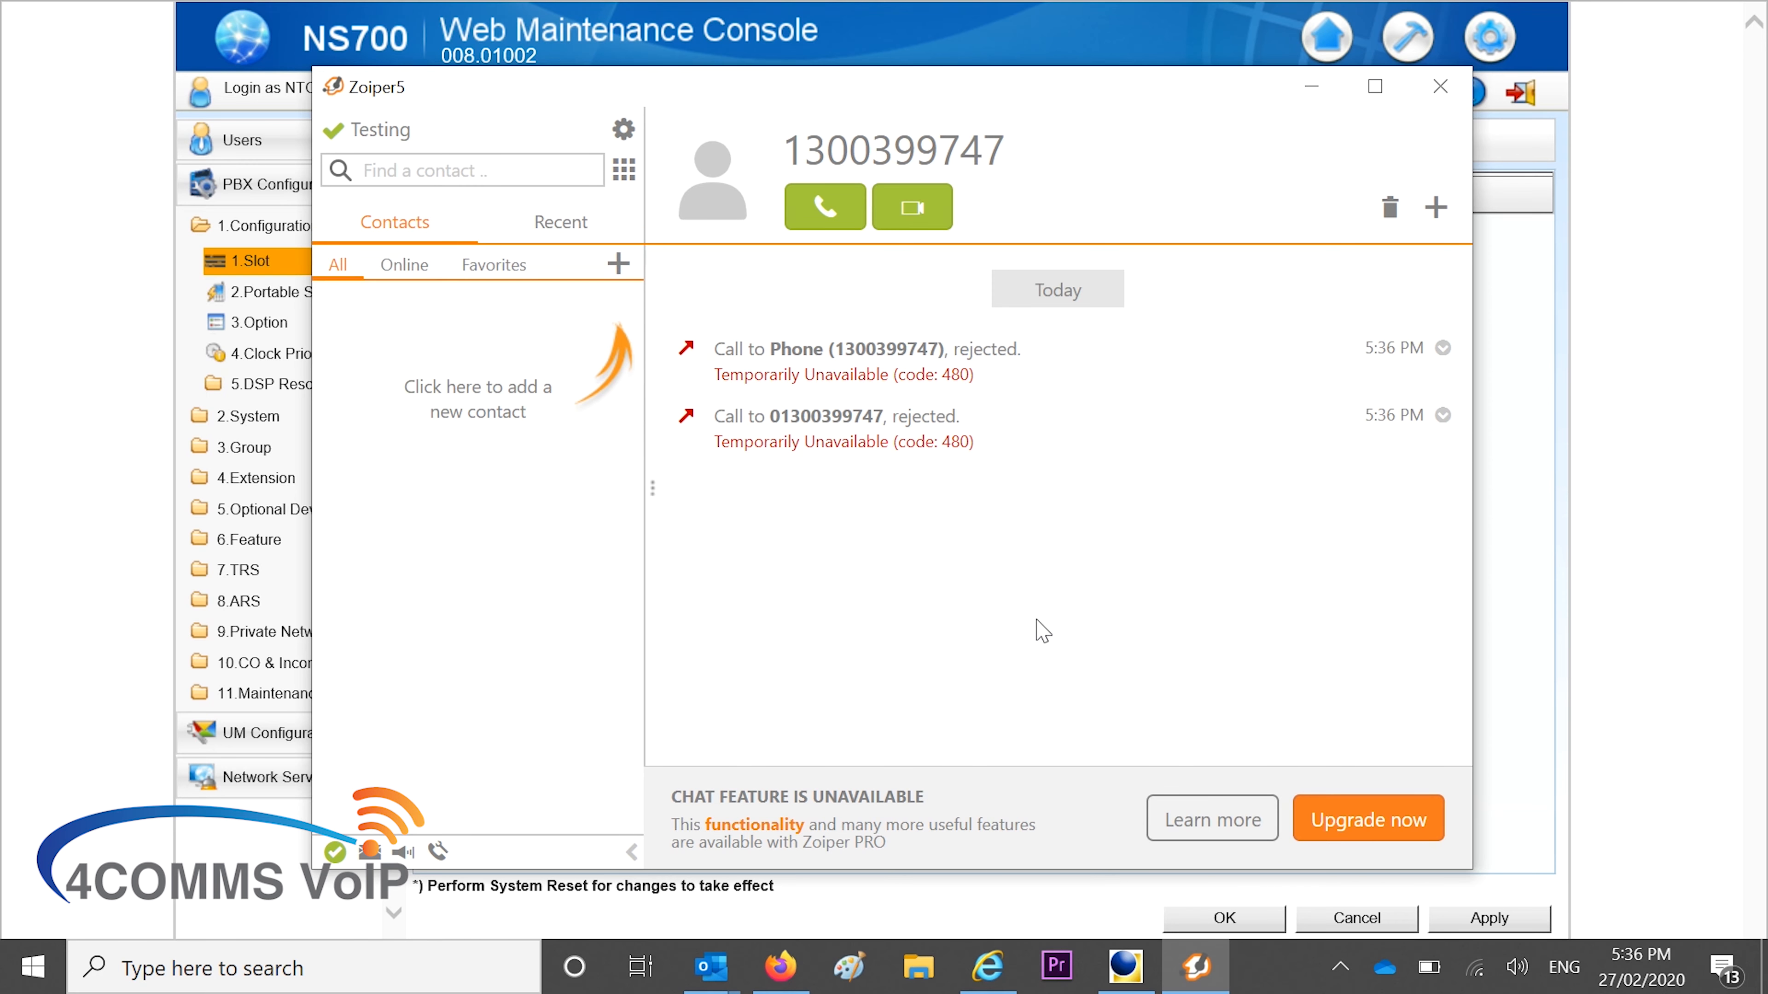
{"action": "left_click", "coordinate": [1622, 484]}
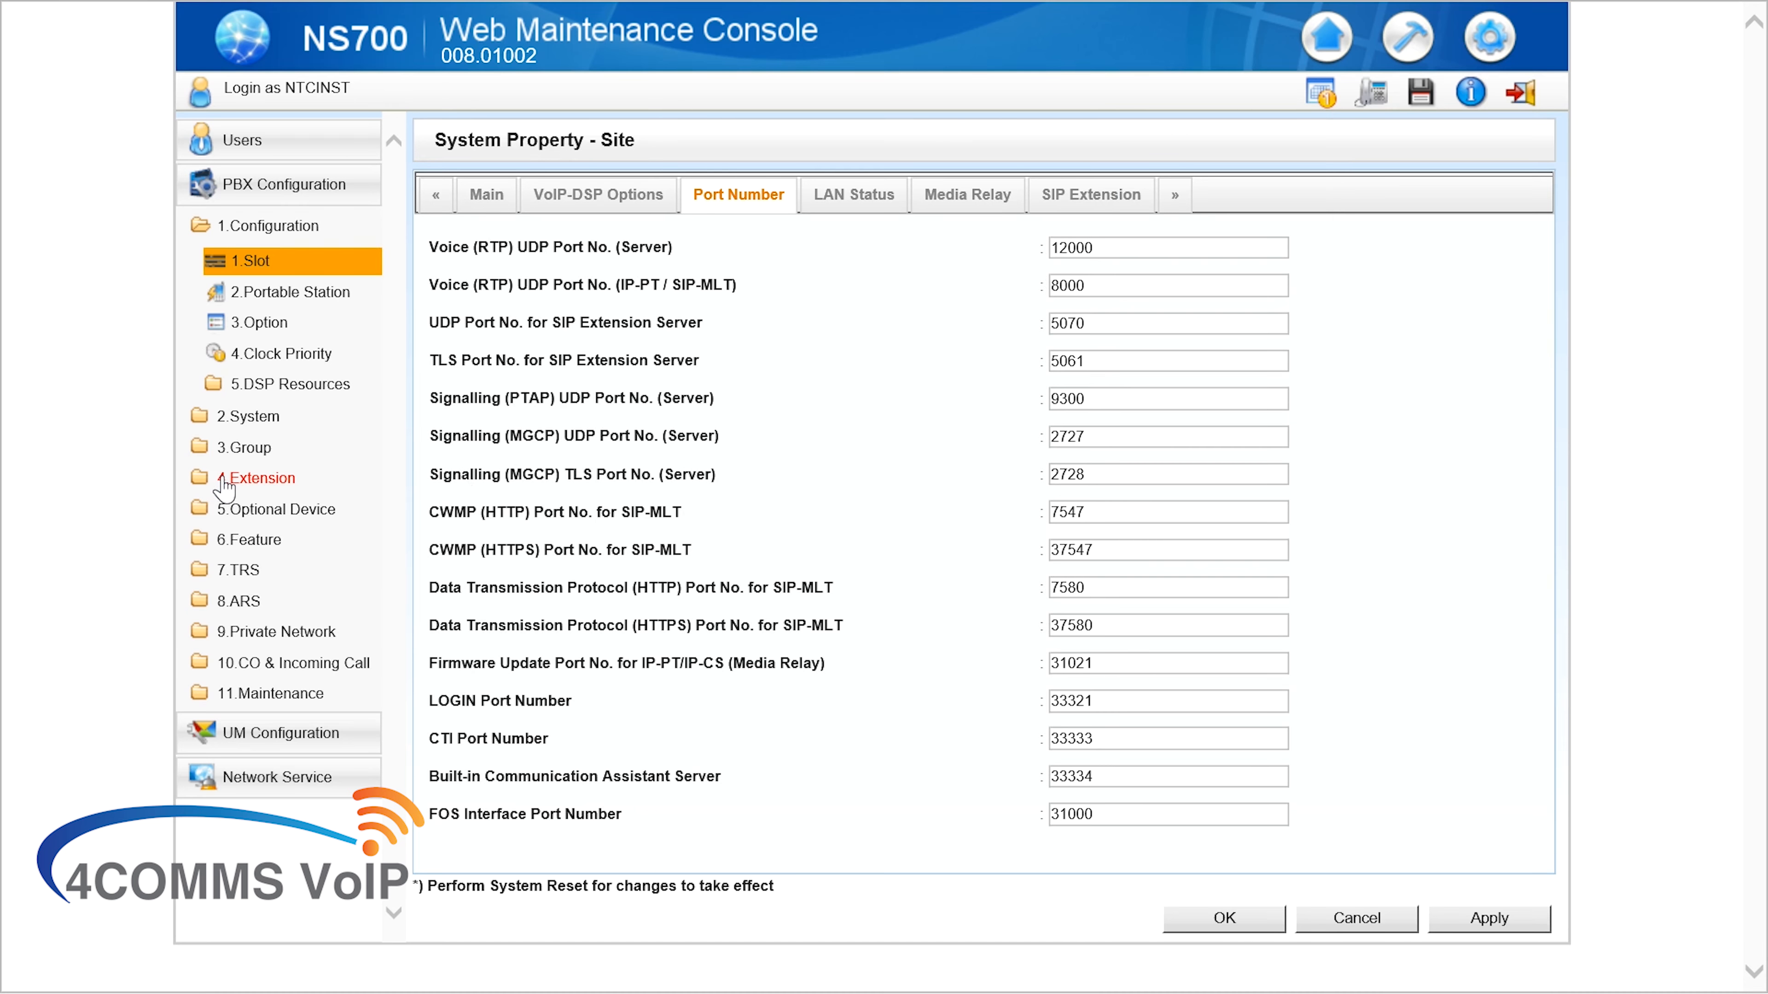
In Wired Extension Settings, filter to 2330, change its COS from 7 to 4, and apply
{"action": "left_click", "coordinate": [230, 479]}
{"action": "left_click", "coordinate": [240, 354]}
{"action": "left_click", "coordinate": [243, 389]}
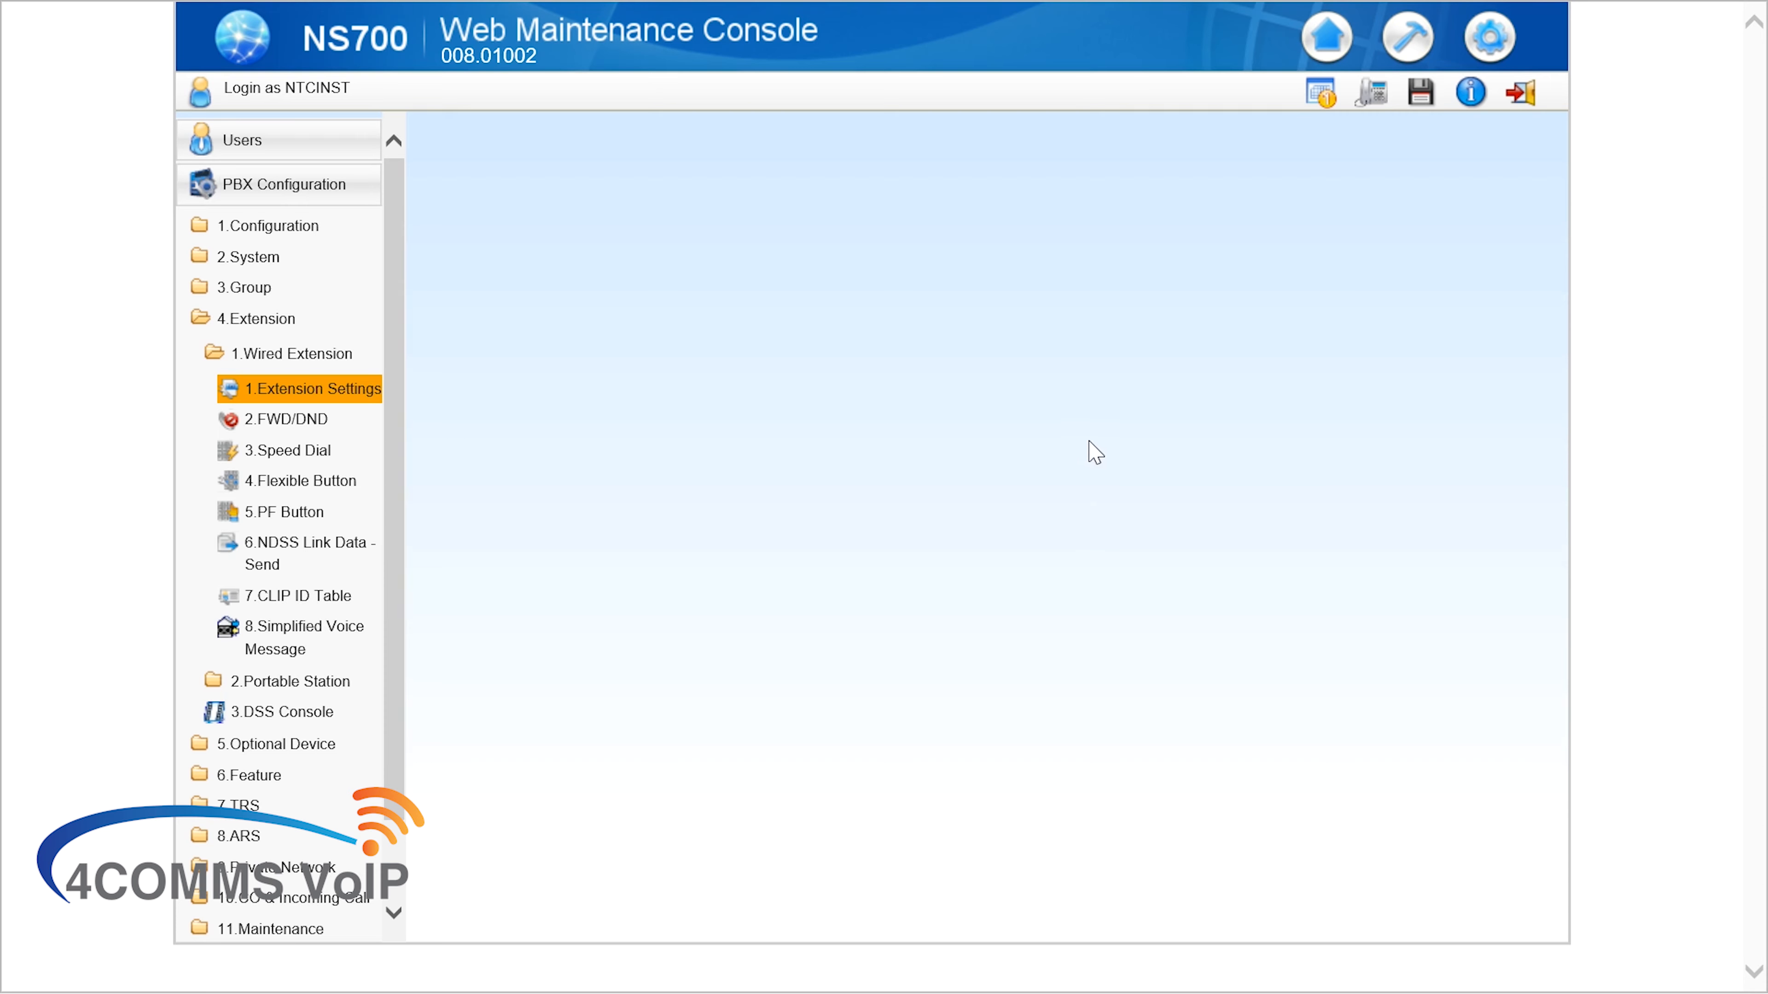
{"action": "left_click", "coordinate": [568, 356]}
{"action": "type", "text": "2"}
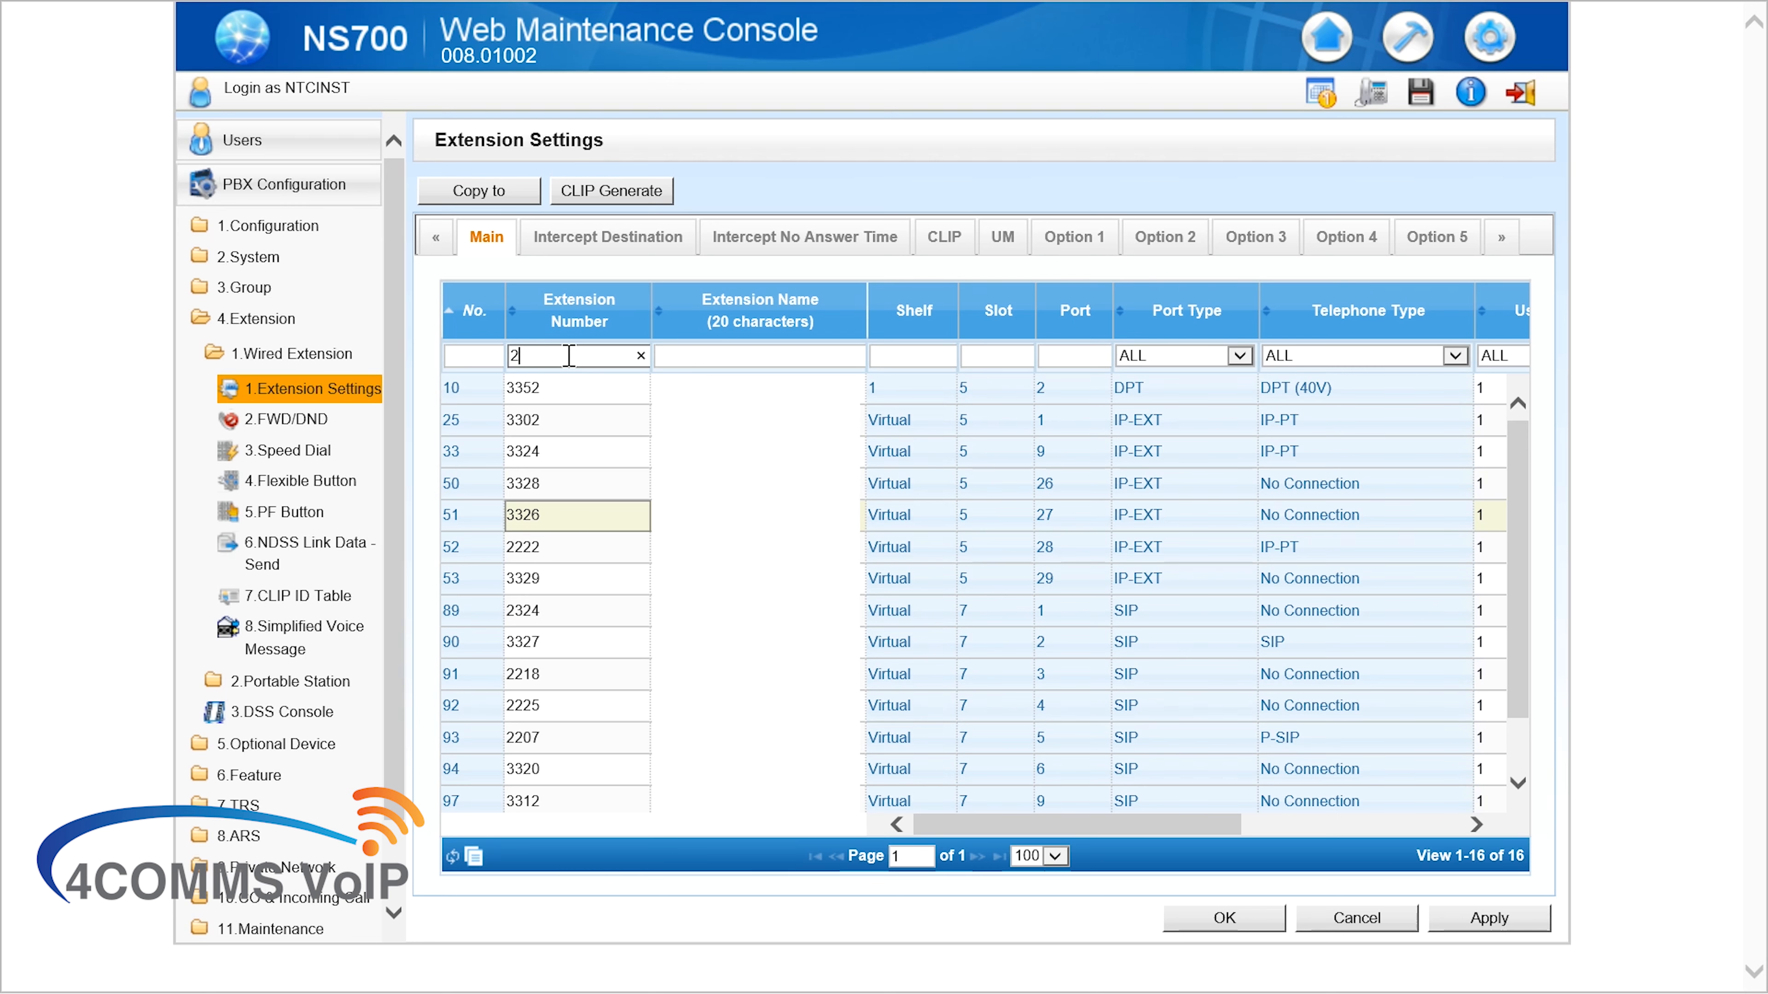
{"action": "type", "text": "3"}
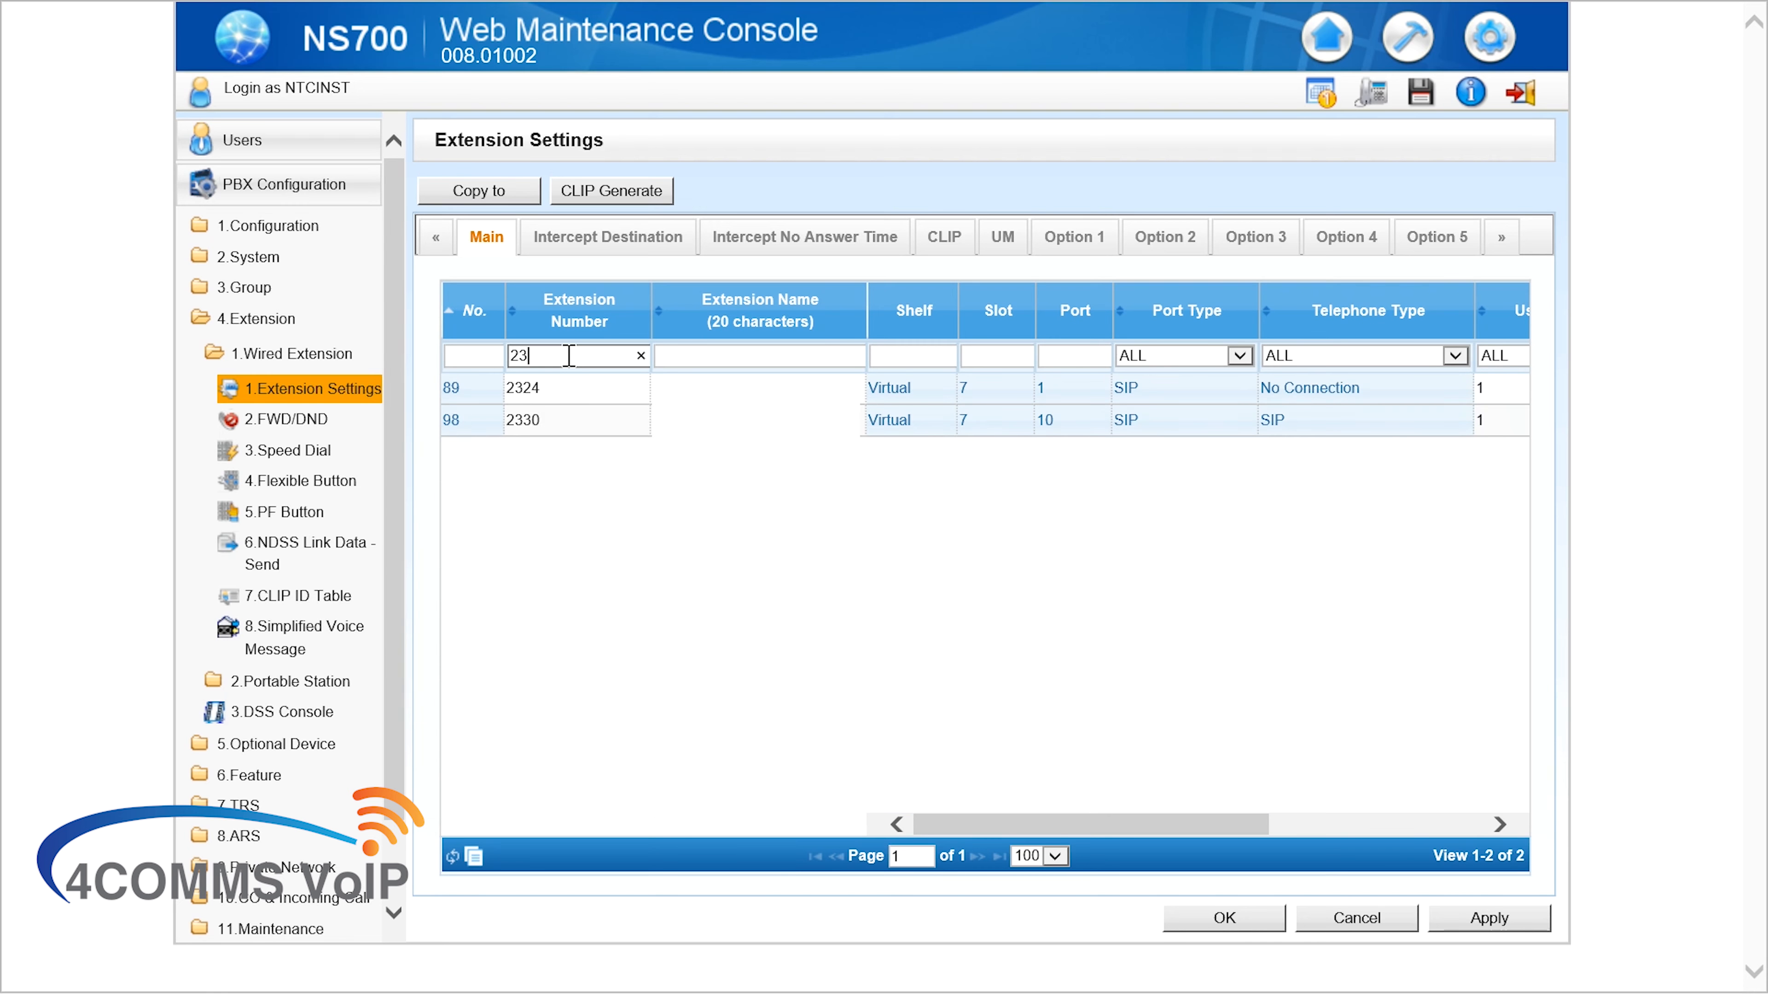
{"action": "type", "text": "30"}
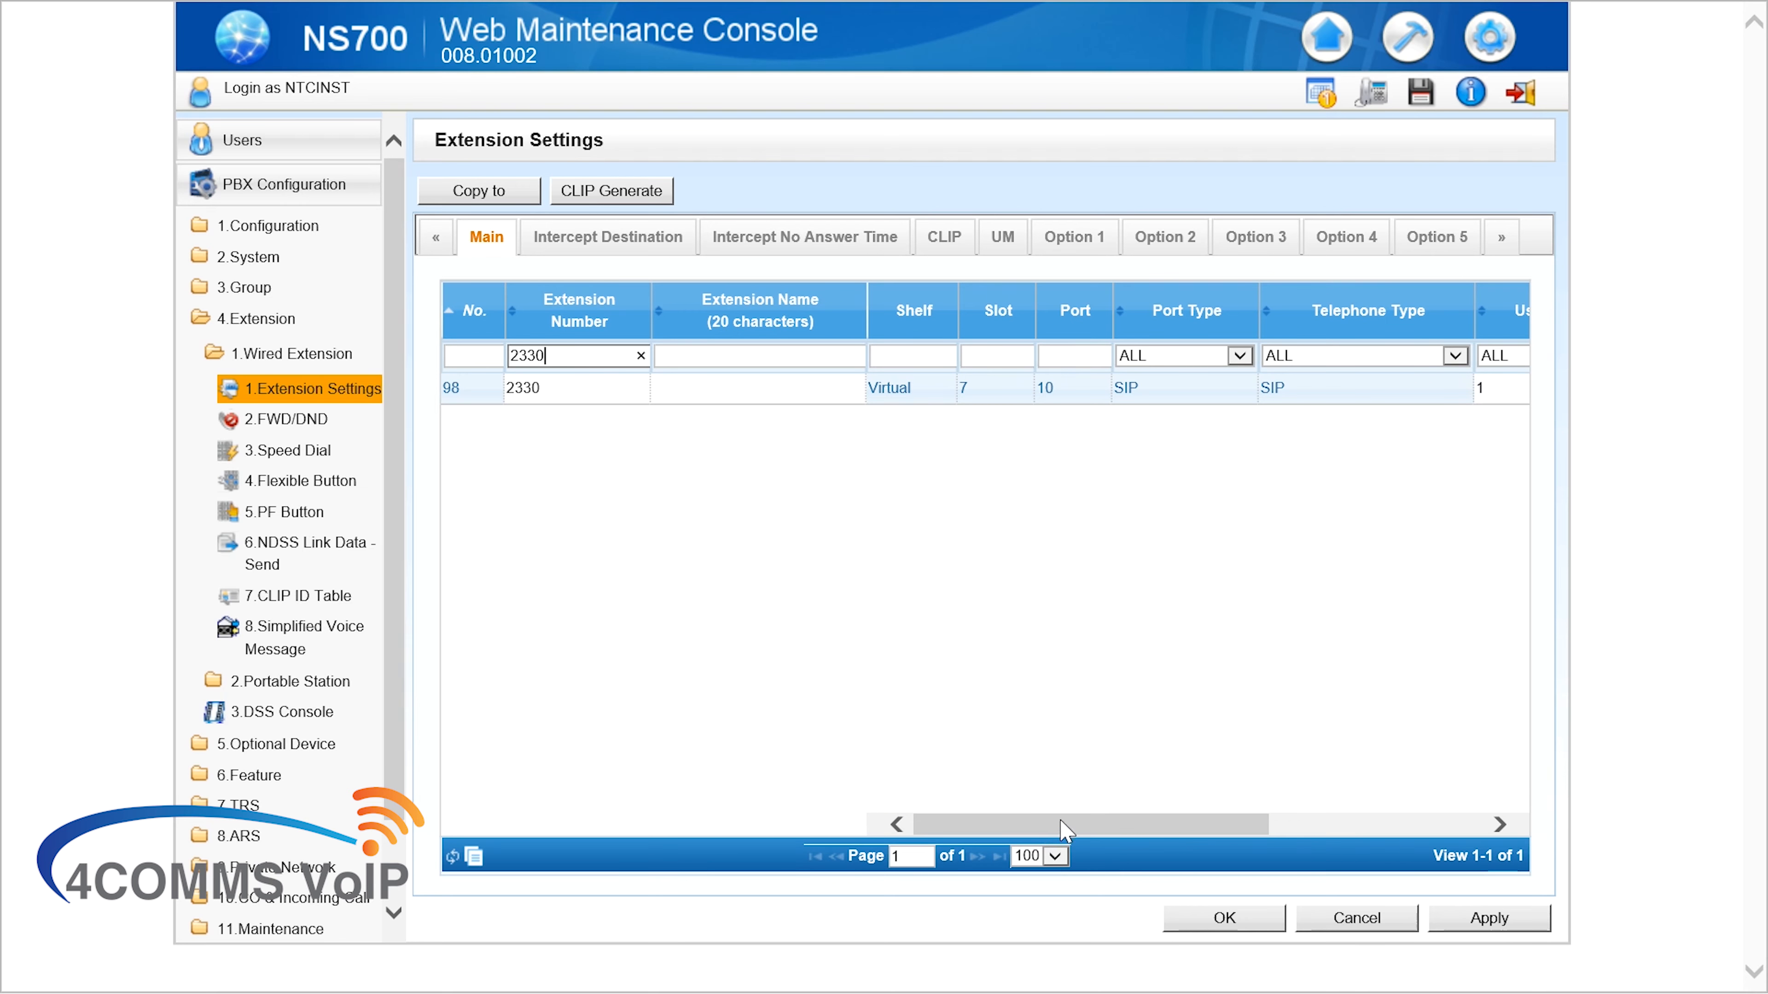
{"action": "left_click_drag", "start_coordinate": [1099, 825], "coordinate": [1291, 826]}
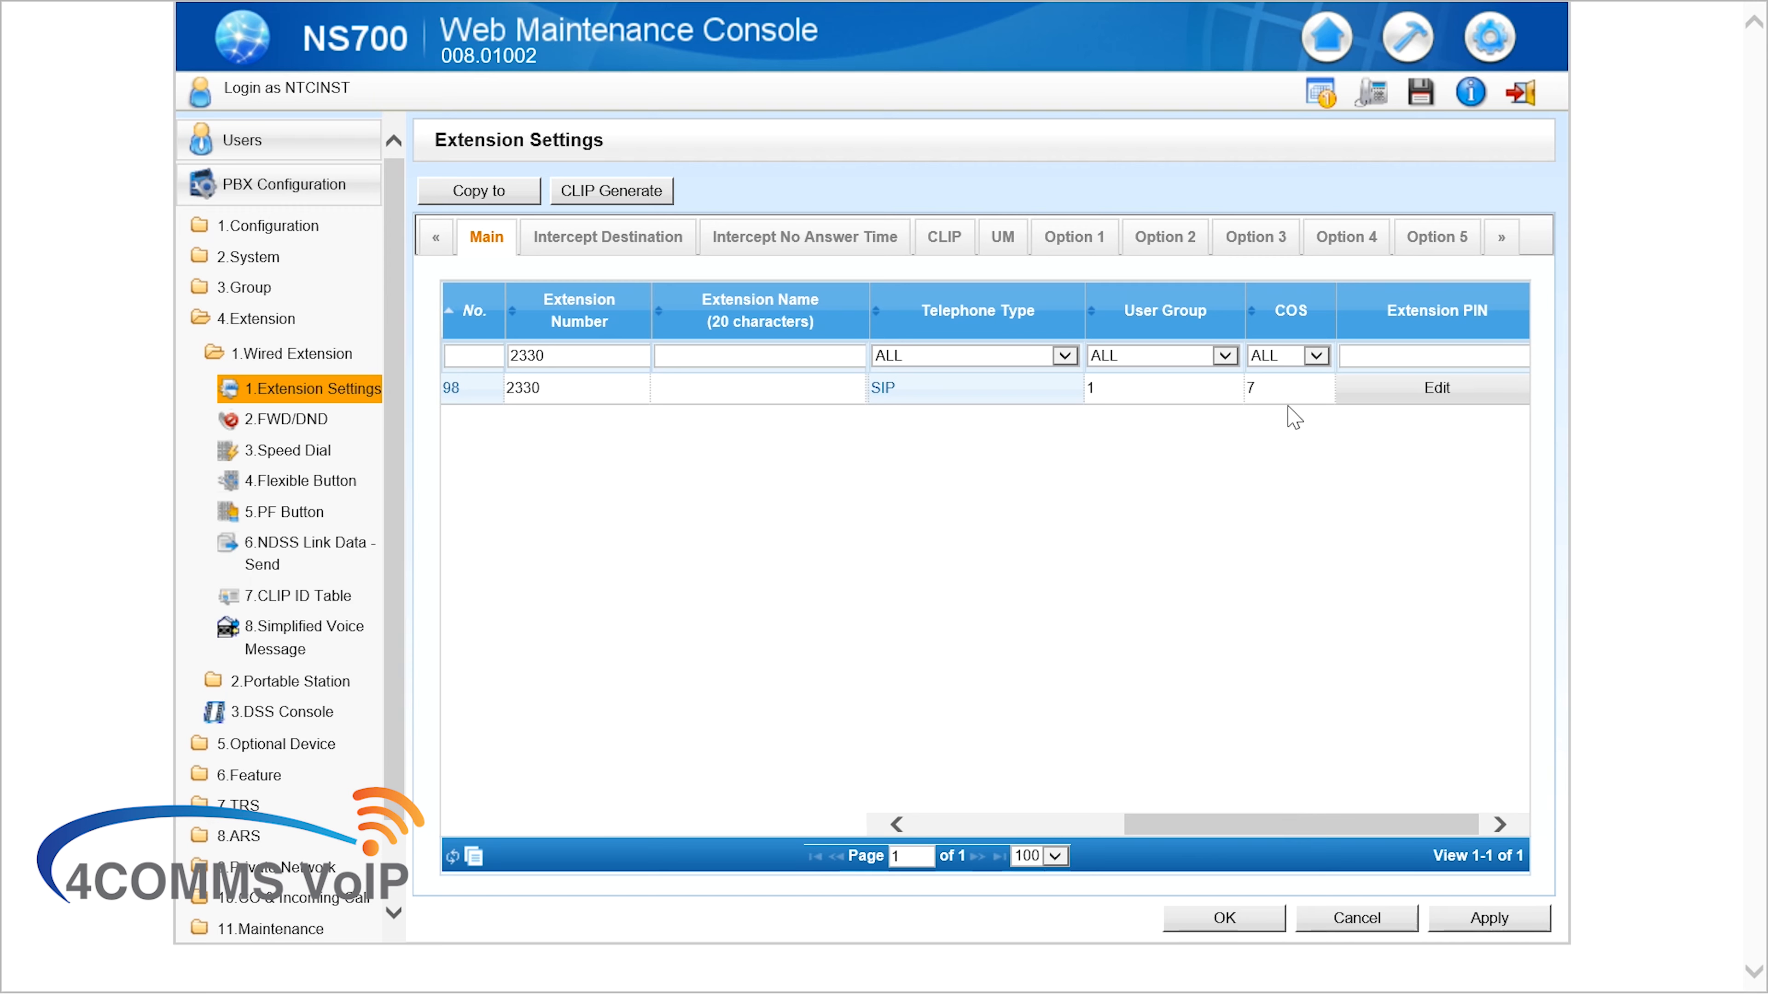
{"action": "left_click", "coordinate": [1292, 393]}
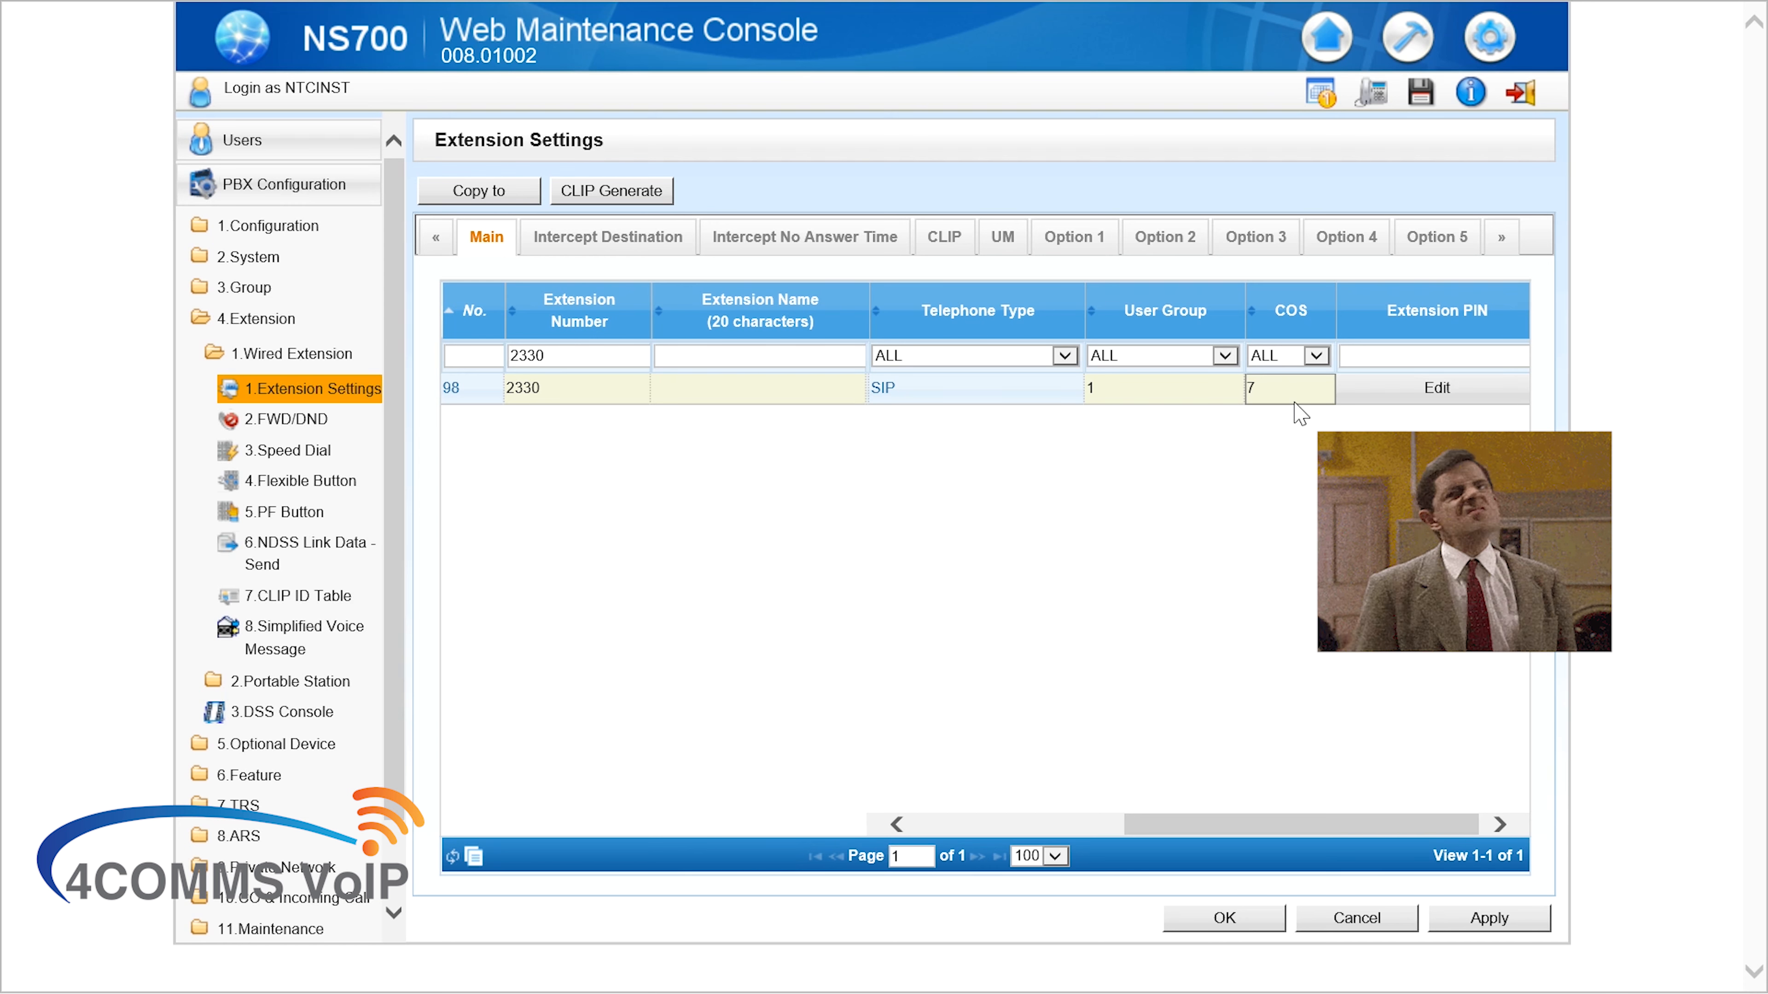
{"action": "left_click", "coordinate": [1295, 392]}
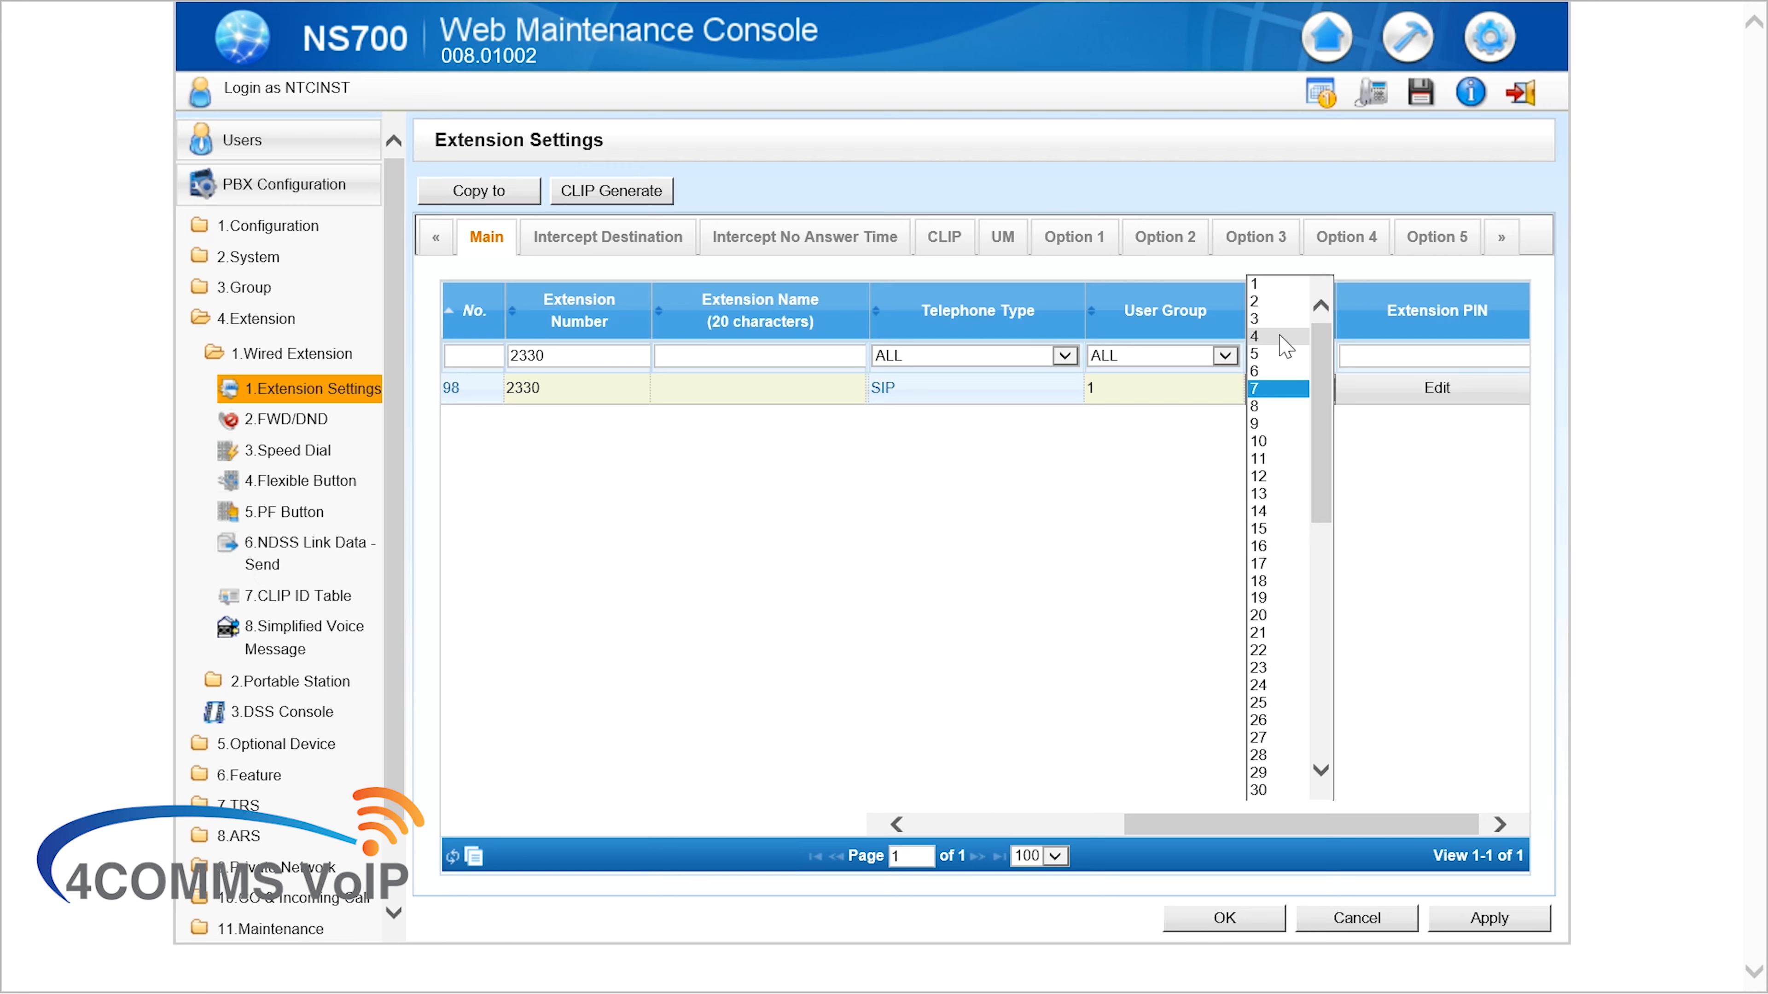
{"action": "left_click", "coordinate": [1286, 345]}
{"action": "left_click", "coordinate": [1474, 919]}
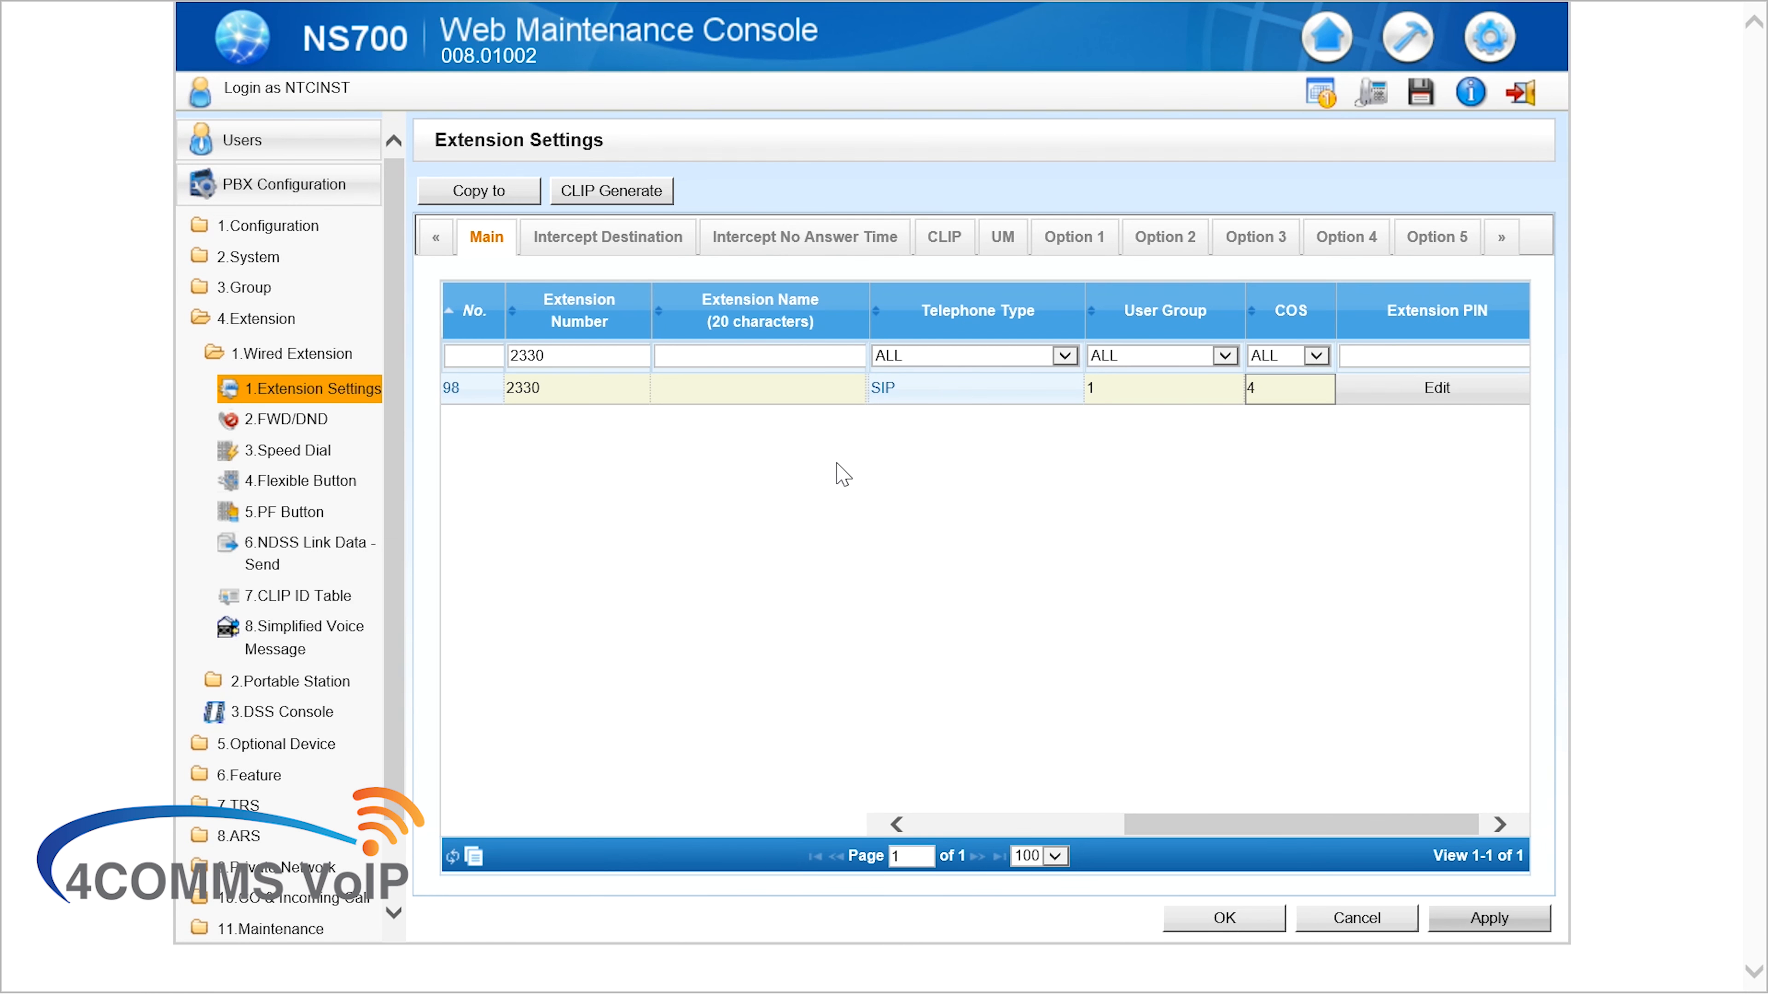
{"action": "key", "text": "alt+Tab"}
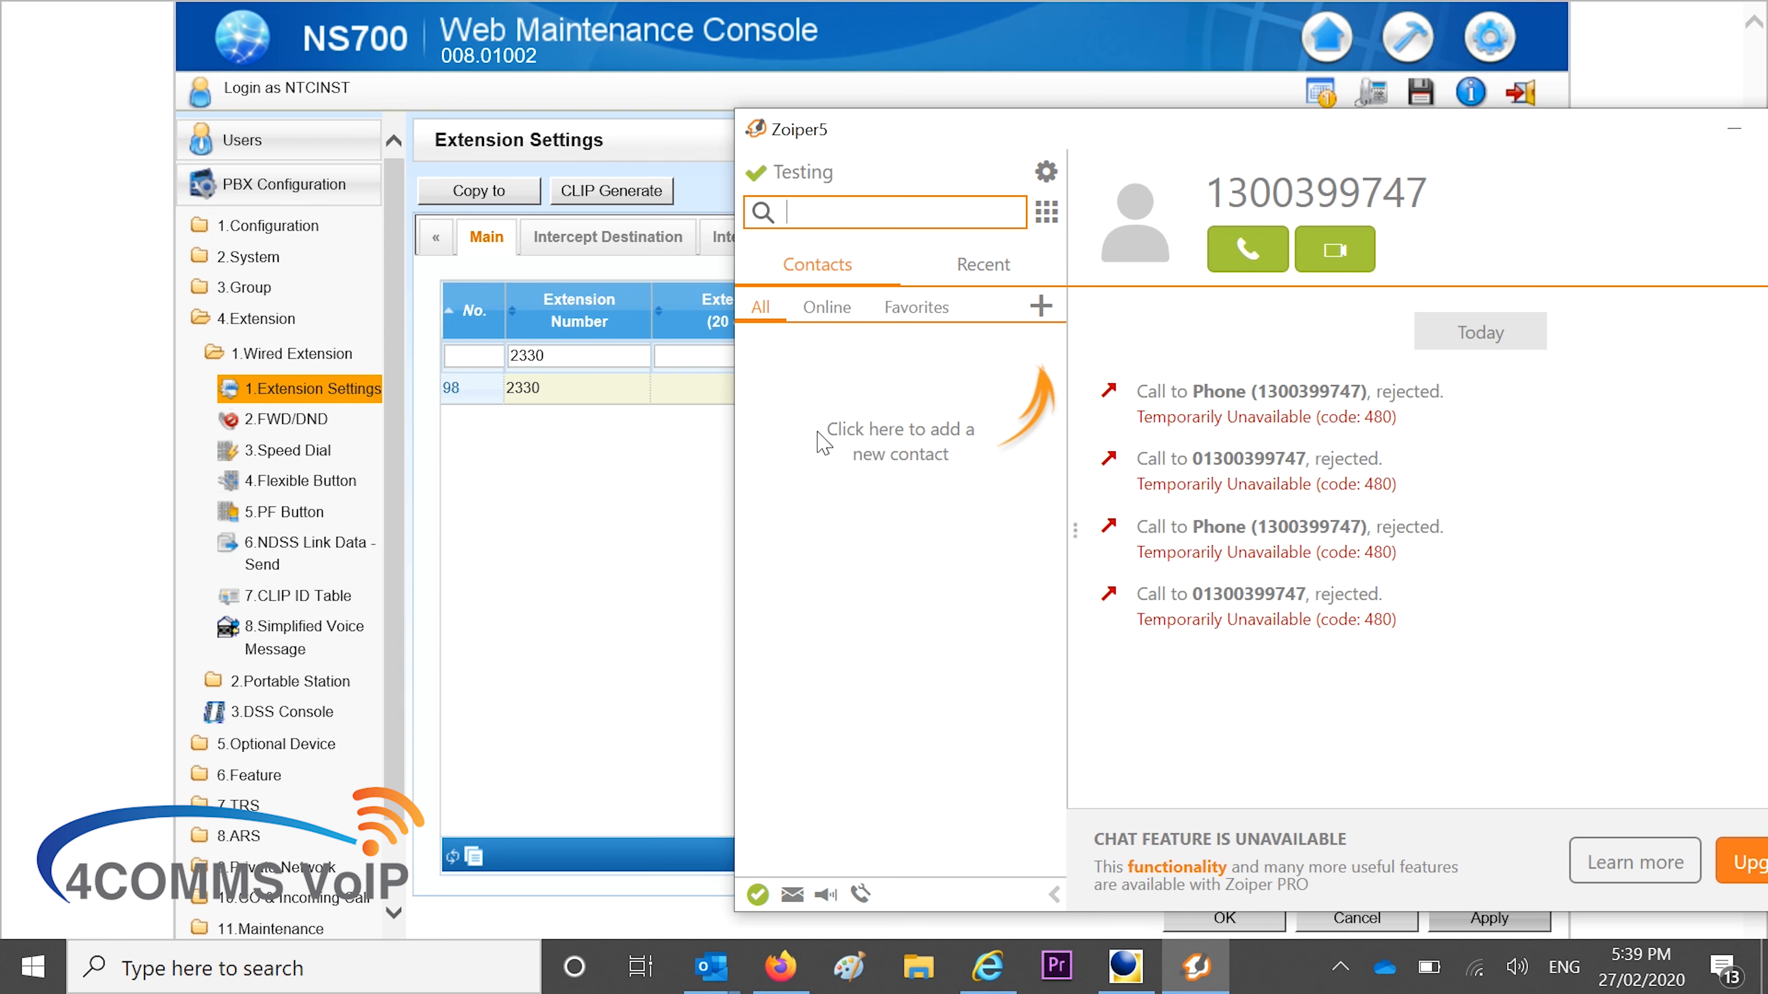
{"action": "left_click_drag", "start_coordinate": [955, 140], "coordinate": [614, 88]}
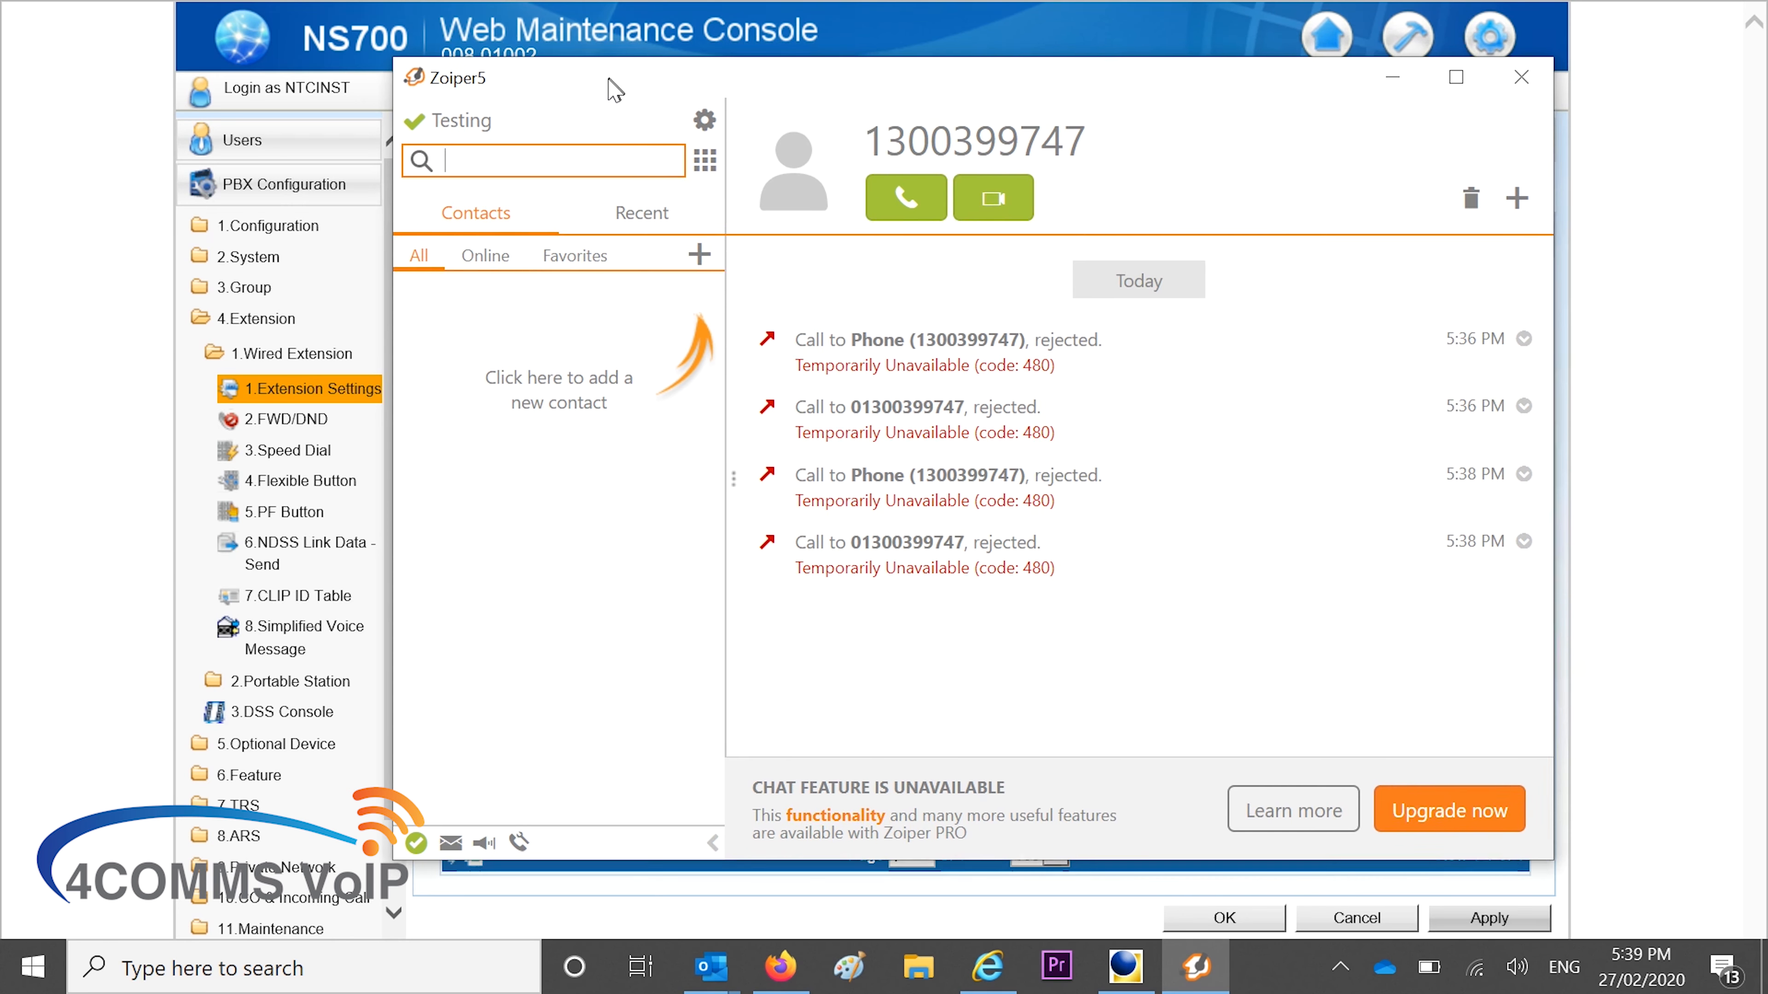
{"action": "left_click", "coordinate": [704, 160]}
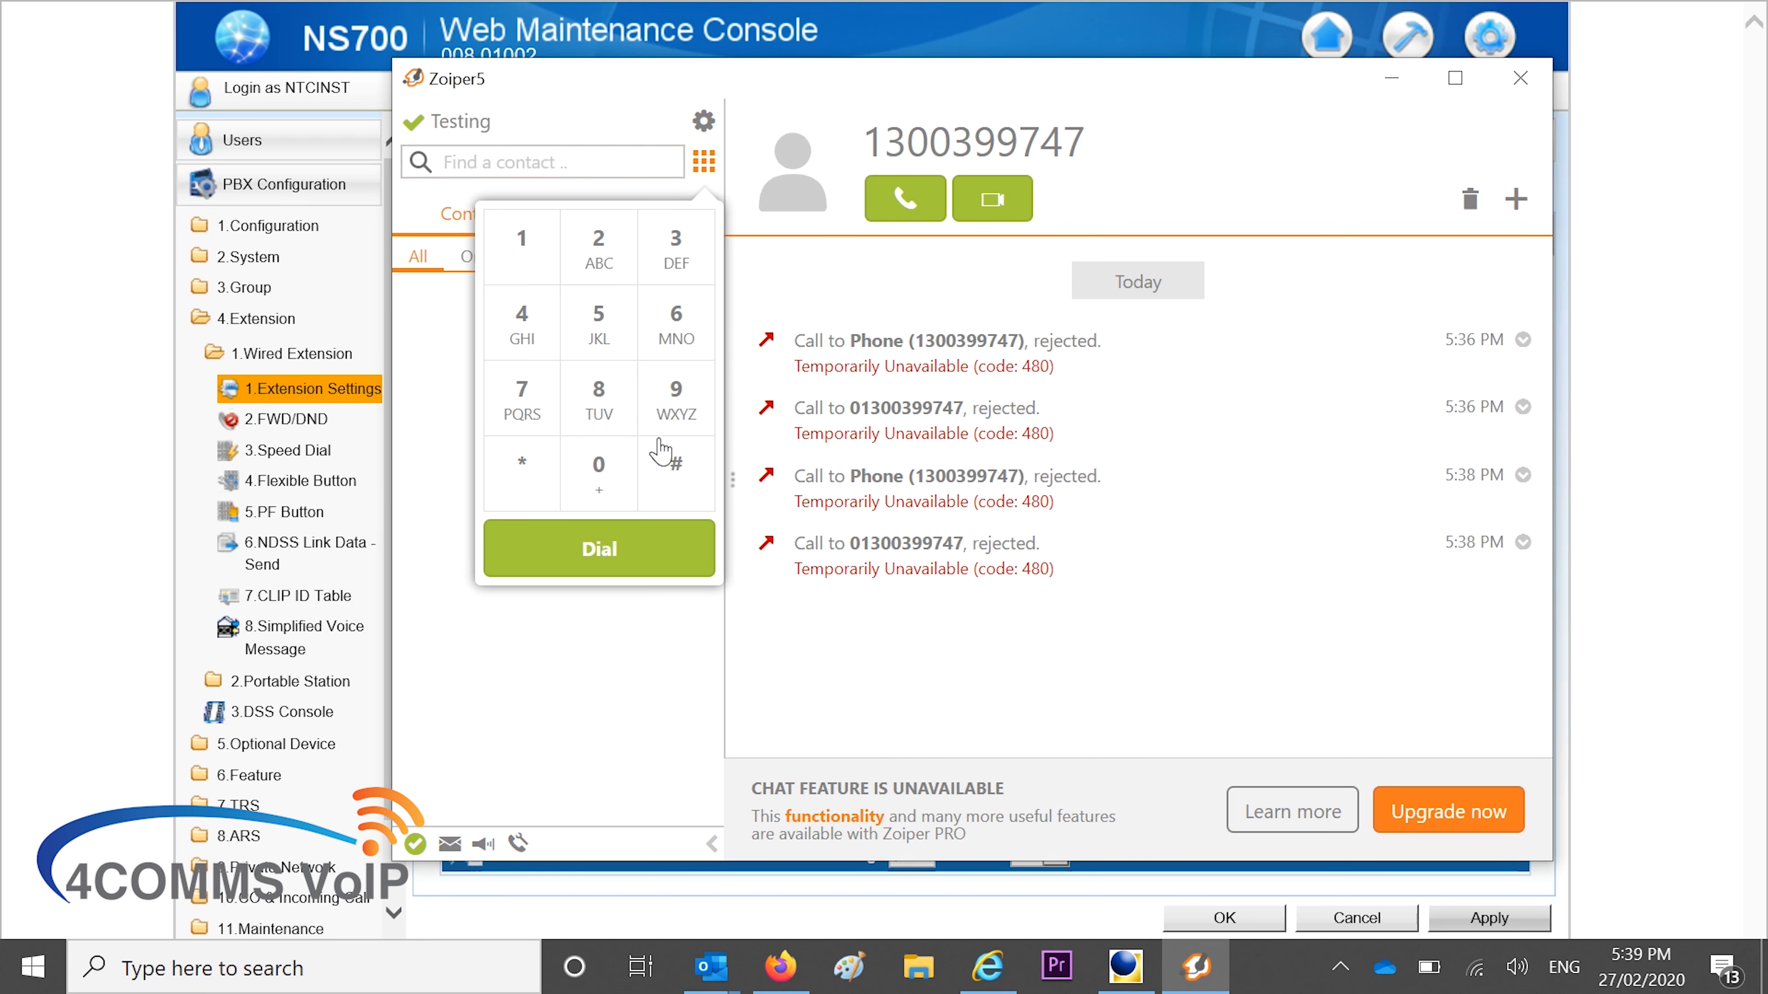
{"action": "left_click", "coordinate": [600, 472]}
{"action": "left_click", "coordinate": [525, 234]}
{"action": "left_click", "coordinate": [689, 250]}
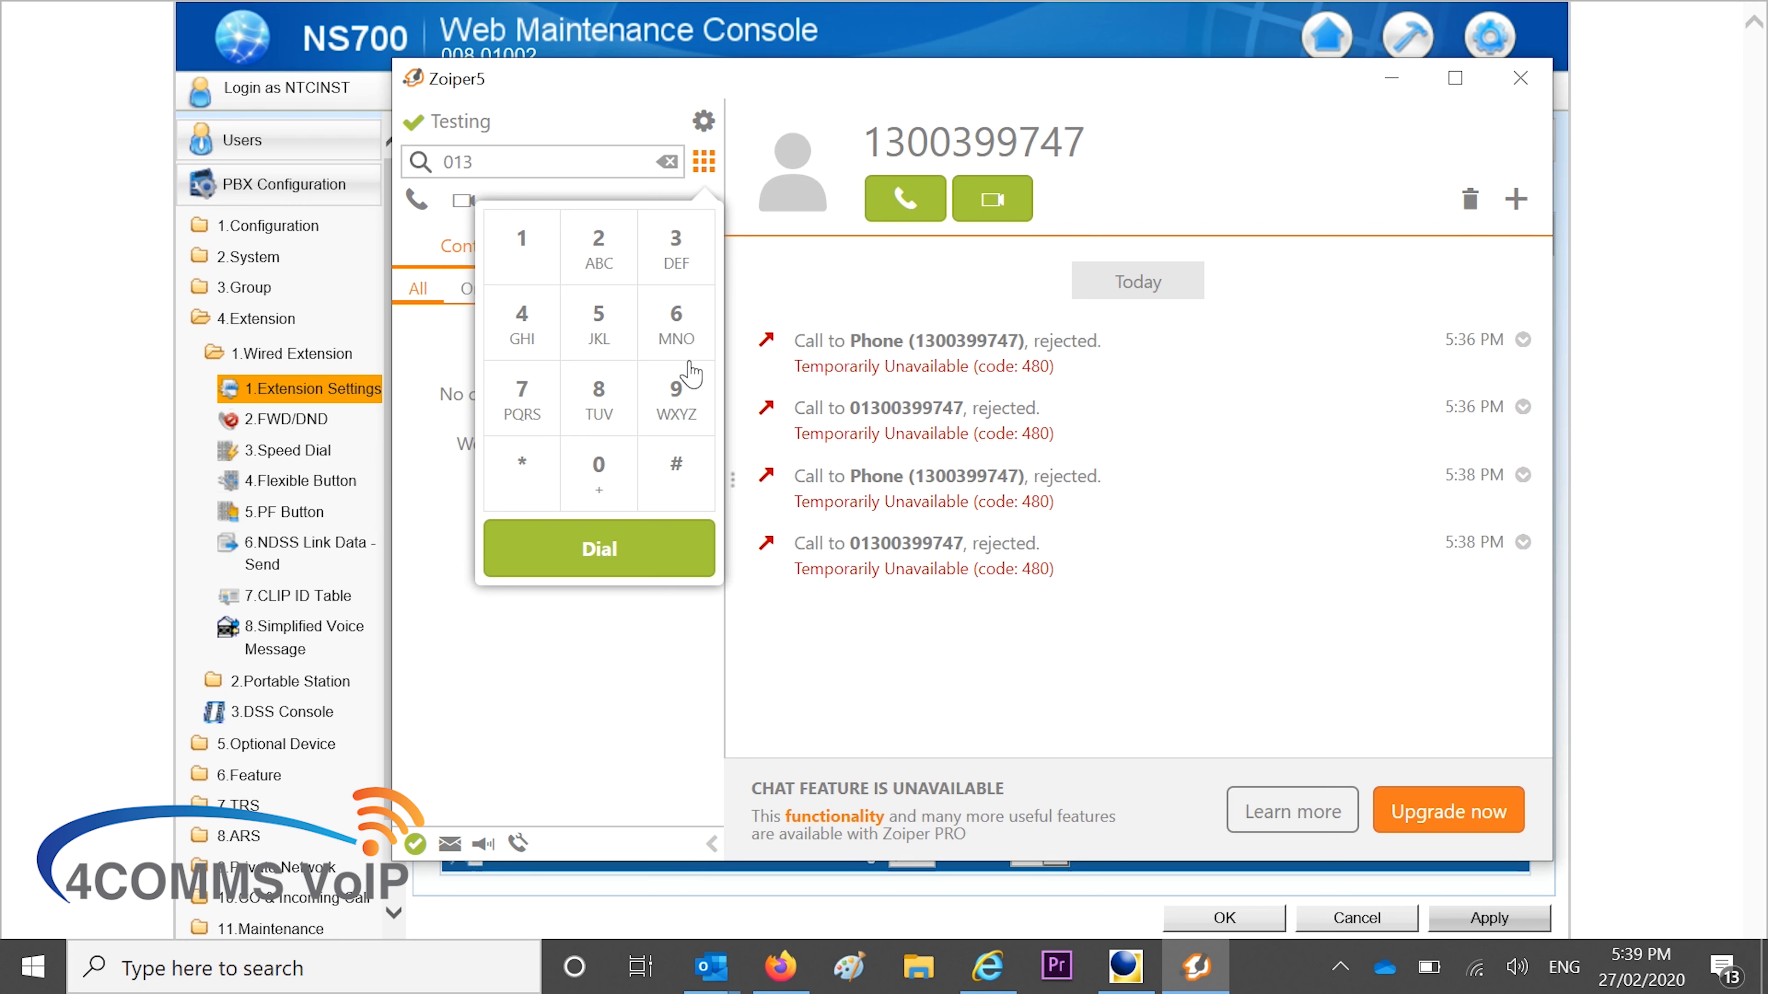
{"action": "left_click", "coordinate": [599, 474]}
{"action": "left_click", "coordinate": [599, 475]}
{"action": "left_click", "coordinate": [676, 250]}
{"action": "left_click", "coordinate": [672, 396]}
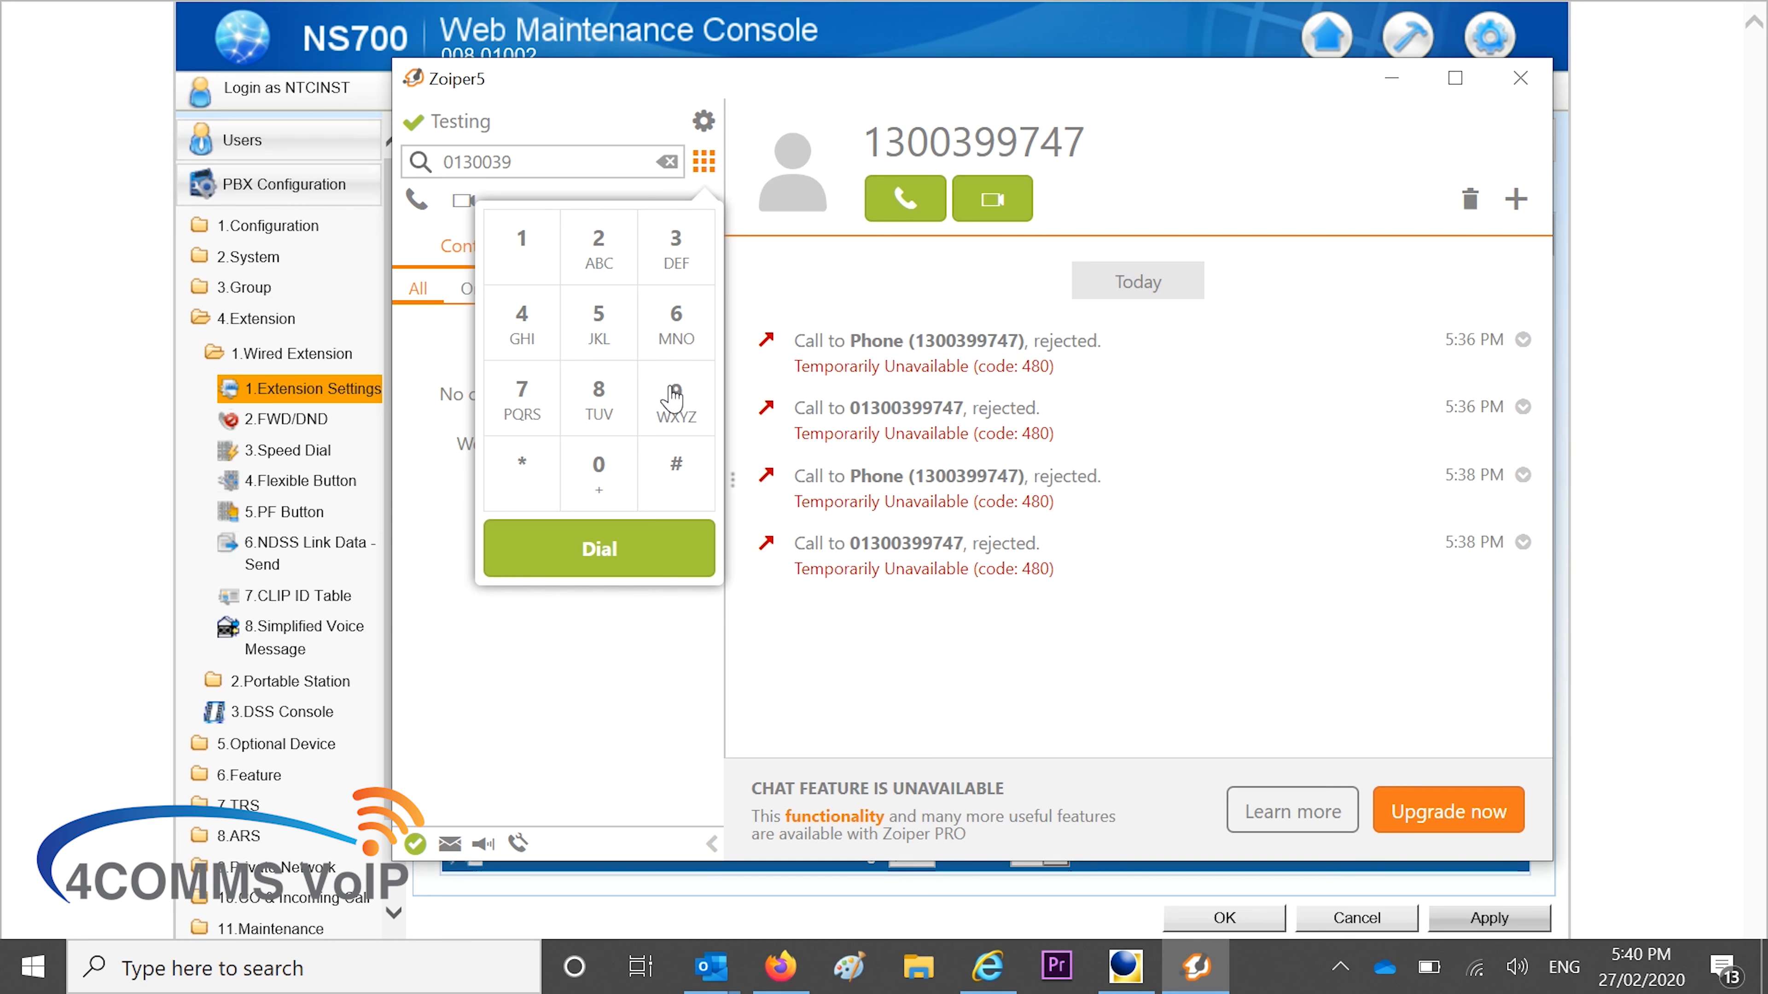
{"action": "left_click", "coordinate": [672, 396]}
{"action": "left_click", "coordinate": [524, 401]}
{"action": "left_click", "coordinate": [525, 326]}
{"action": "left_click", "coordinate": [521, 410]}
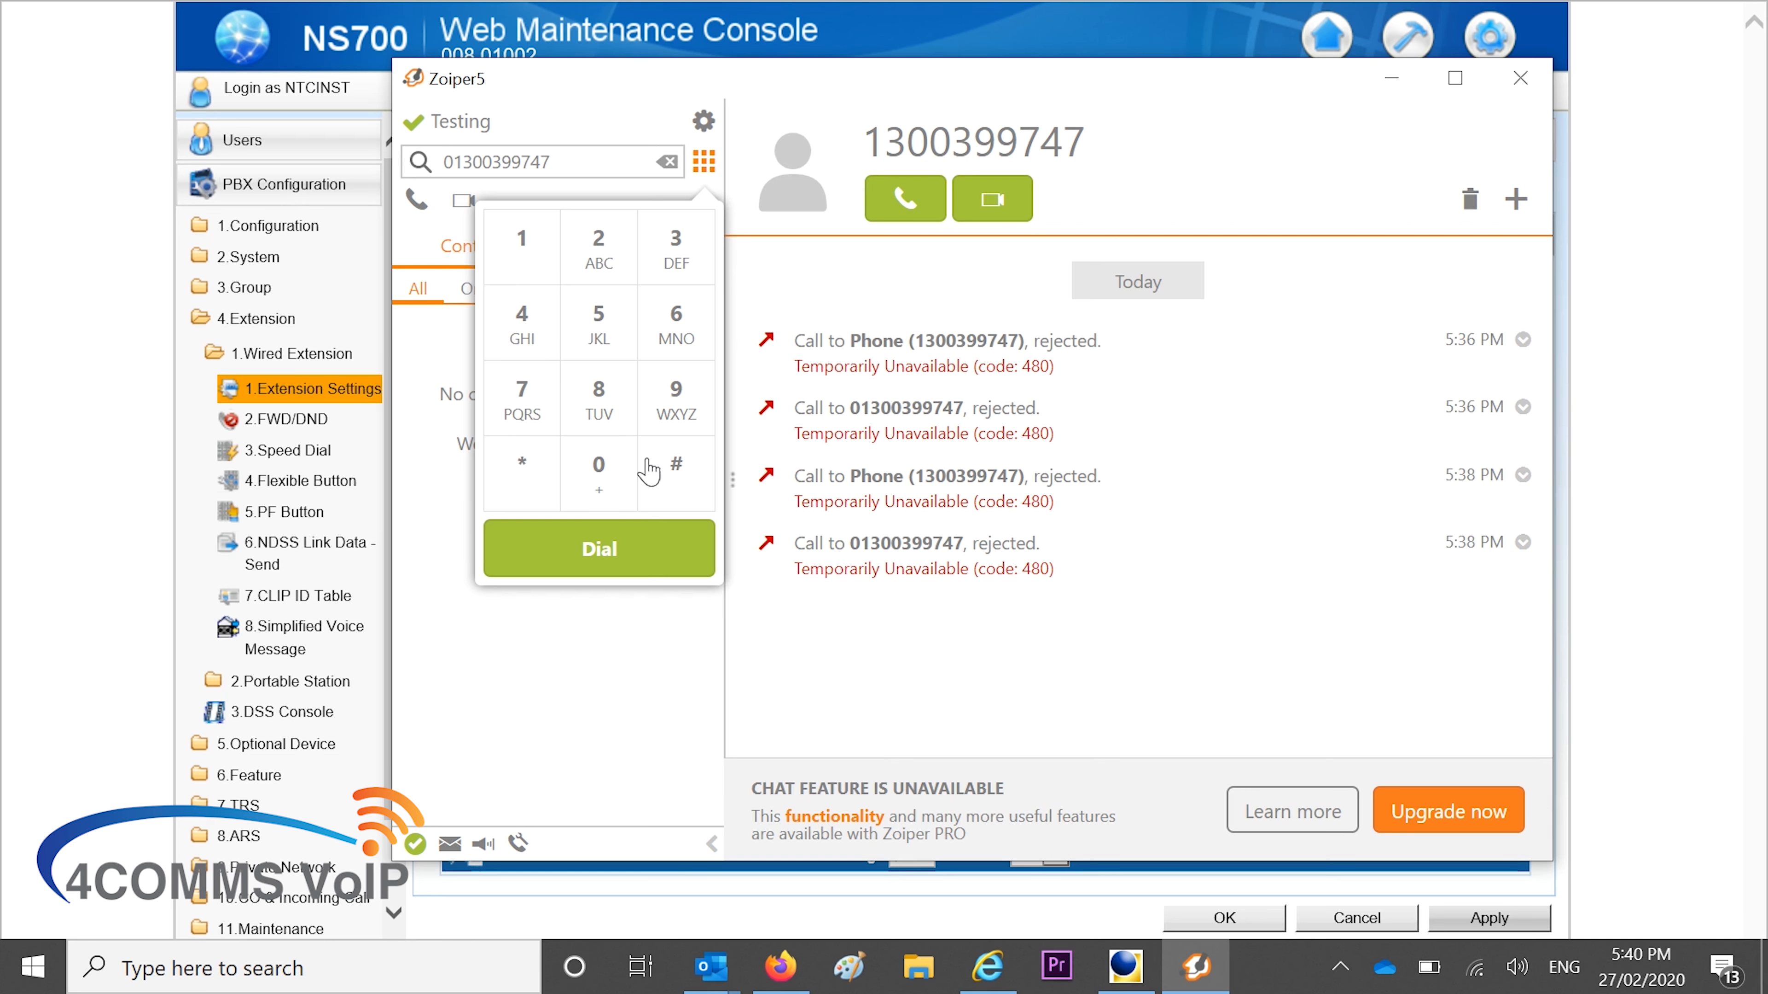
{"action": "left_click", "coordinate": [639, 561]}
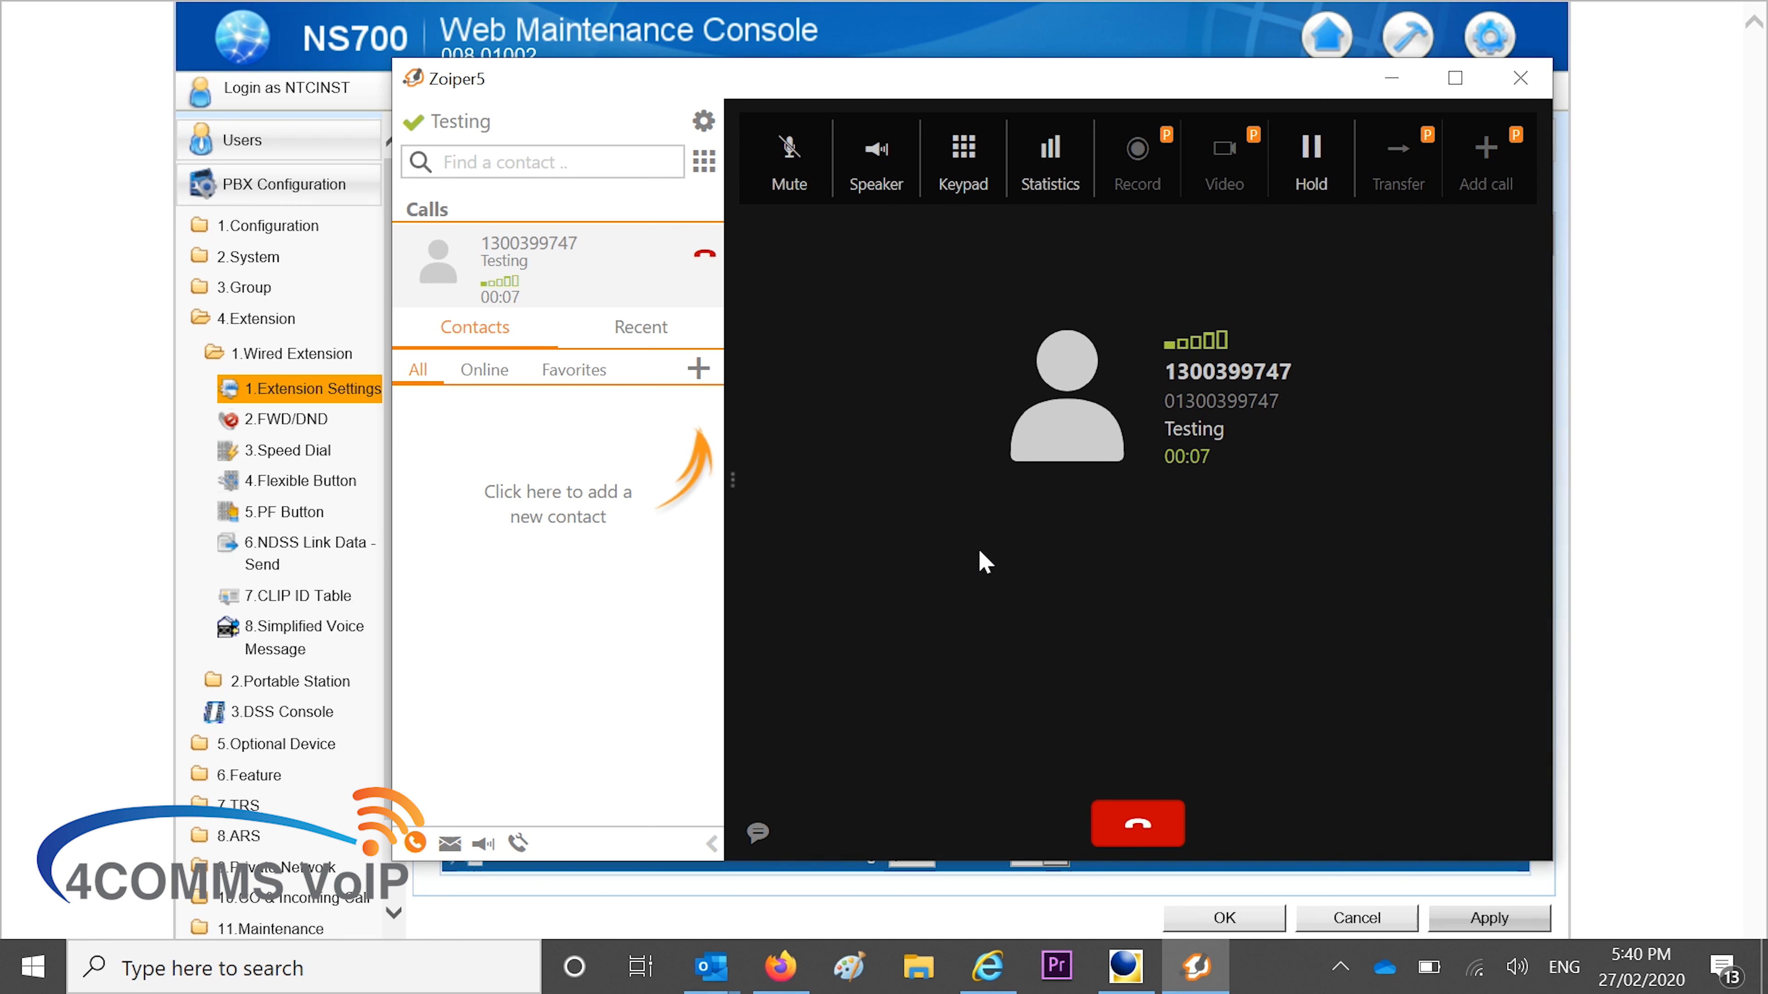
{"action": "left_click", "coordinate": [1135, 827]}
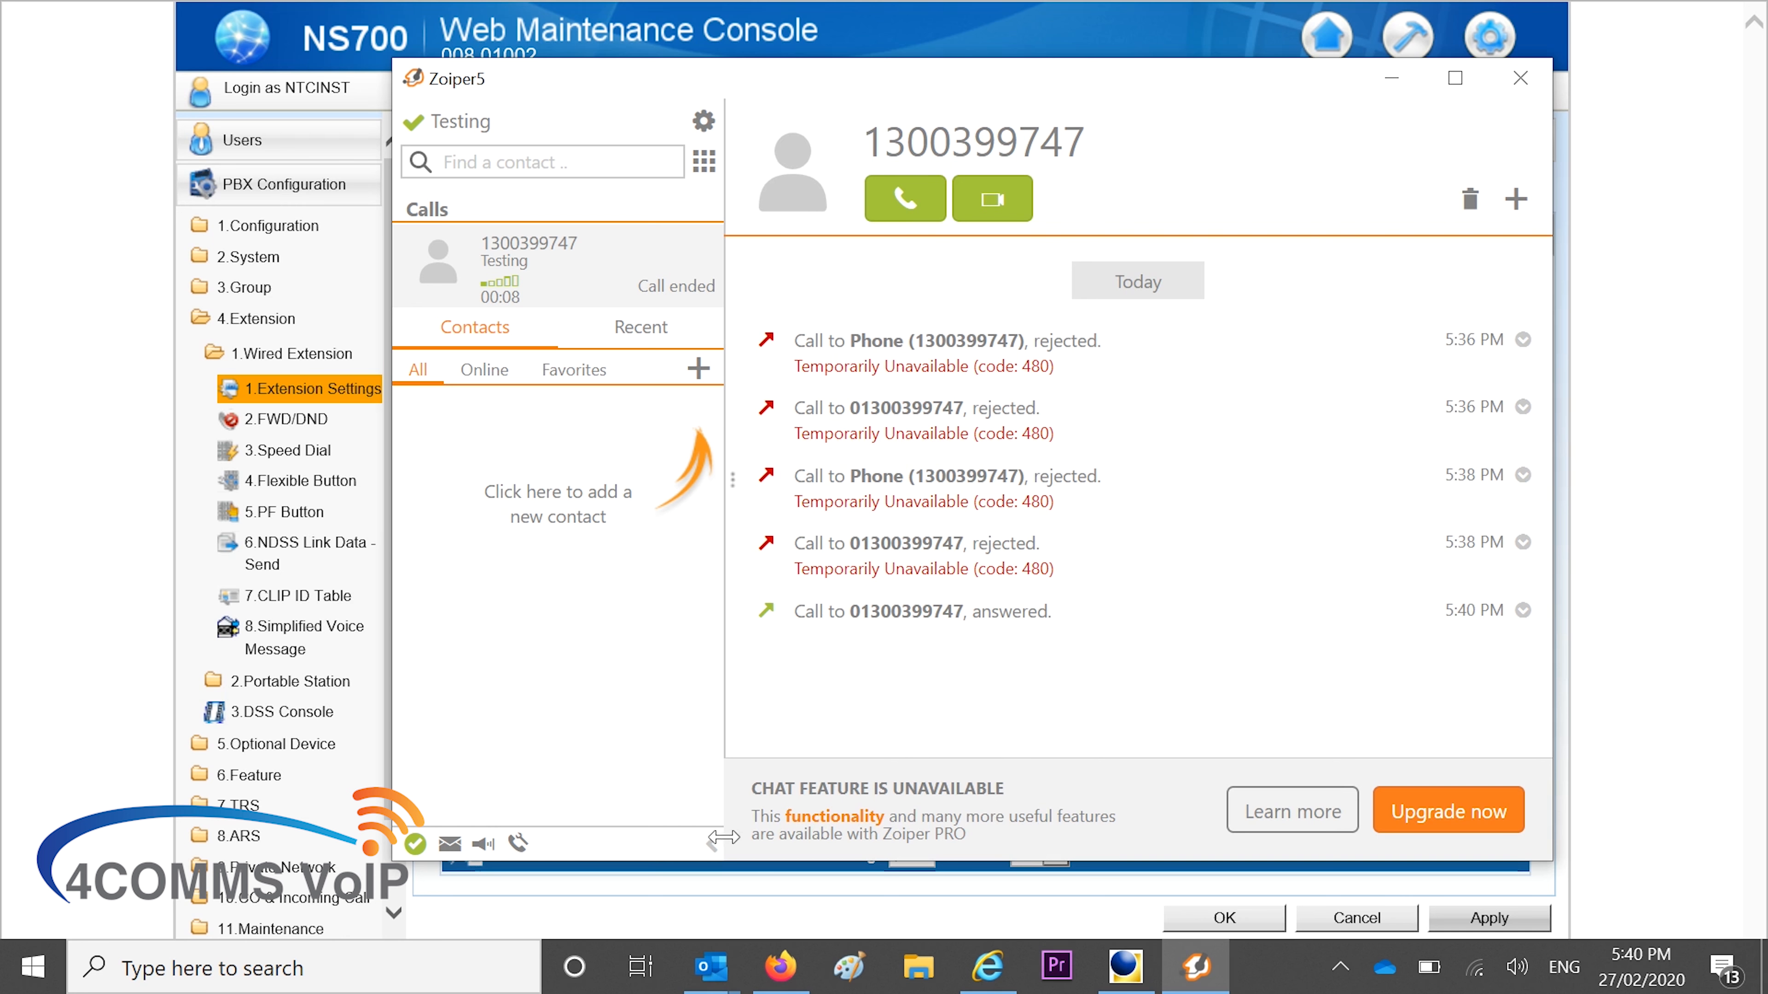
Collapse Zoiper5 and use the console's Save icon to begin saving system data
{"action": "left_click", "coordinate": [713, 845]}
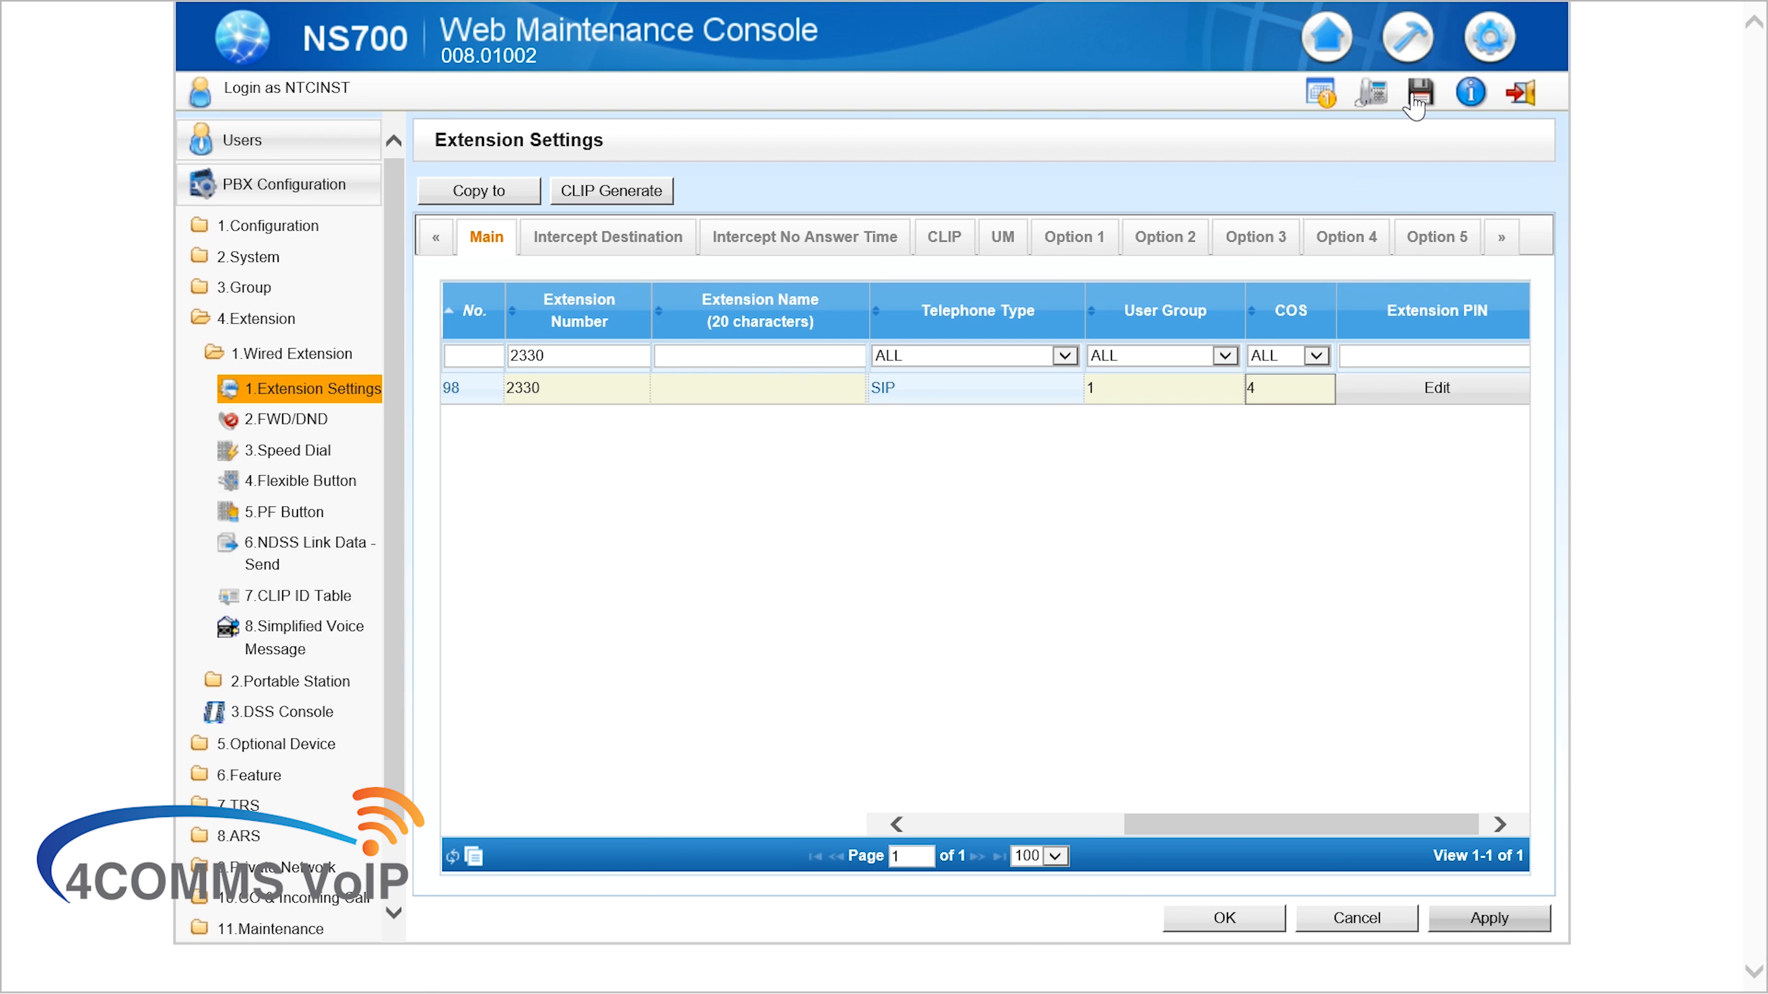
{"action": "left_click", "coordinate": [1417, 94]}
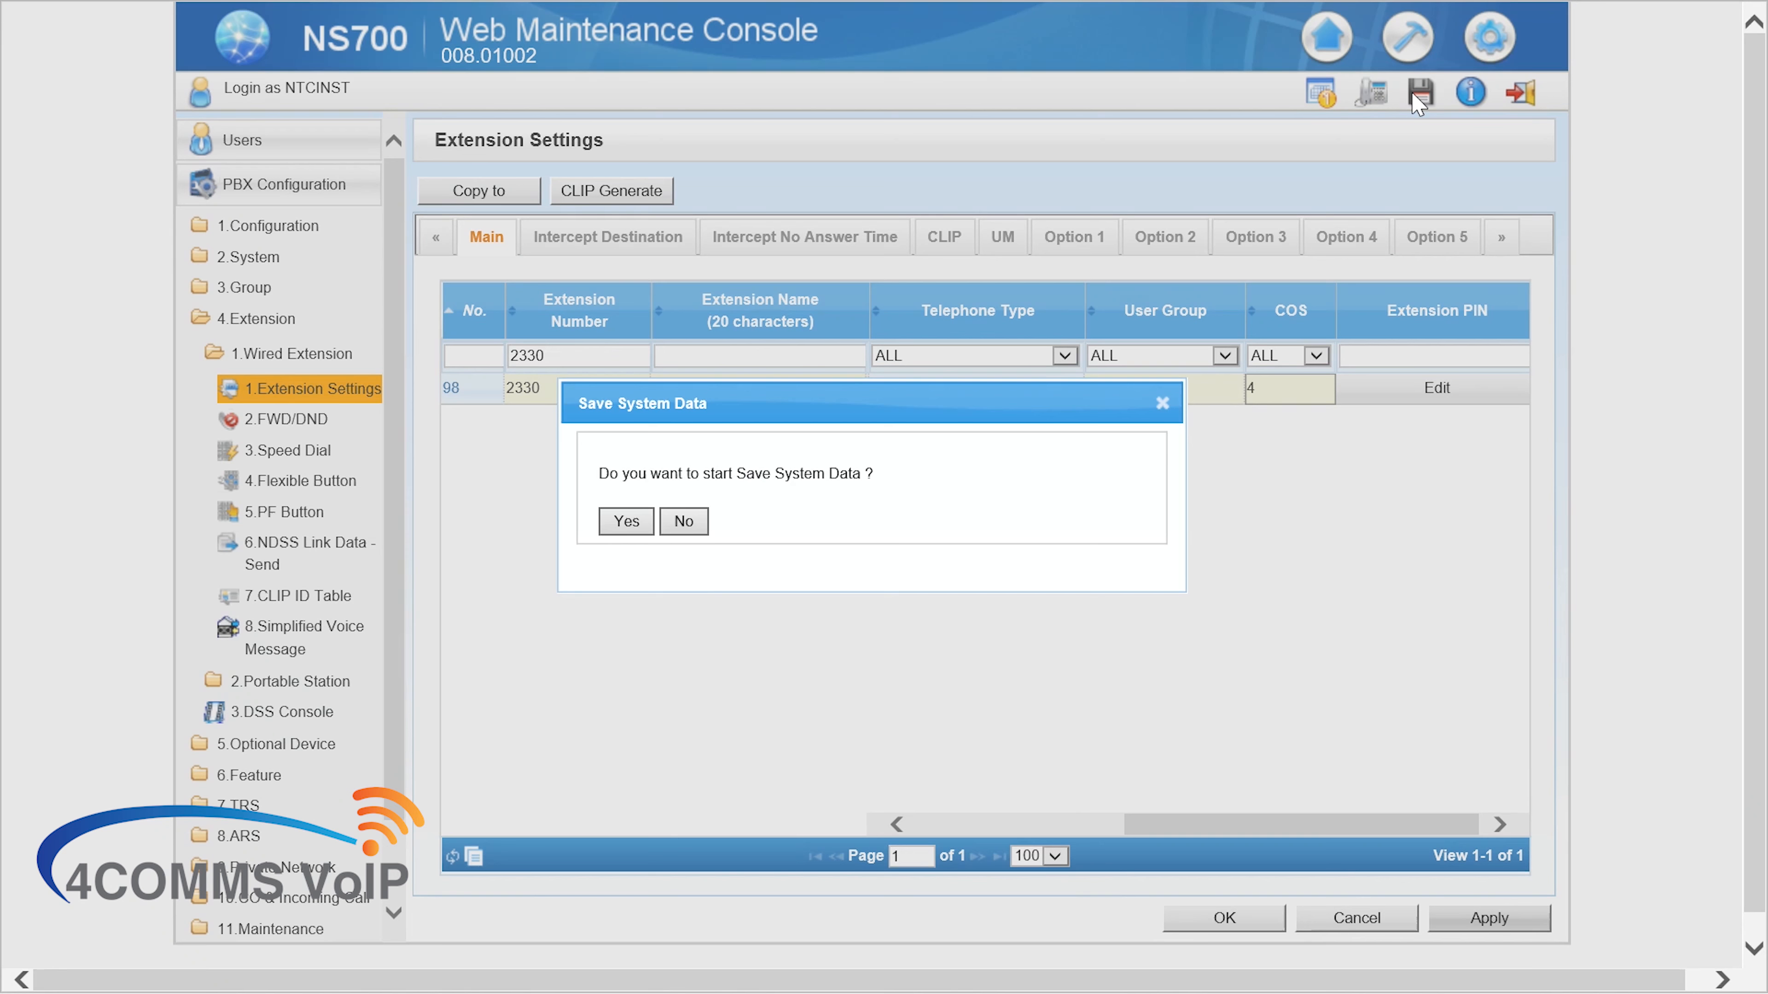